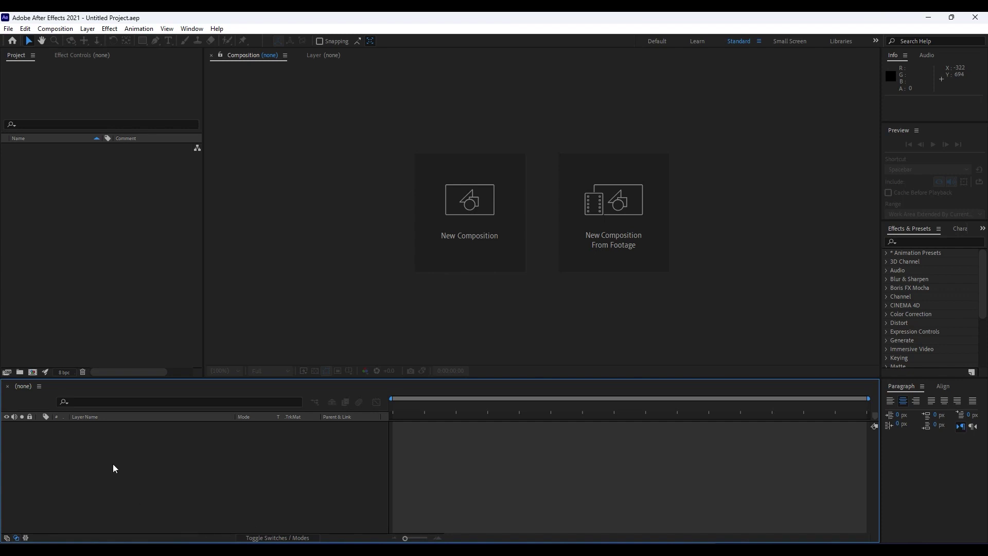
Create a 6-second composition named 'Wave Logo'
click(33, 372)
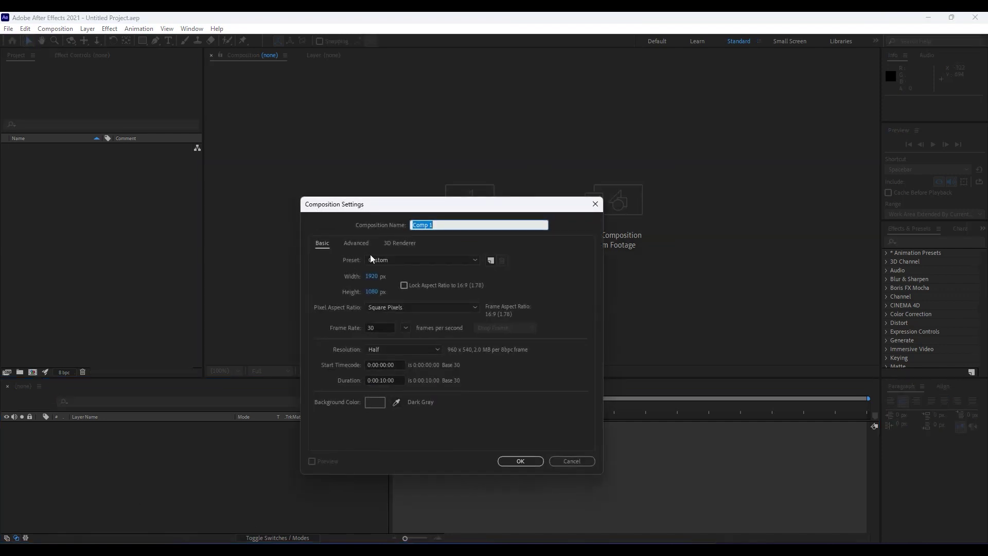
text(Wave Logo)
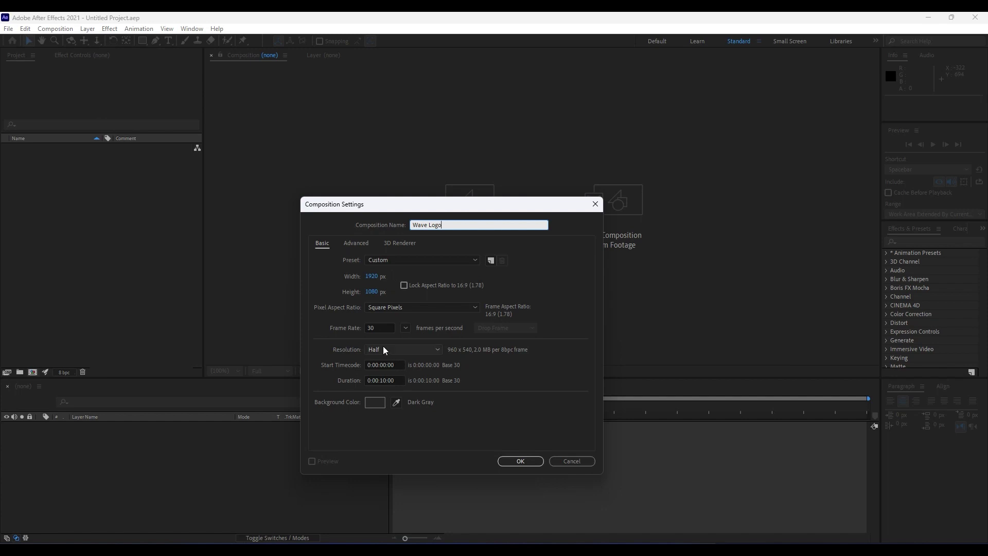
click(387, 380)
key(BackSpace)
text(06)
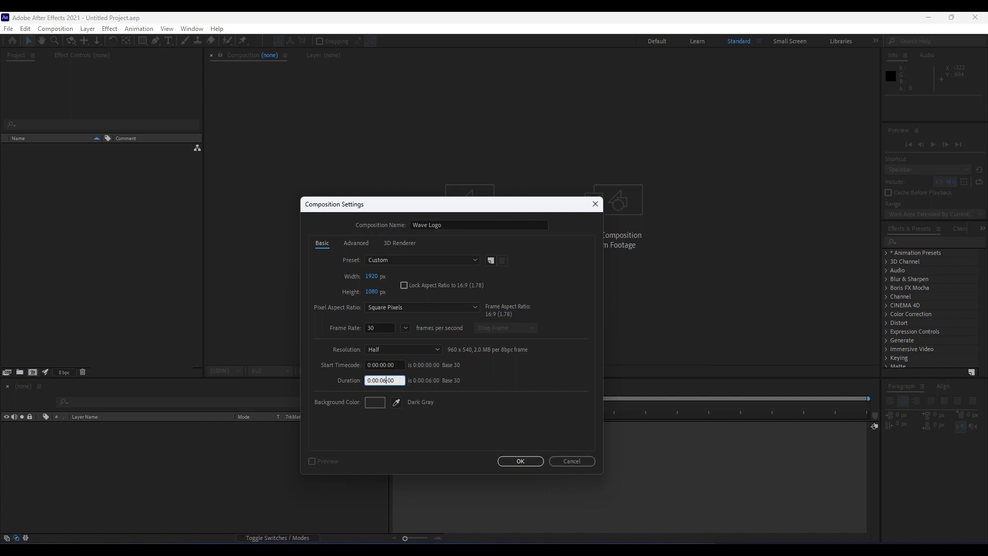
click(518, 461)
Add a solid layer named 'Background' to the Wave Logo timeline
click(81, 348)
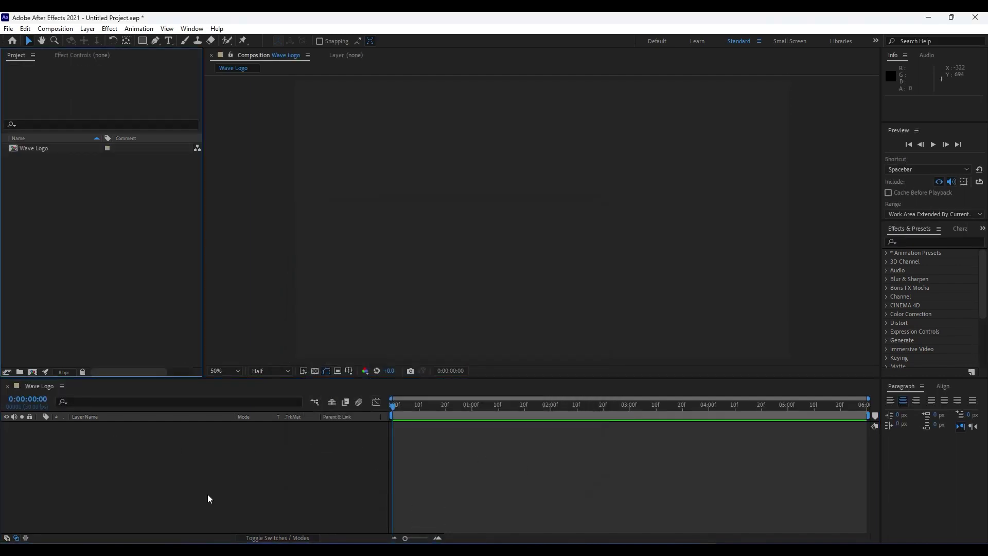
right_click(125, 468)
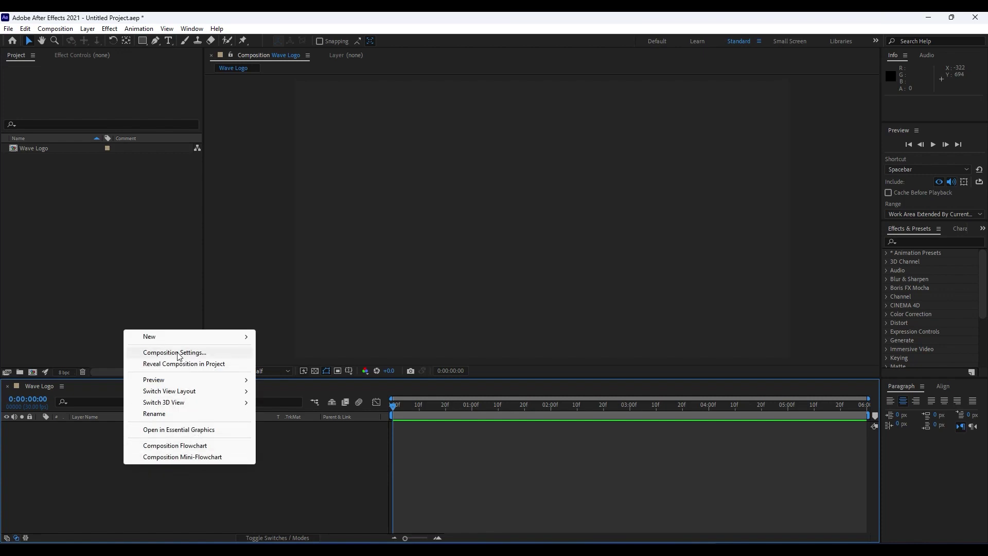
mouse_move(171, 339)
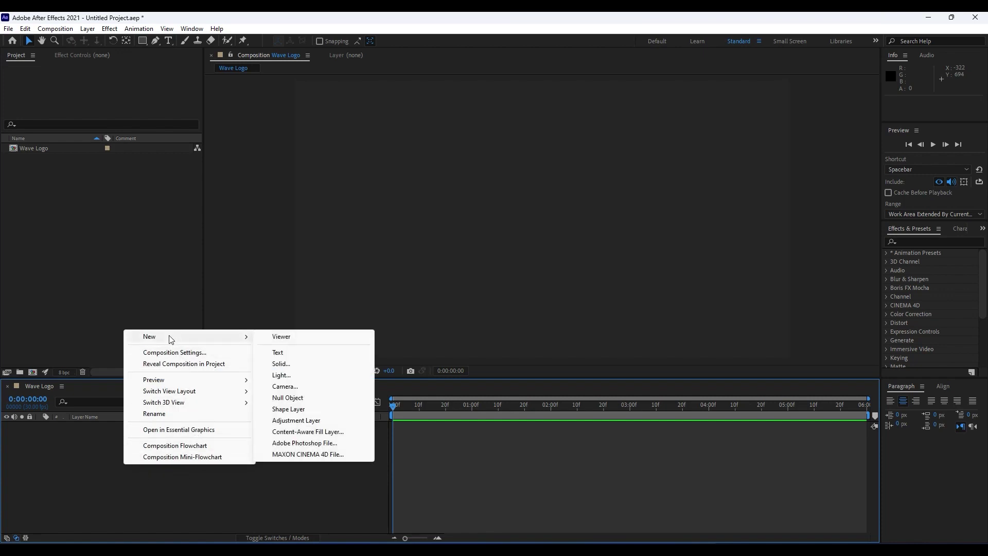
click(286, 364)
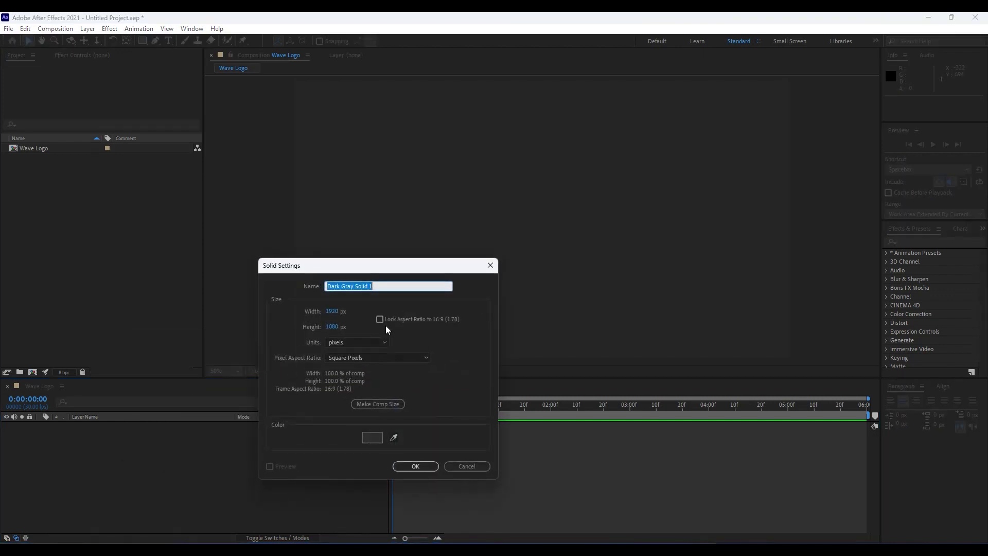
text(Background)
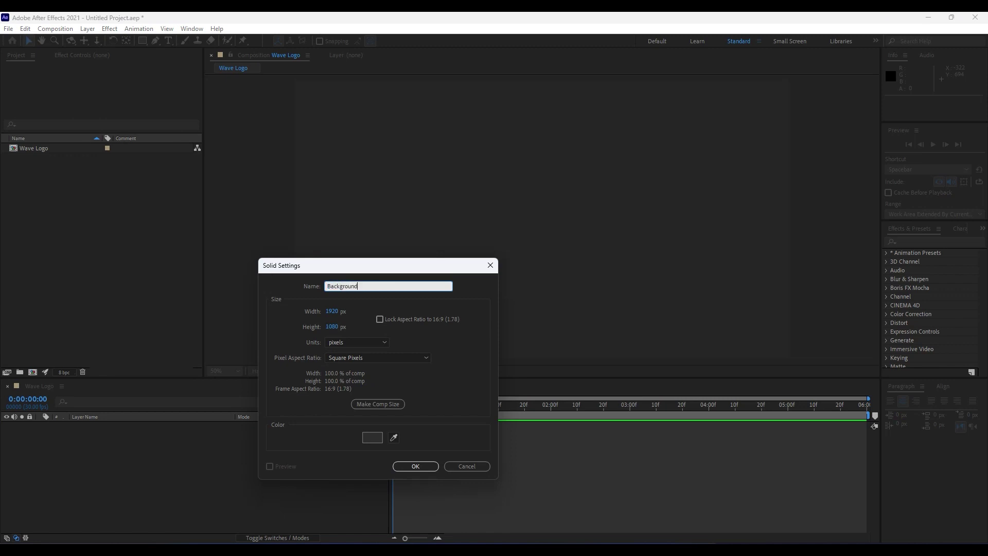
key(Return)
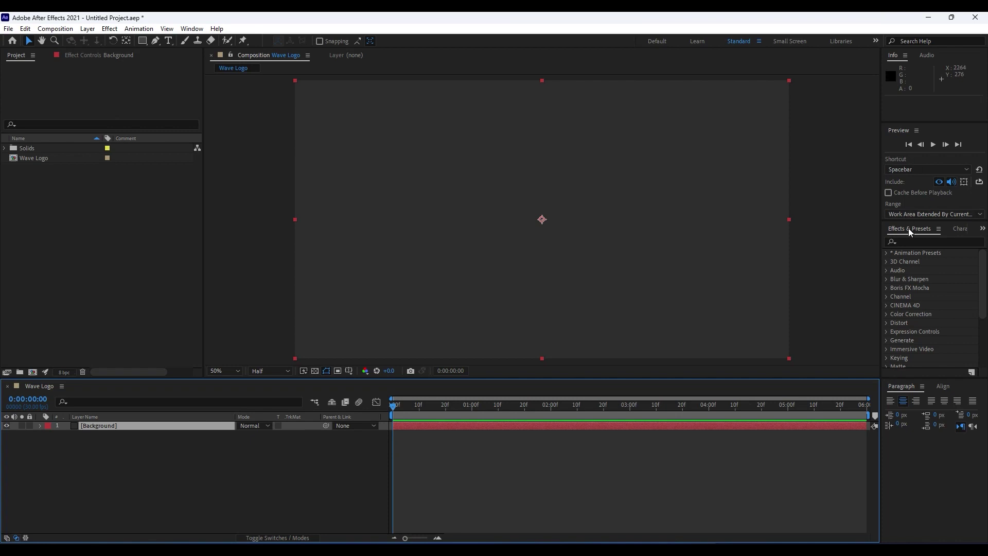
Apply 4-Color Gradient to Background and push gradient Points 1 and 2 off-frame
click(924, 242)
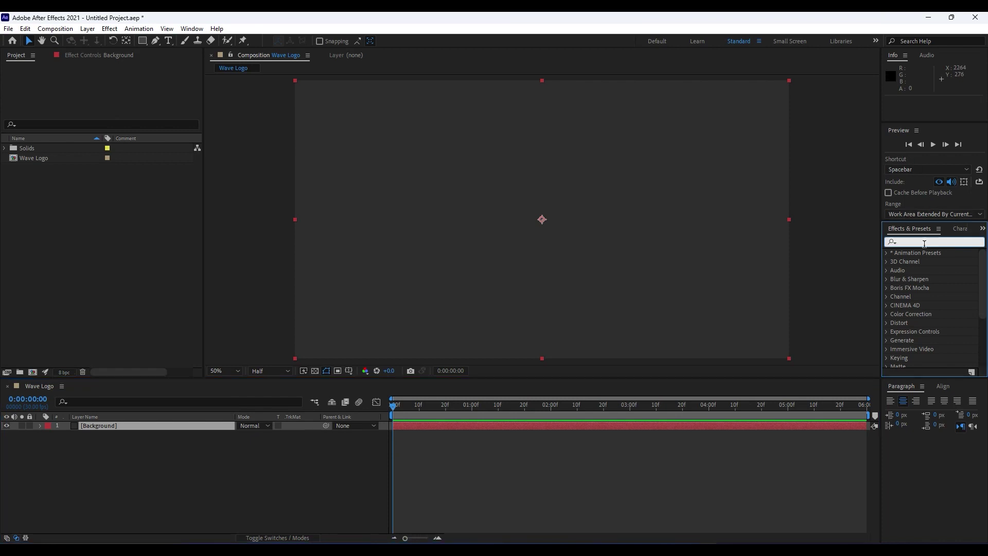
text(4)
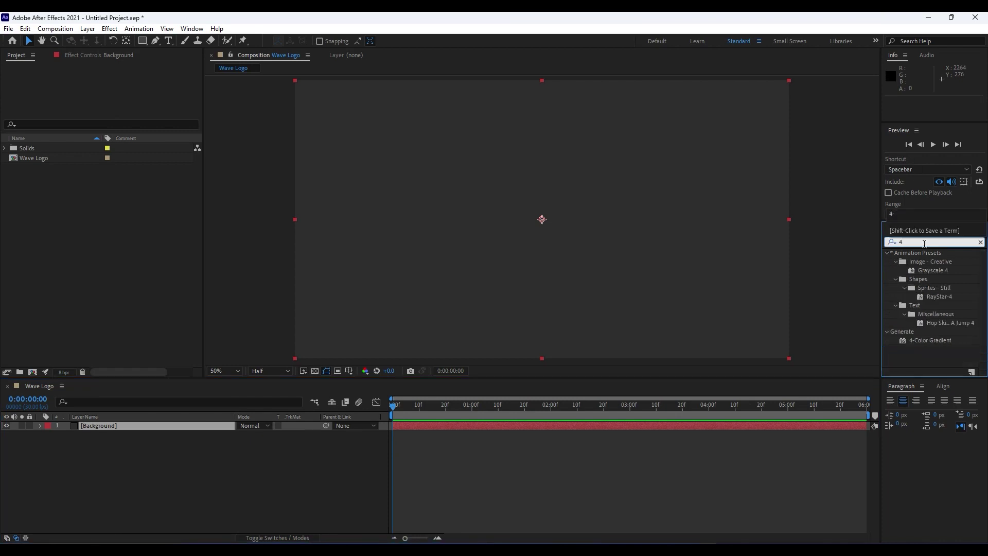
drag(940, 341, 113, 427)
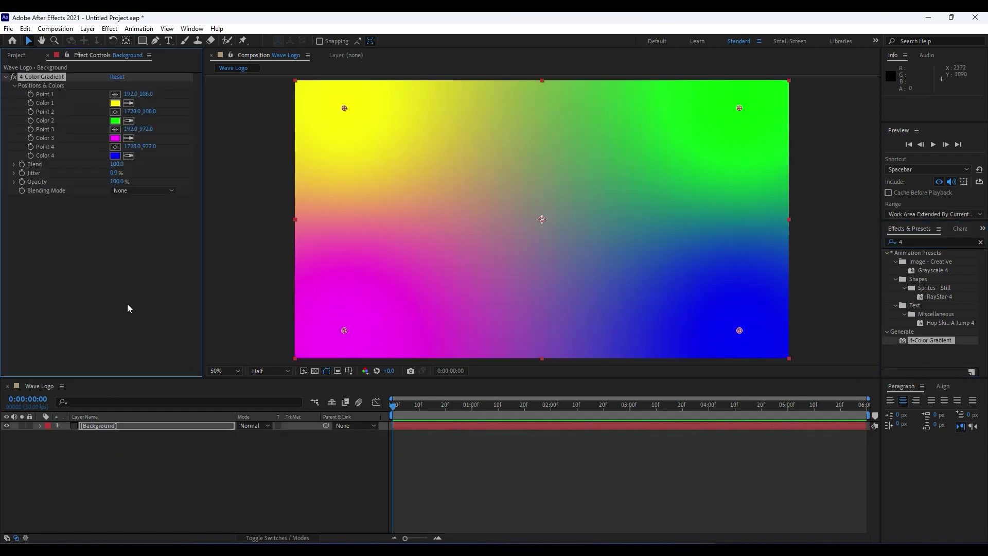
scroll(489, 238, down, 2)
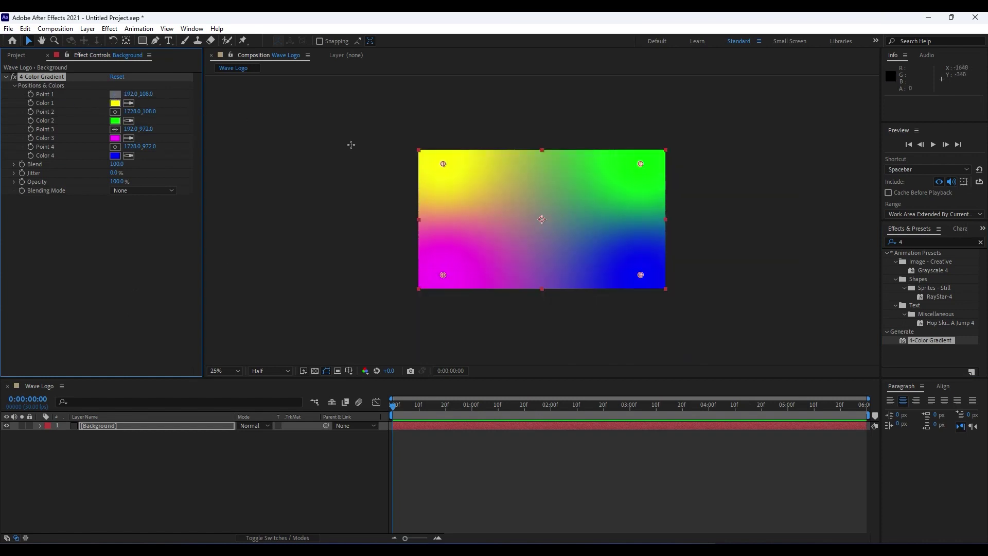
click(358, 124)
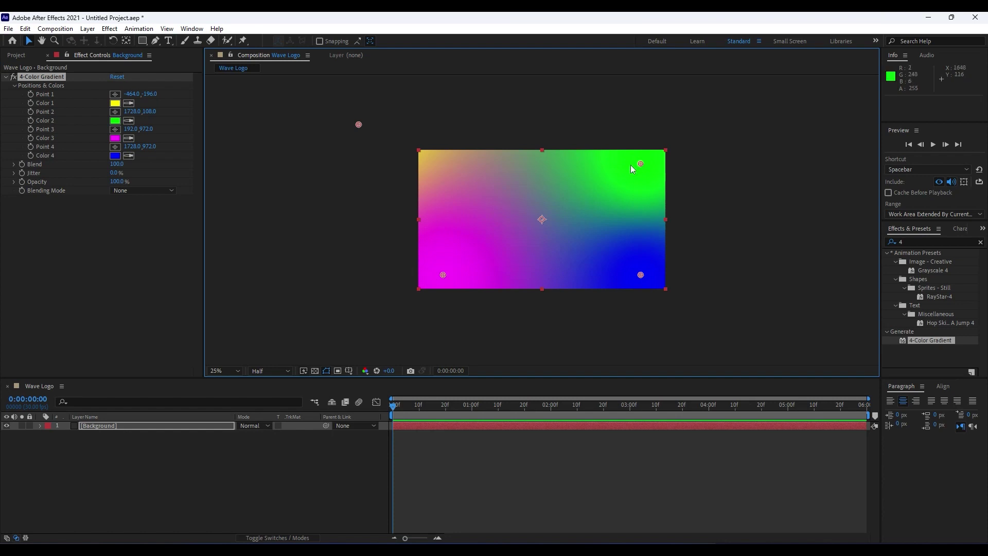
drag(640, 163, 659, 115)
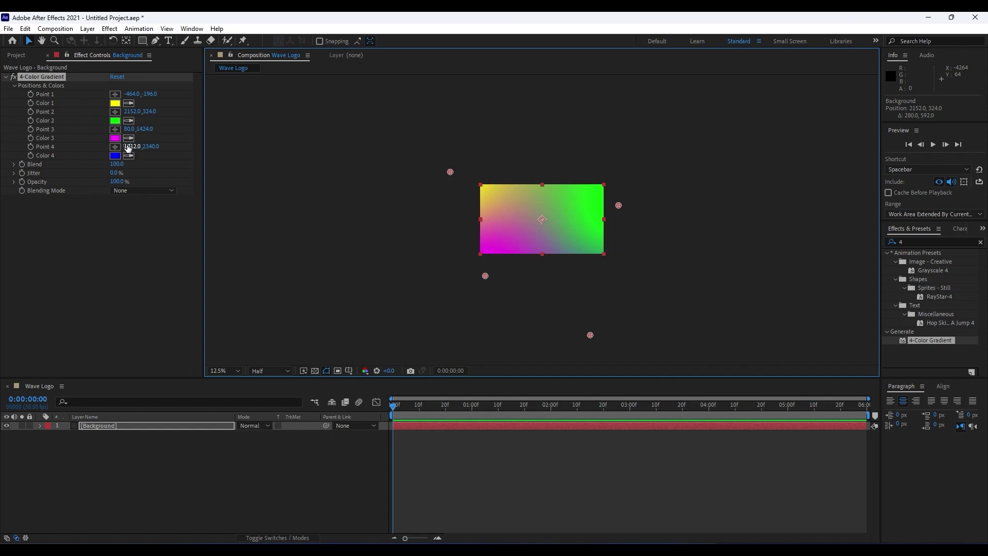
Make Colors 2 and 3 match the blue of Color 4, and set Color 1 to cyan 00F0FF
click(129, 138)
click(114, 155)
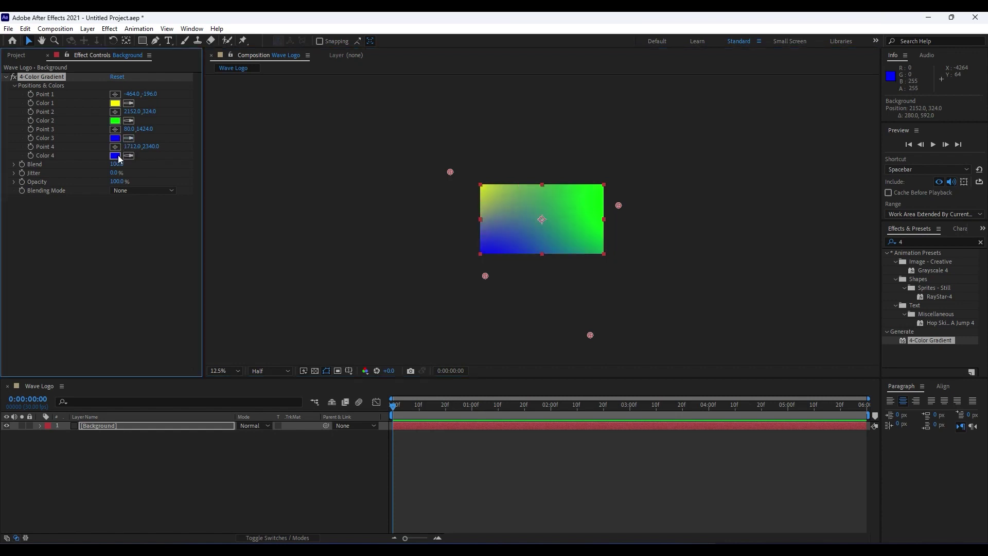
click(129, 122)
click(115, 138)
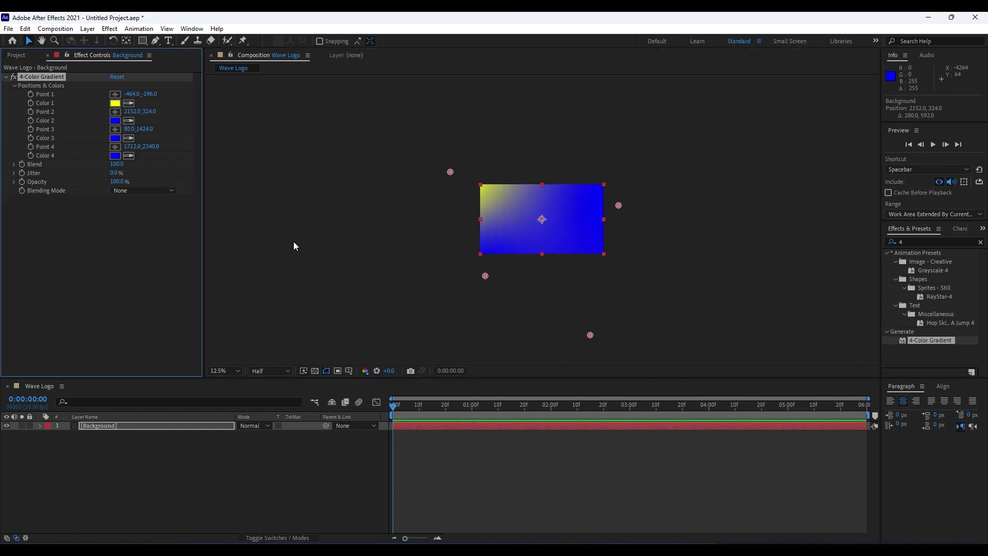
key(period)
click(116, 103)
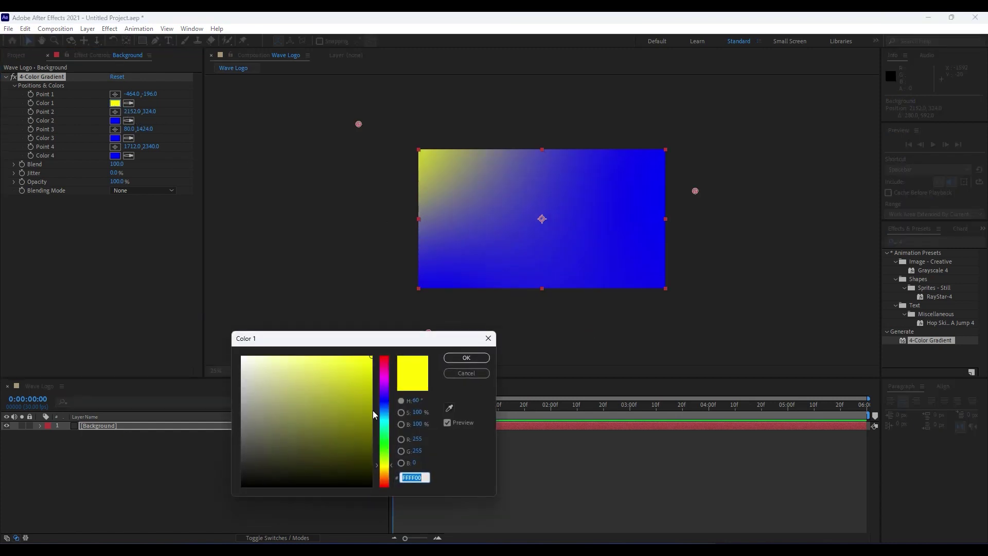
drag(385, 419, 387, 424)
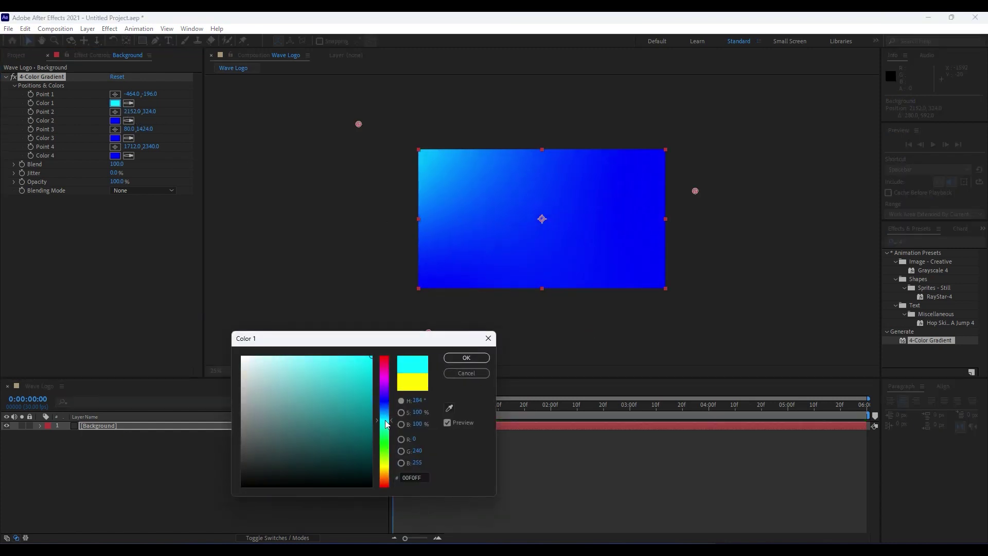
click(466, 358)
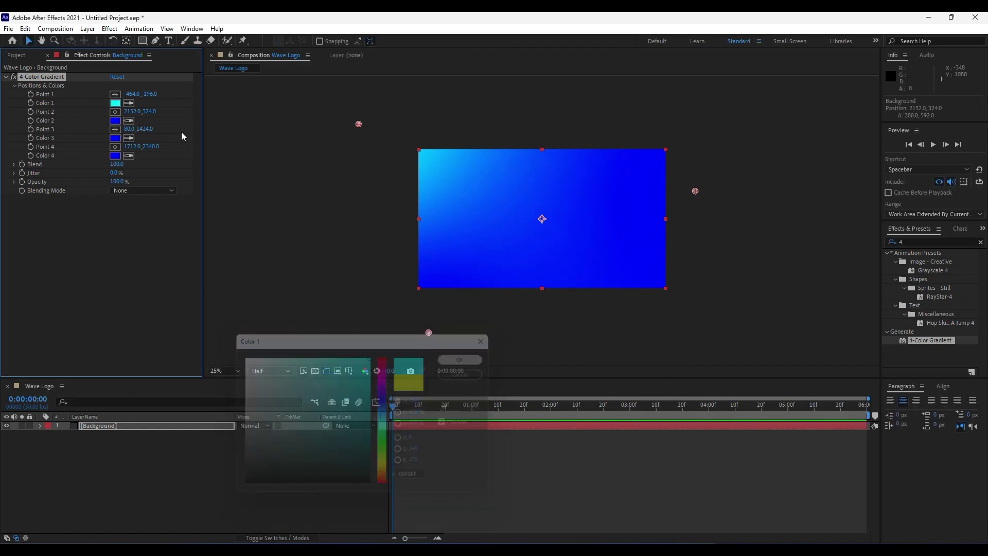
click(6, 76)
click(48, 55)
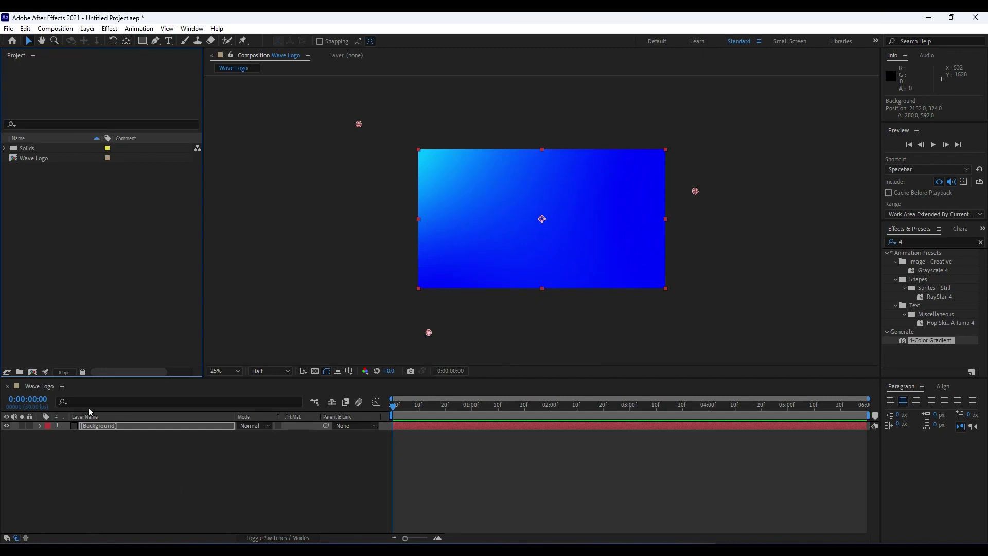
Create a second composition named 'Waves'
click(33, 372)
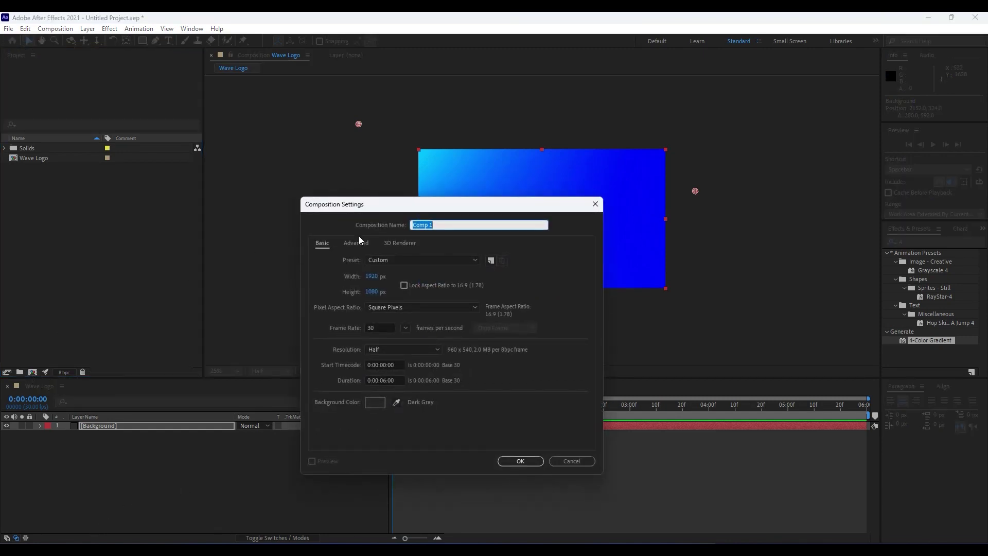
text(Waves)
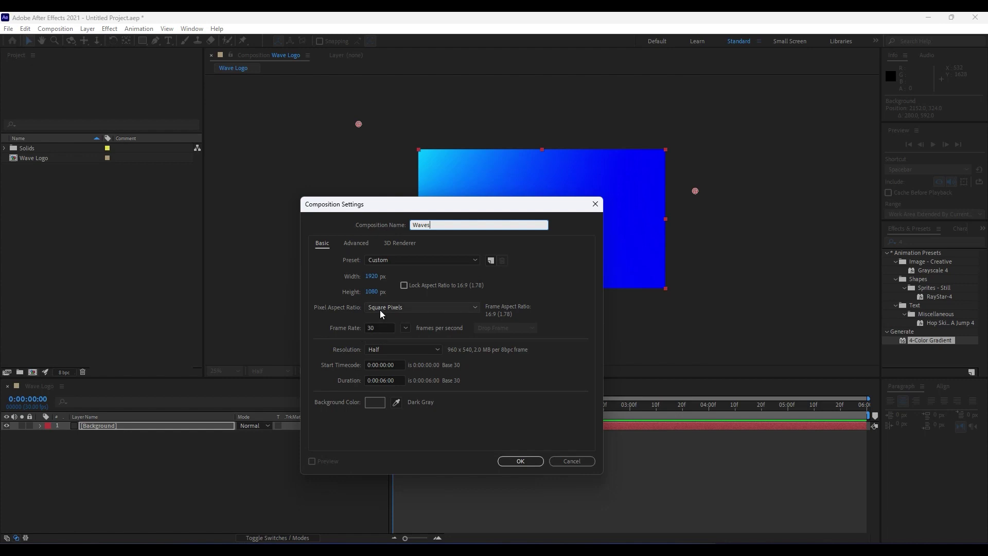
click(511, 465)
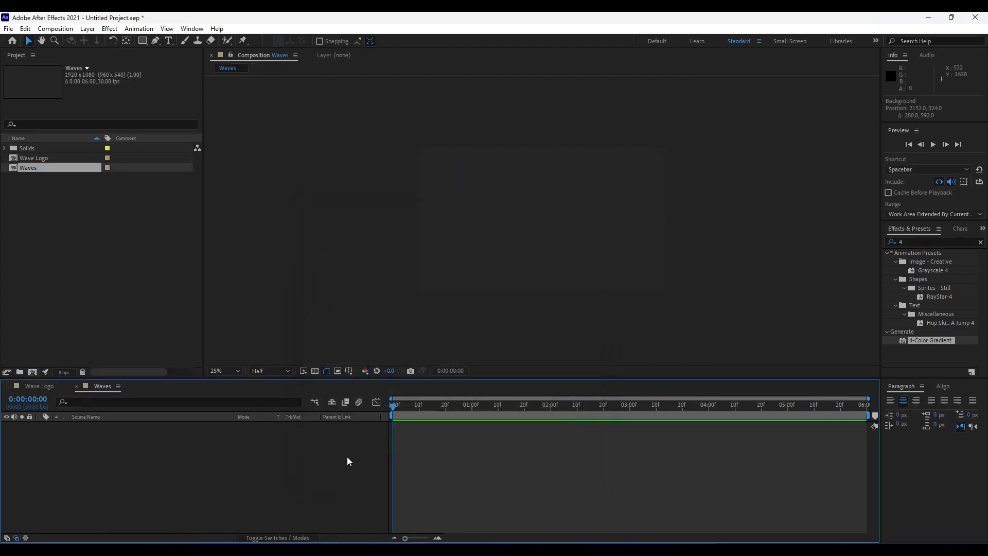
Add a solid layer named 'Wave' to the Waves comp
right_click(165, 461)
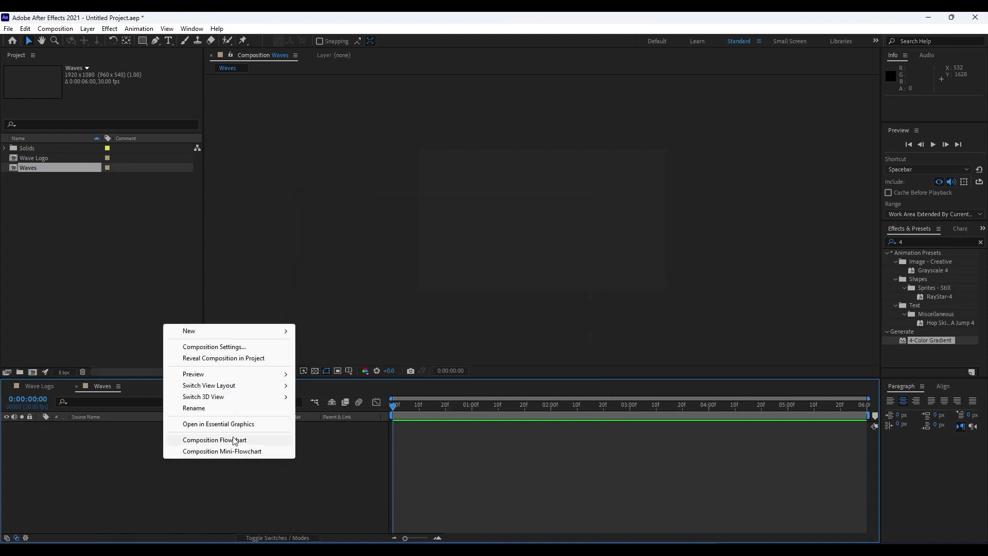
mouse_move(286, 334)
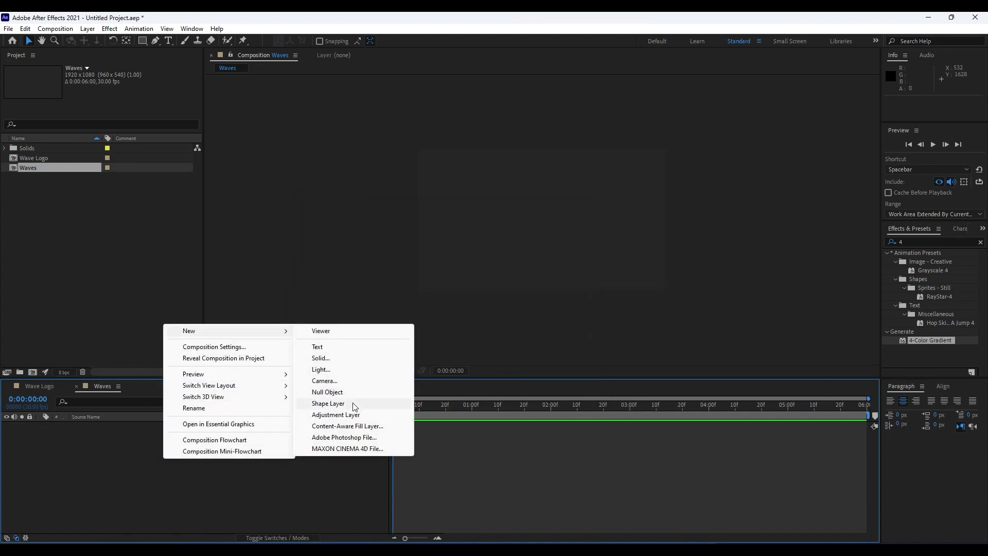
click(333, 358)
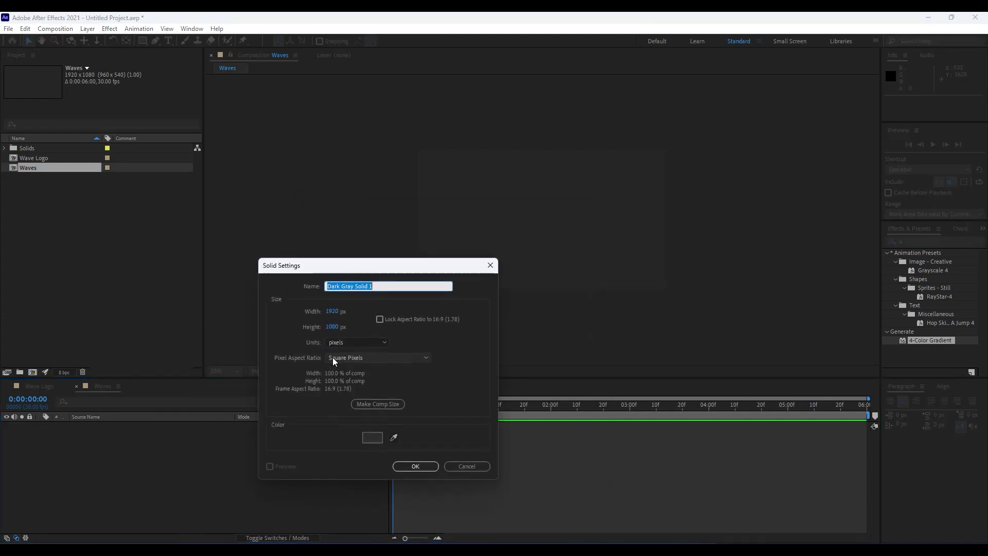
text(Wave)
key(Return)
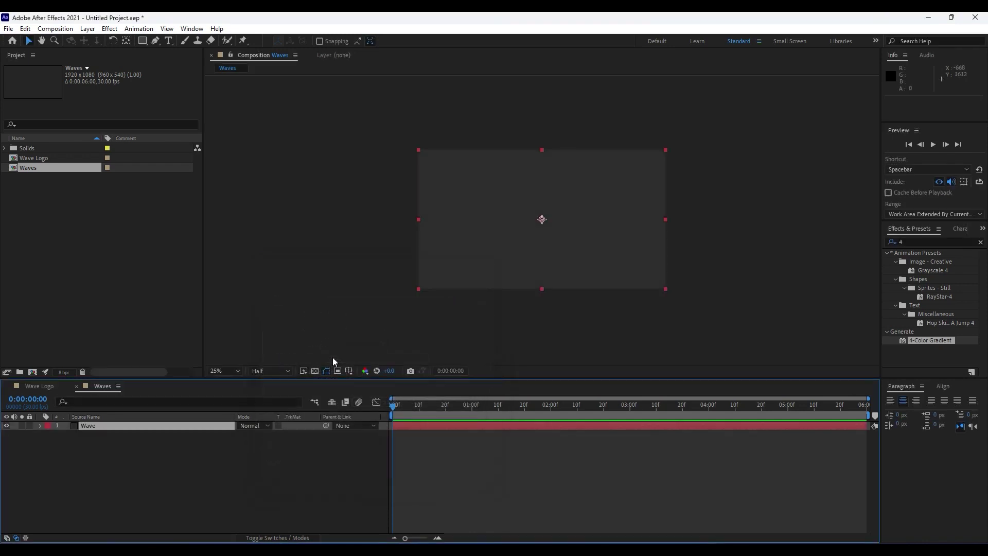
Apply the Radio Waves effect to the Wave layer
click(920, 242)
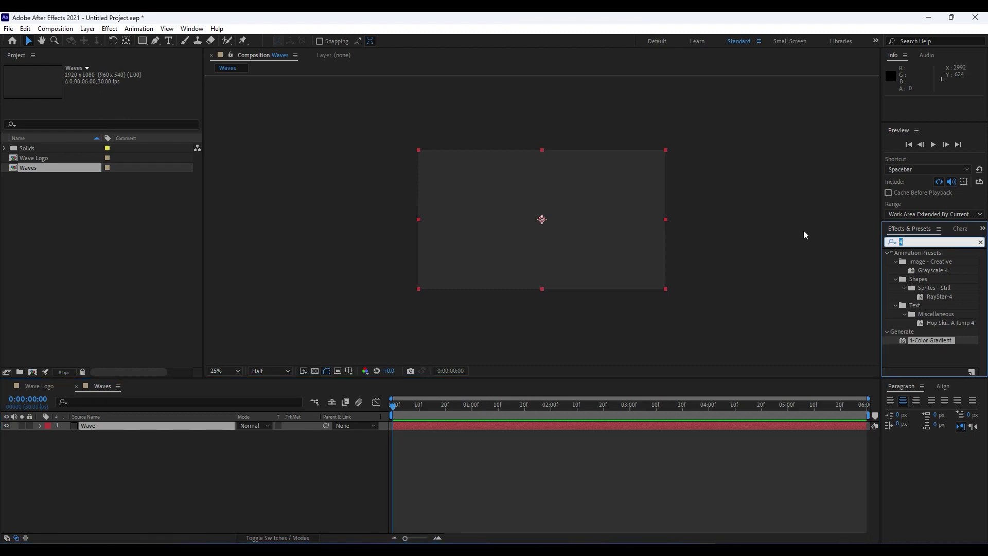
text(radio)
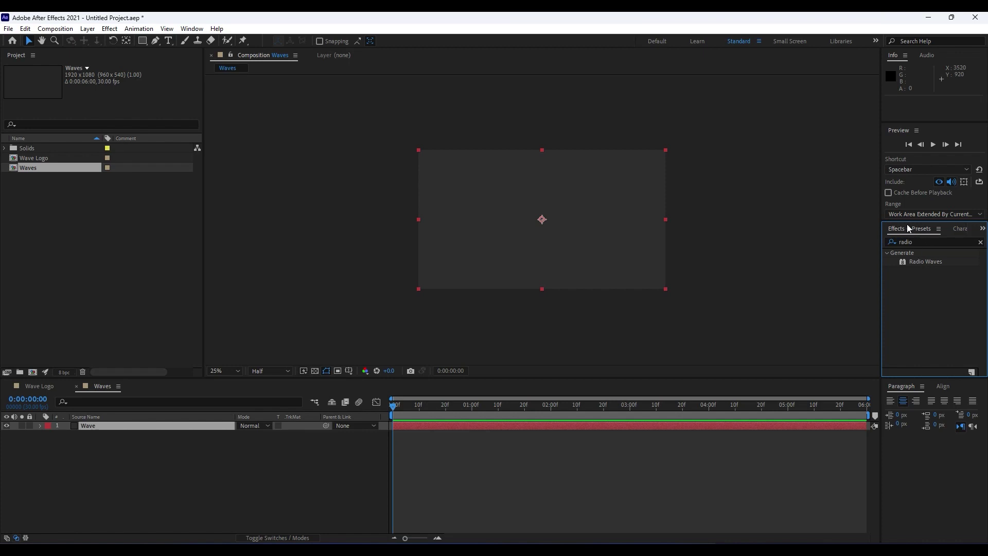
click(193, 29)
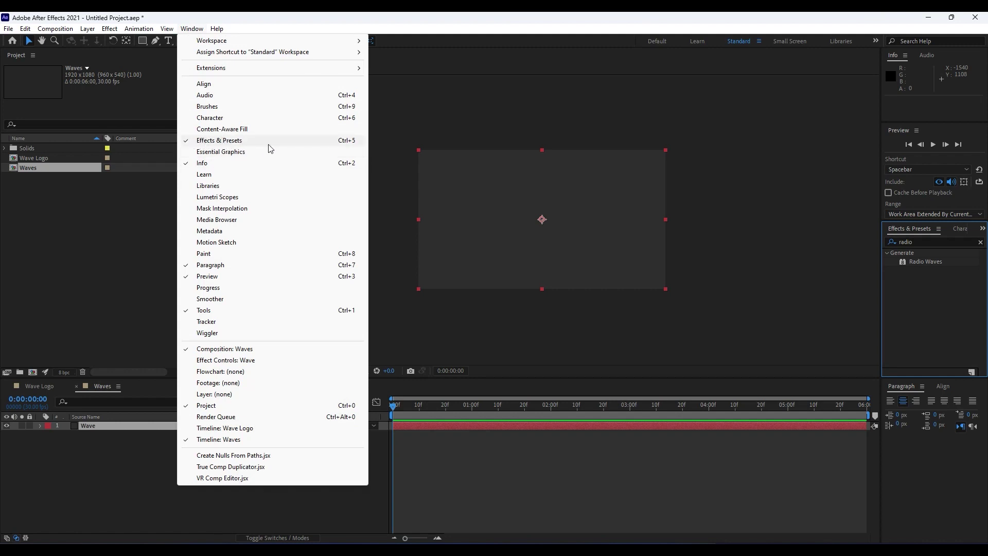
click(927, 301)
drag(921, 264, 88, 425)
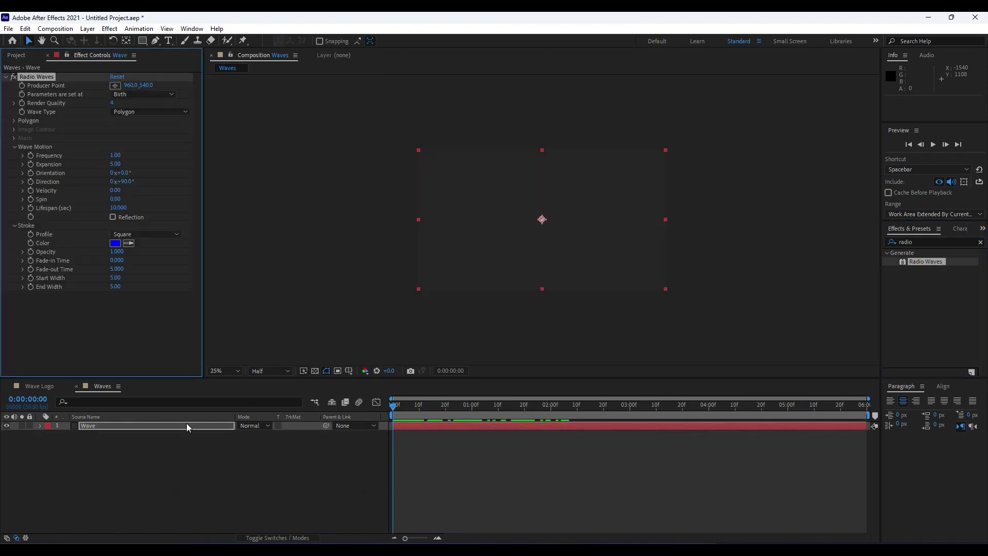
drag(412, 409, 613, 395)
key(period)
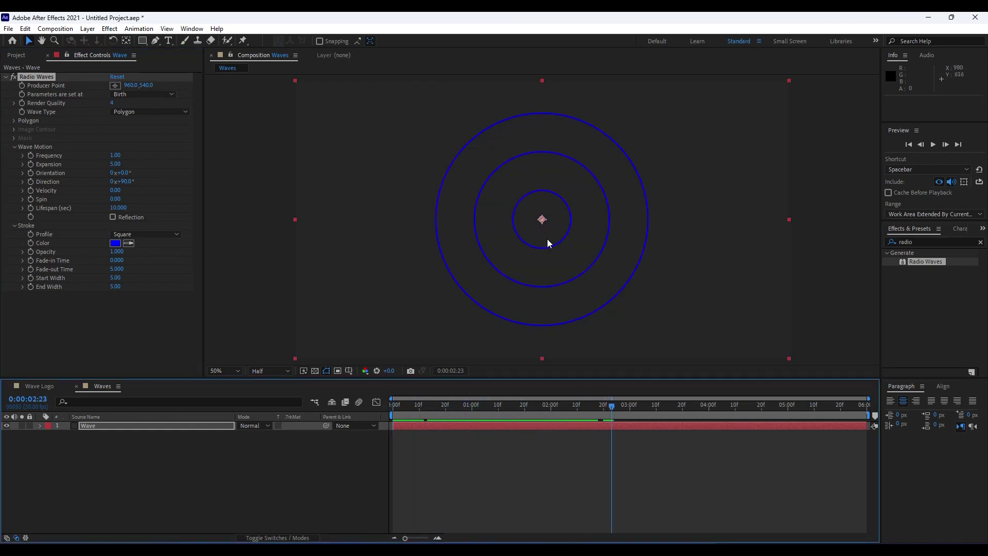
Set the Radio Waves stroke colour to white and Frequency to 0.10
click(115, 242)
click(242, 357)
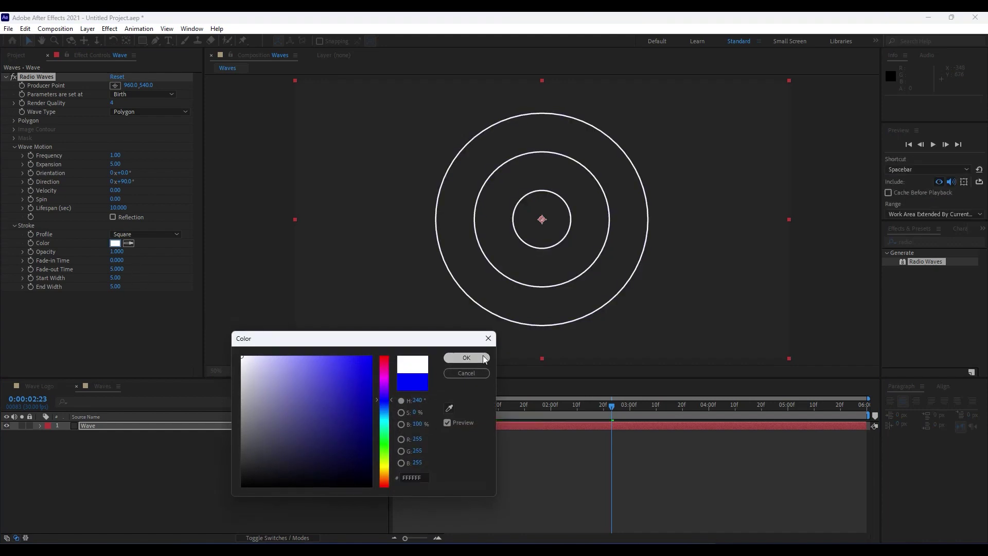
click(466, 357)
click(114, 155)
text(0.1)
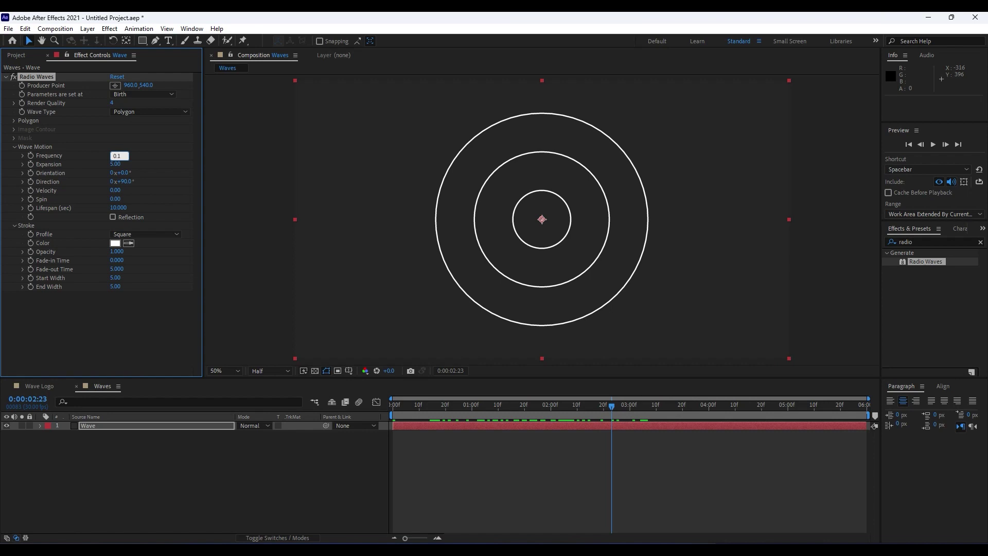
key(Return)
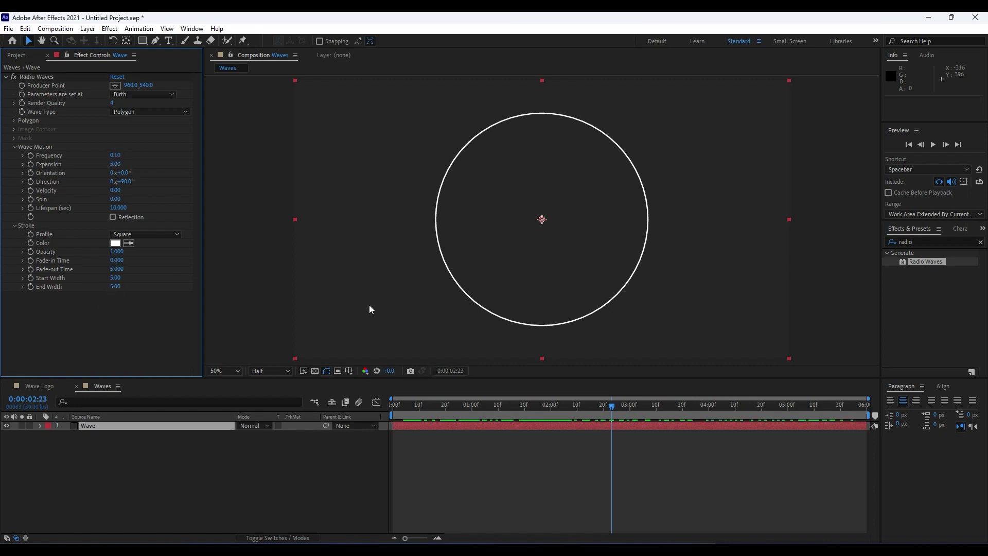
drag(447, 408, 479, 412)
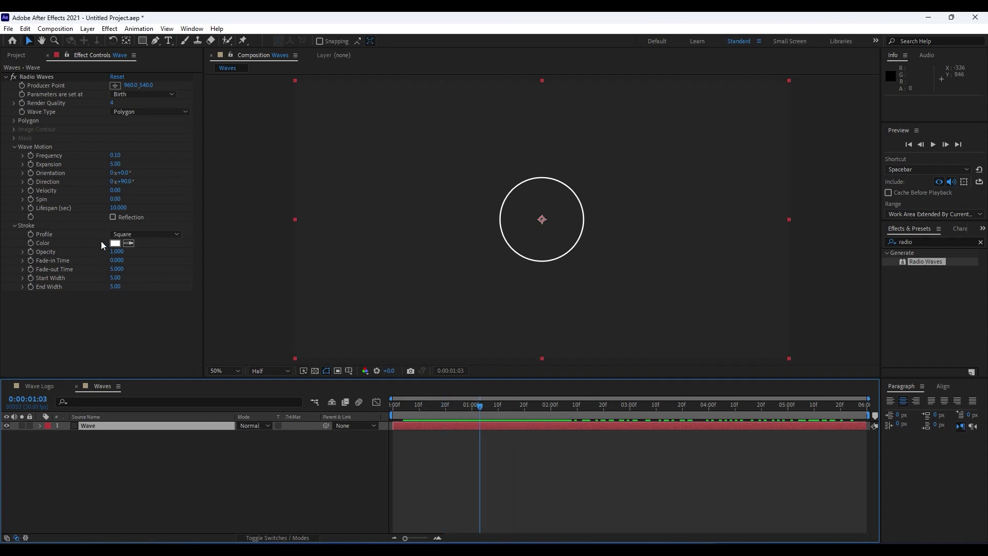
Set Start Width to 1 and End Width to 100, then preview the waves
click(114, 278)
text(1)
key(Return)
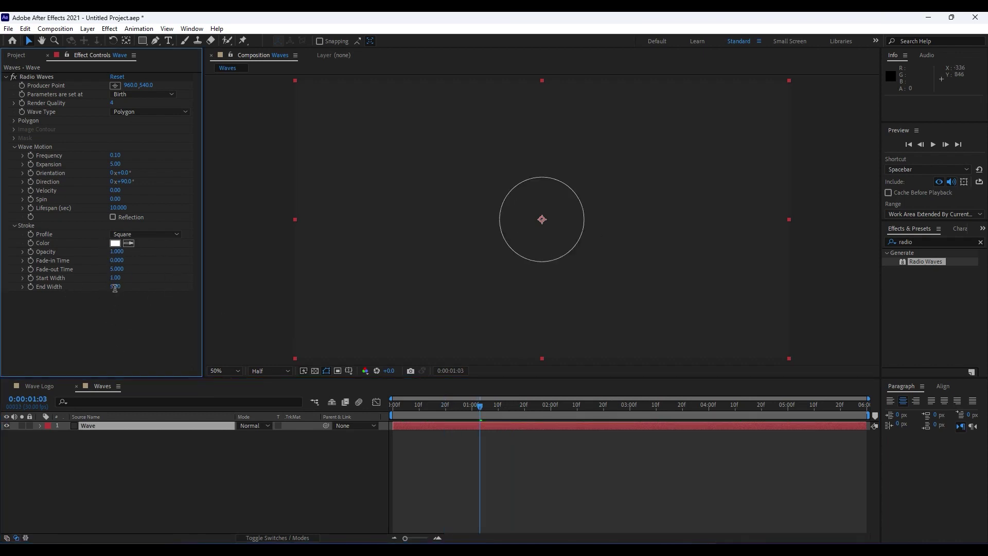
text(100)
key(Return)
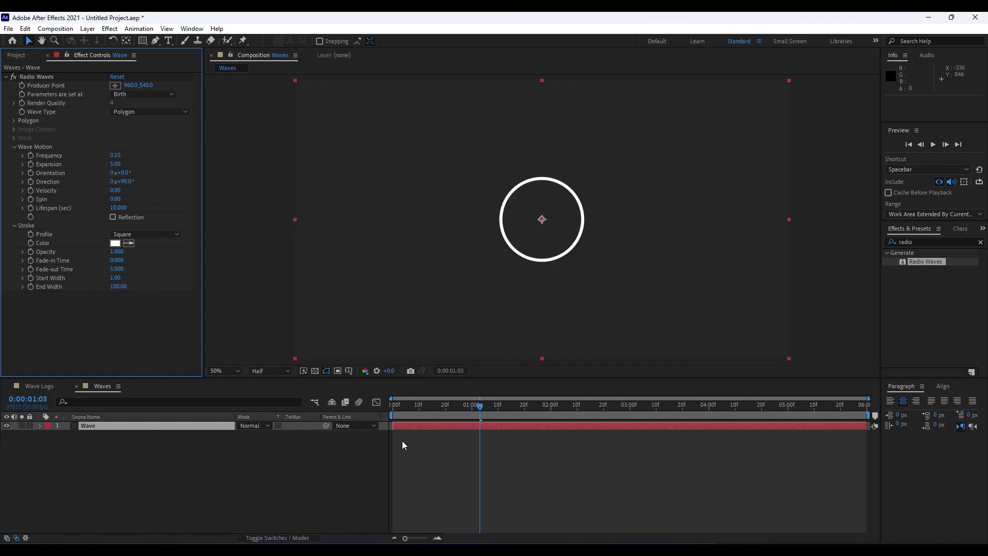
key(space)
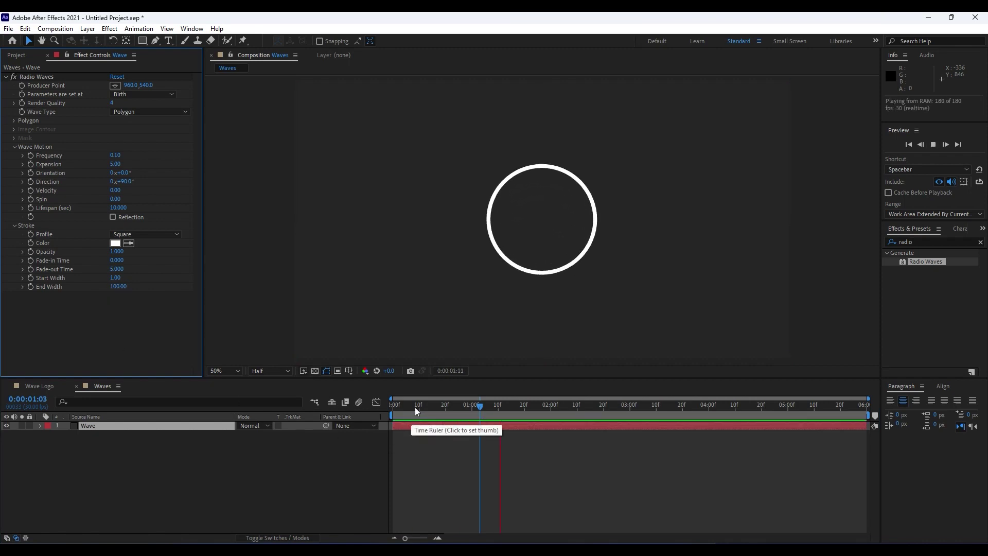
drag(432, 407, 465, 402)
Set the wave Lifespan to 2 seconds
click(118, 208)
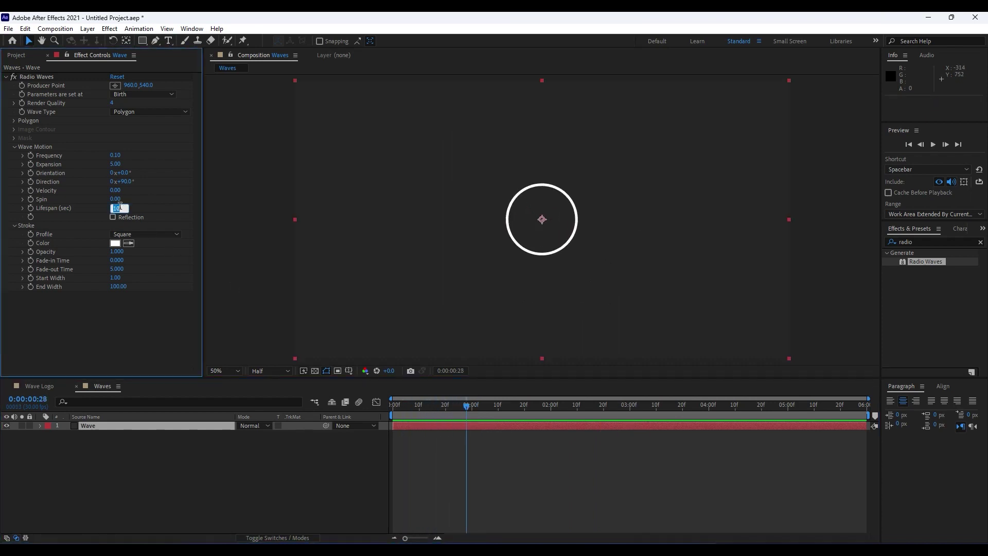
text(2)
key(Return)
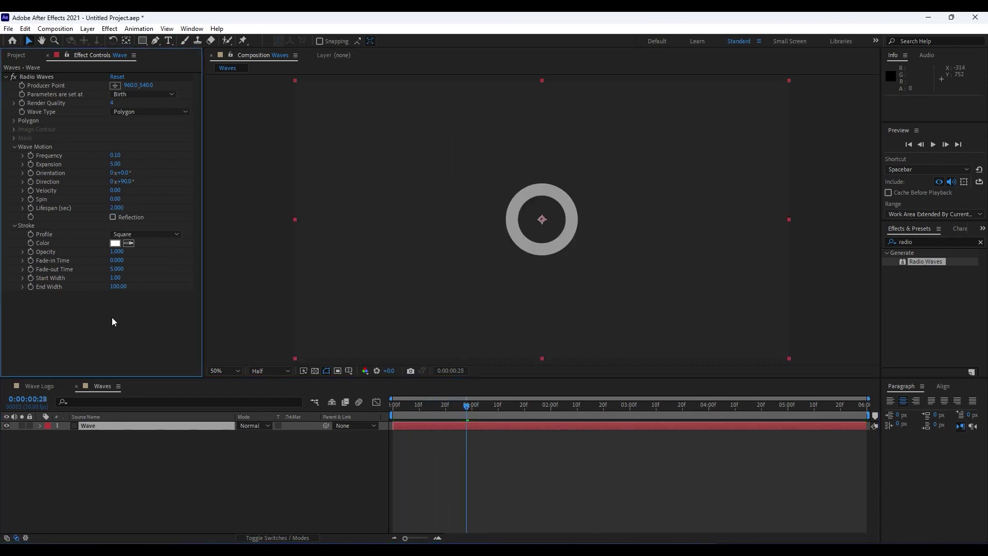
drag(420, 410, 382, 416)
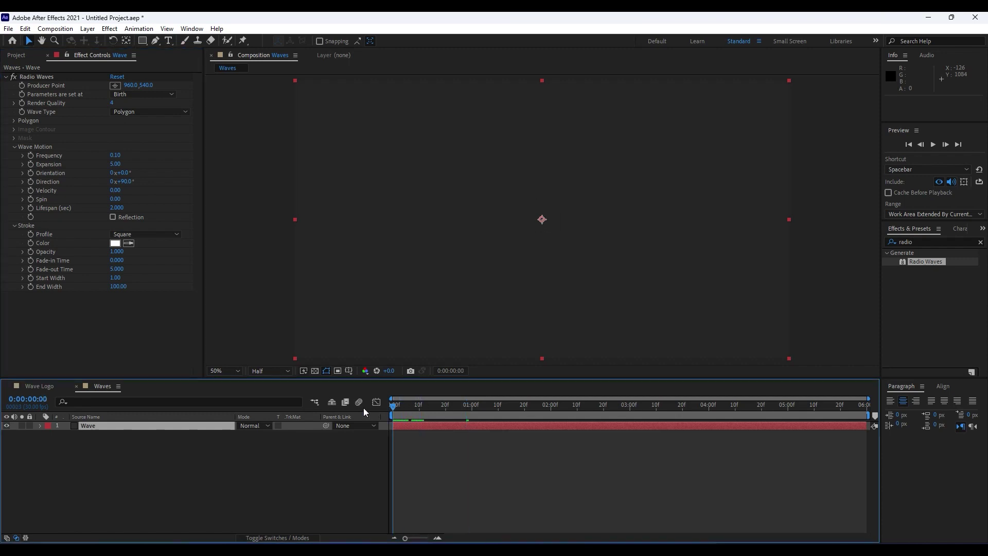
Keyframe Start Width from 1 to 100 and End Width from 100 to 1 over about 1:20
click(31, 278)
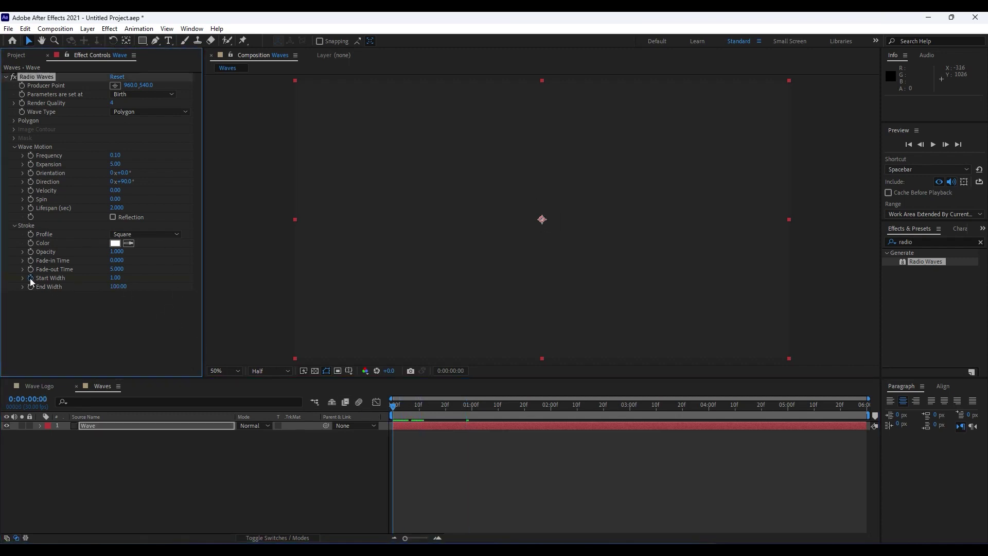
drag(415, 406, 523, 413)
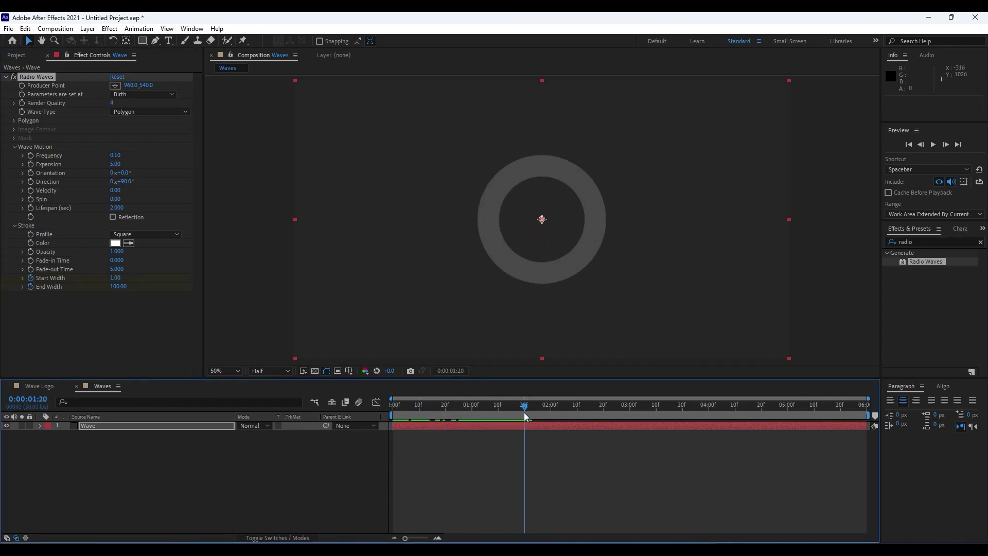
click(114, 278)
text(100)
key(Return)
click(119, 288)
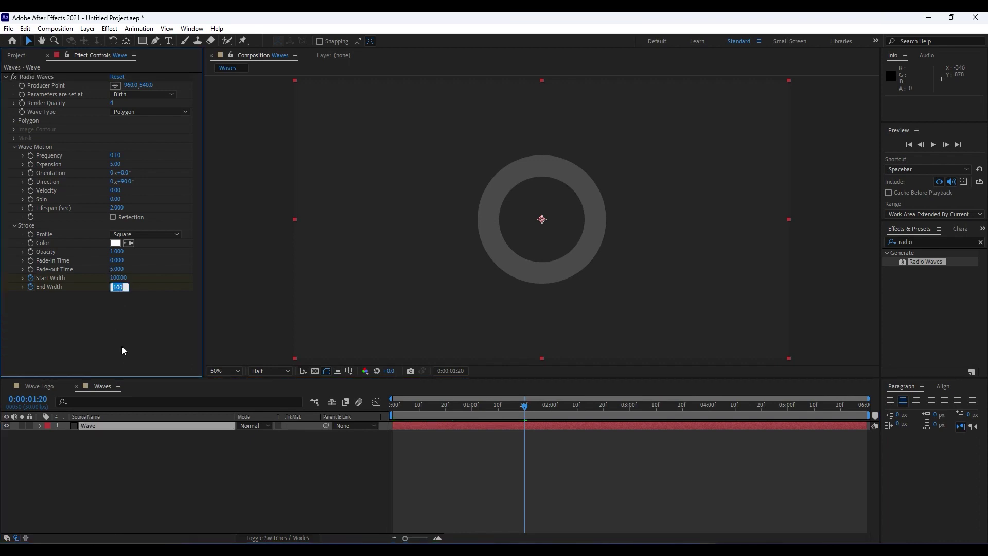
text(1)
key(Return)
Set the Radio Waves Expansion to 8 and collapse the effect
click(454, 406)
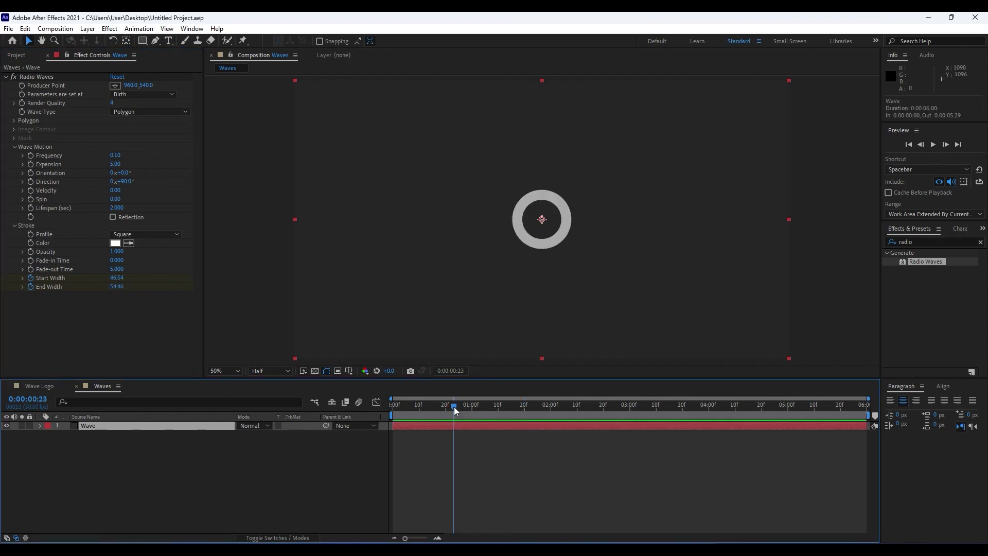
click(116, 164)
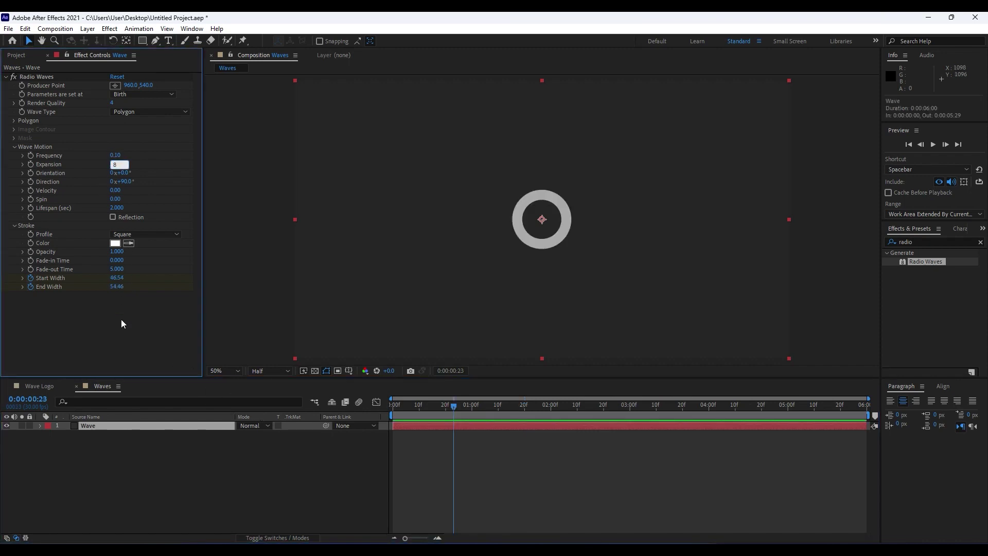
key(Return)
drag(441, 408, 461, 405)
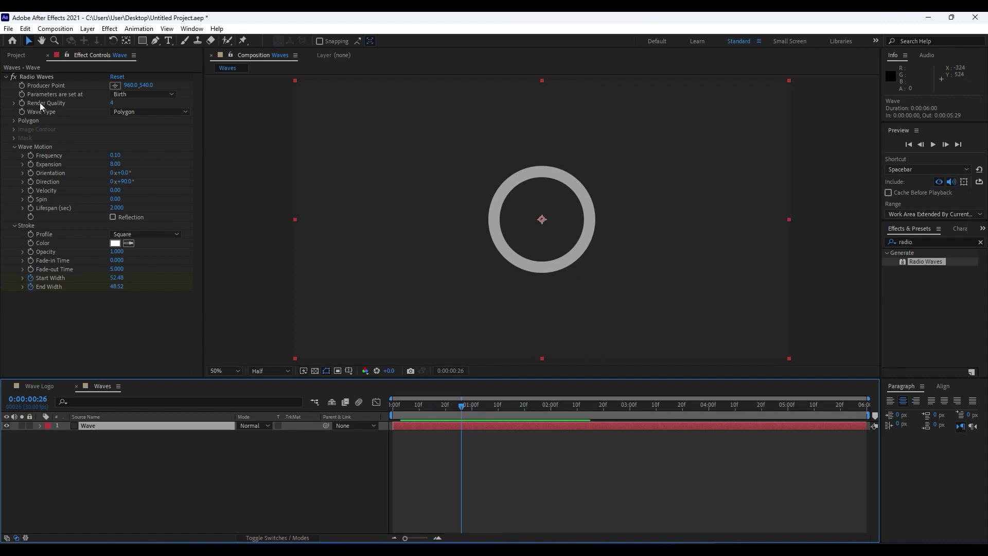
click(5, 78)
Apply Gaussian Blur to the Wave layer with Blurriness 45
click(922, 241)
text(gaus)
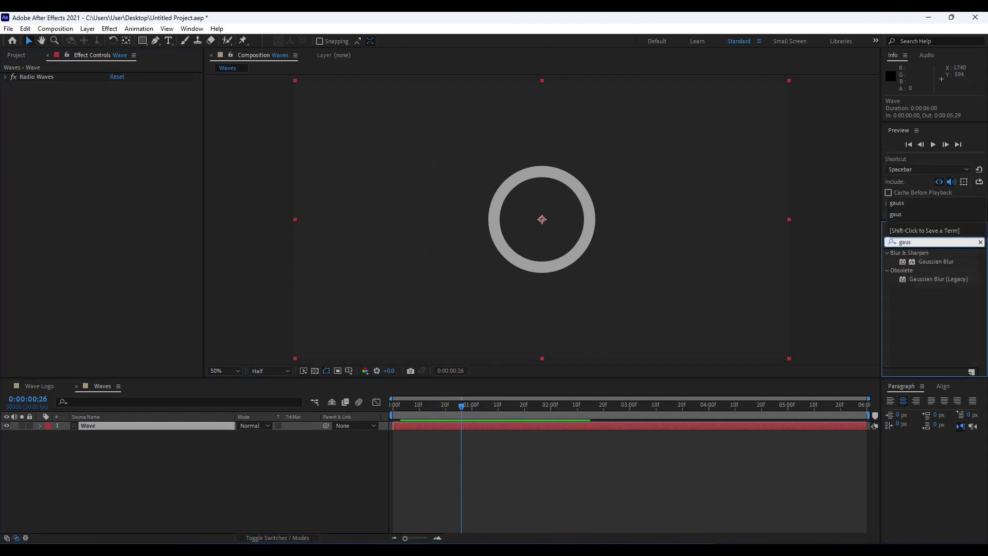
drag(921, 262, 93, 428)
click(112, 93)
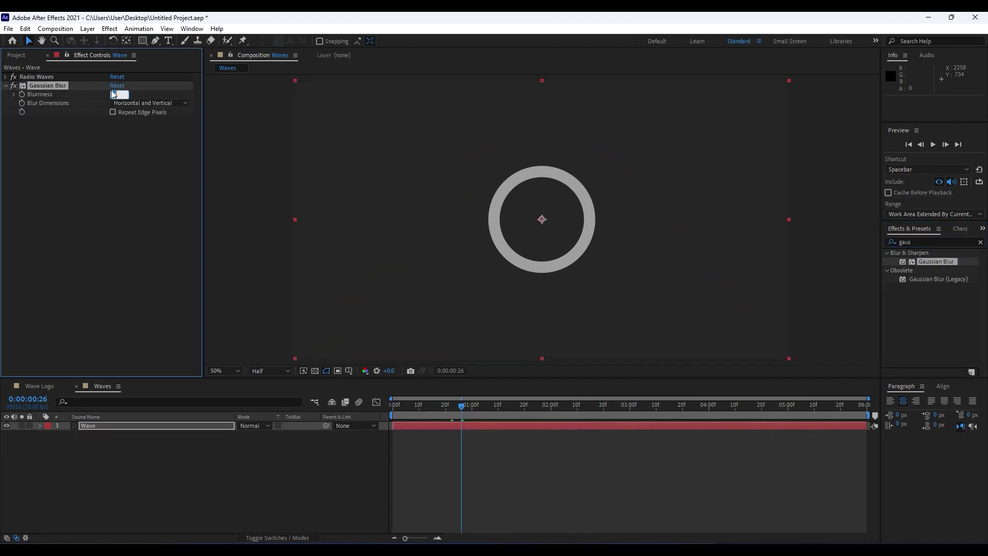
click(121, 215)
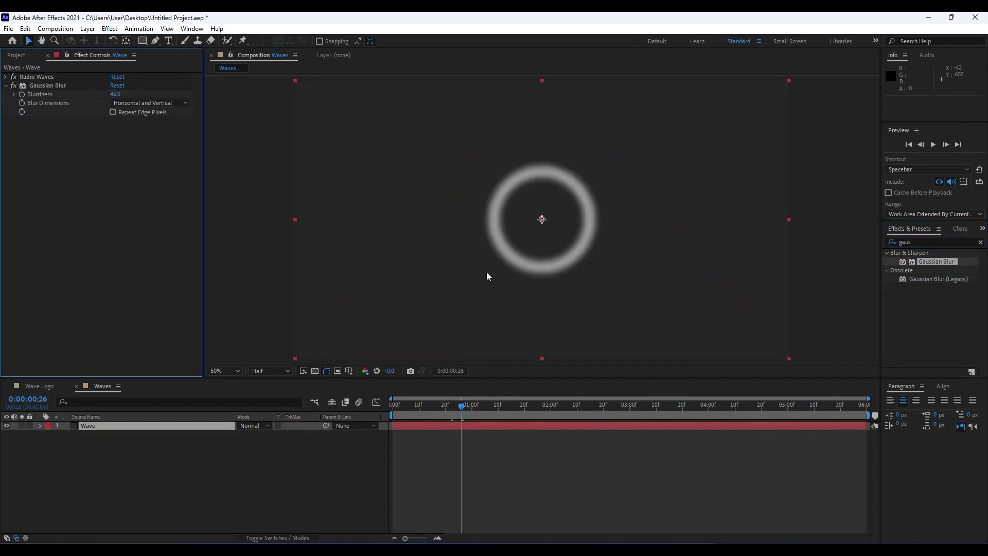
Add Turbulent Displace with Bulge displacement and preview the ring animation
double_click(923, 242)
text(t)
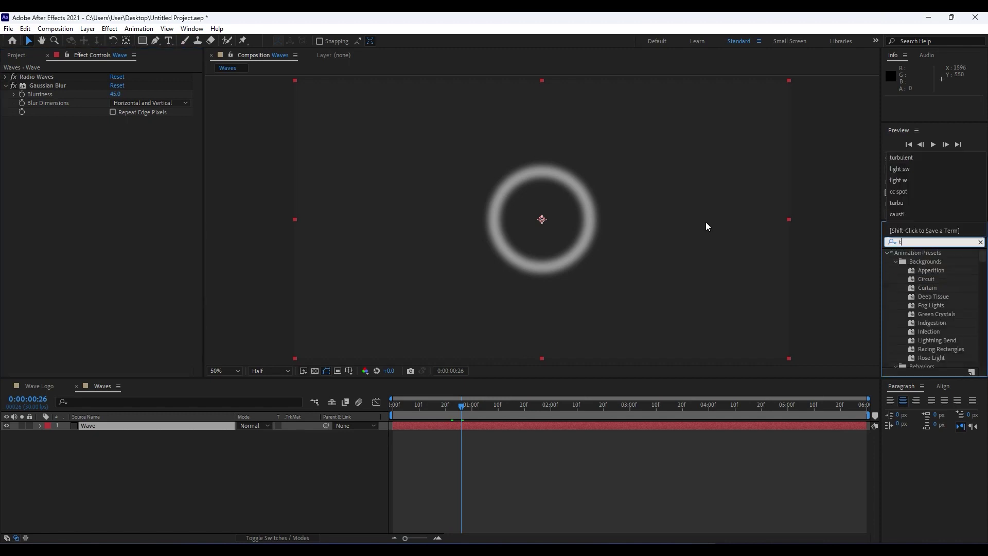
text(urbule)
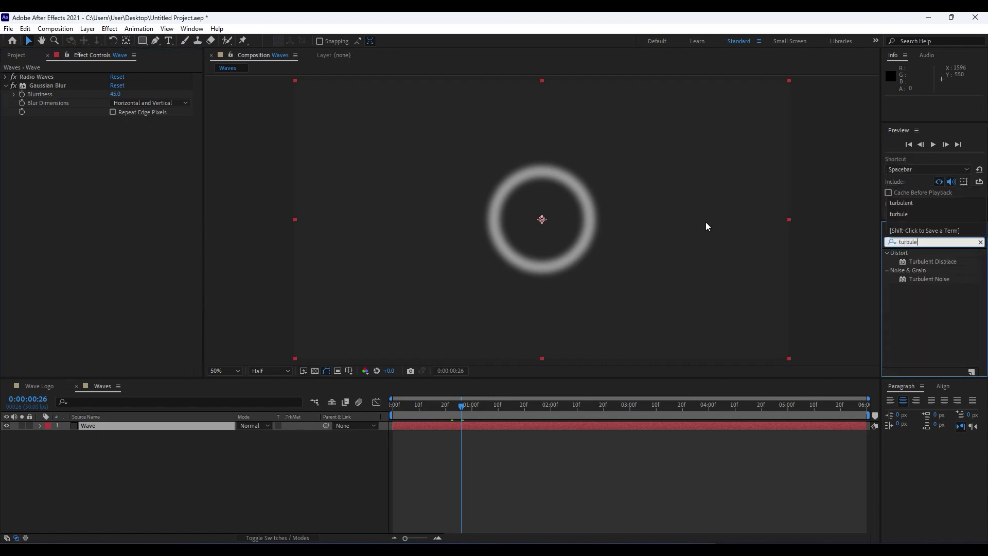
drag(932, 261, 63, 257)
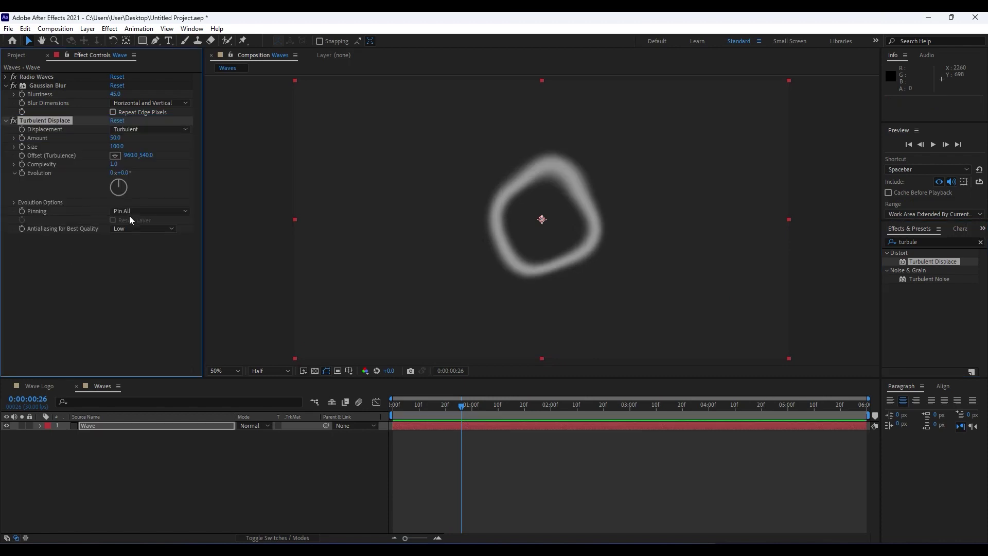
drag(465, 404, 503, 405)
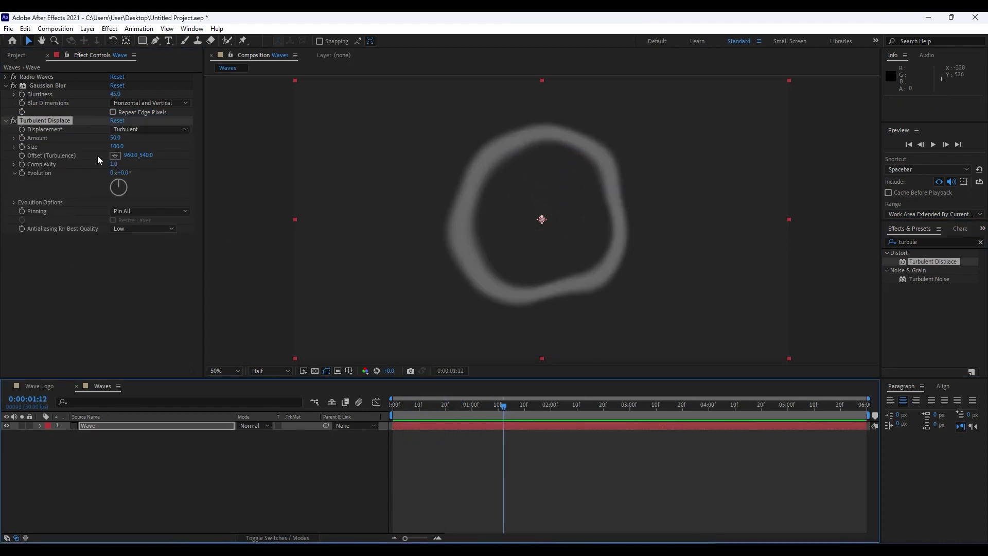
click(129, 129)
click(156, 153)
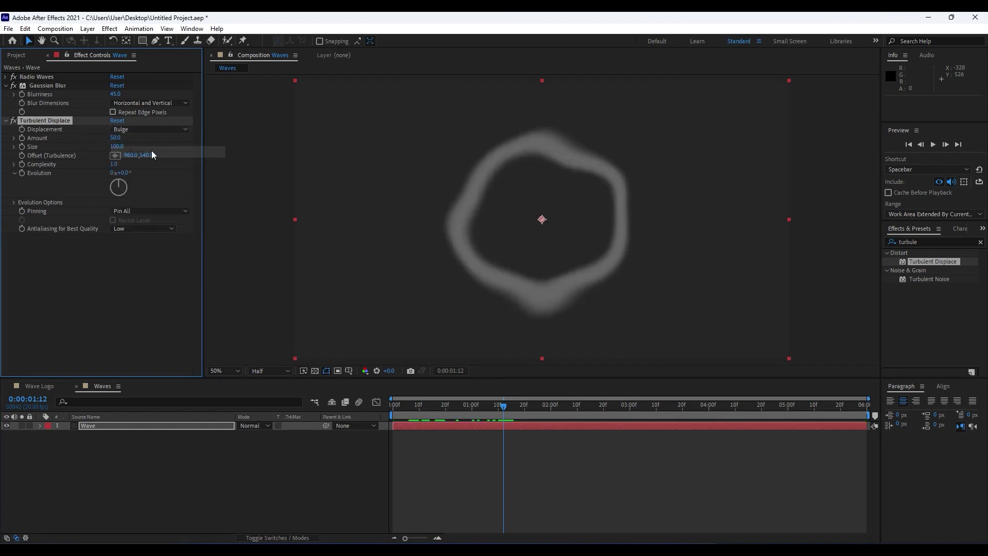
click(140, 128)
click(148, 163)
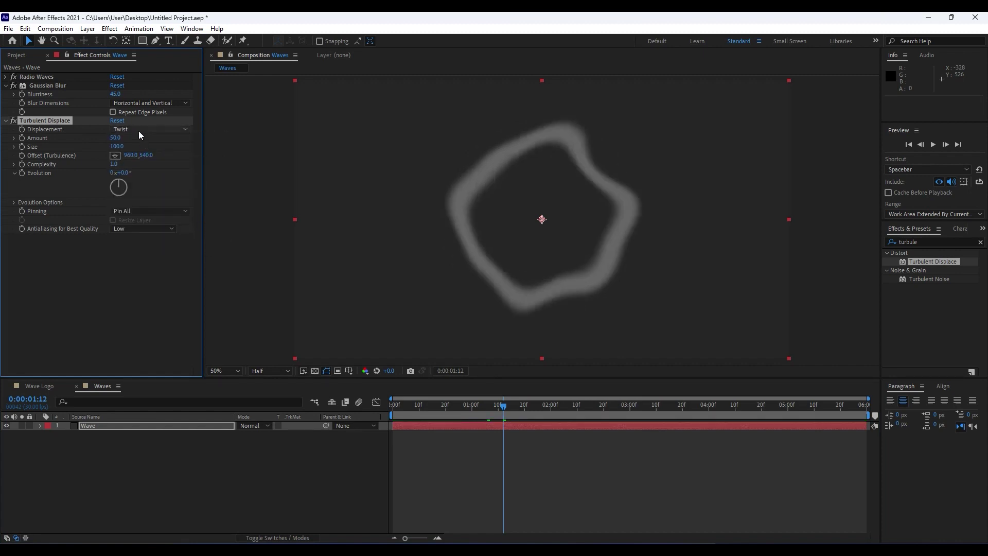
click(137, 129)
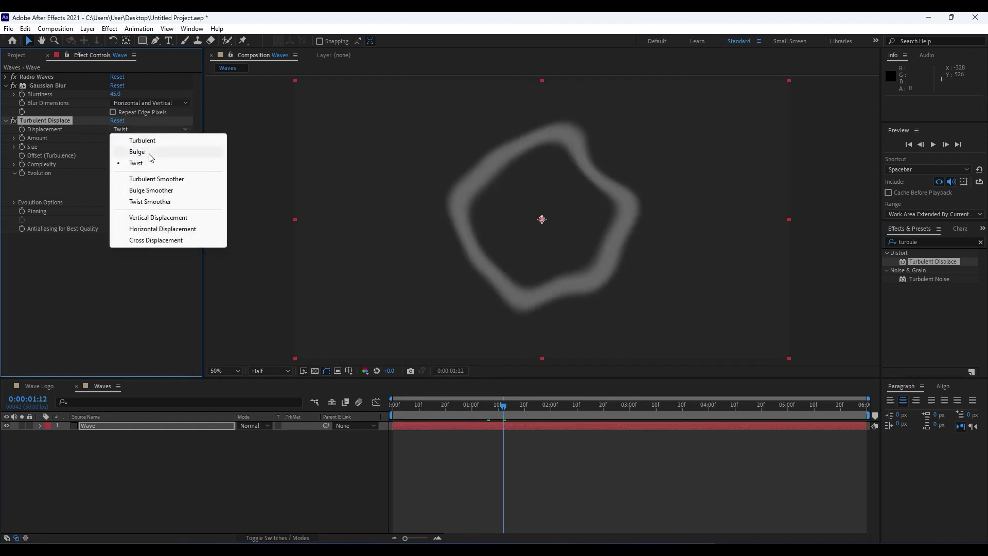
click(150, 155)
drag(422, 411, 517, 411)
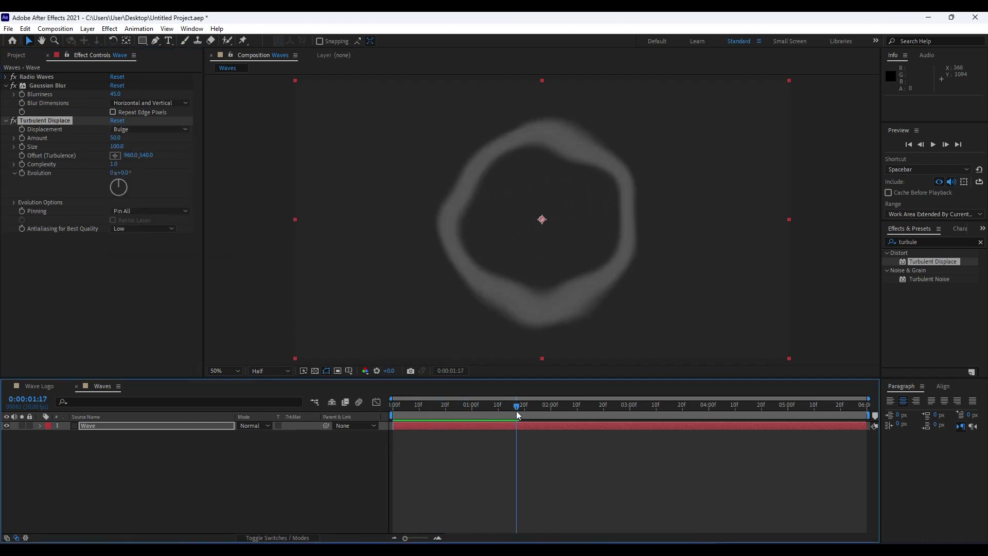
key(space)
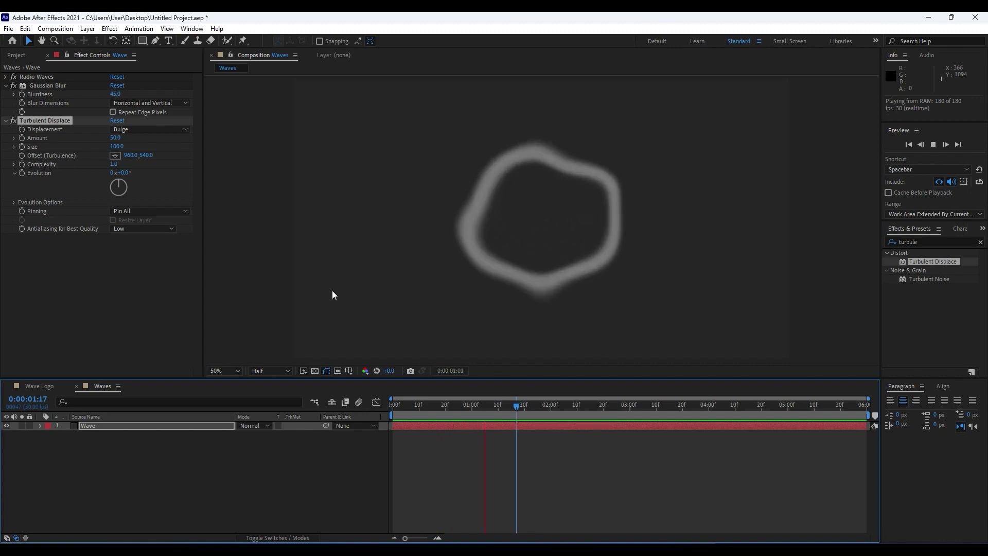
Duplicate the Wave layer four times, placing rings lower left, upper right, upper left and lower right
drag(438, 407, 501, 408)
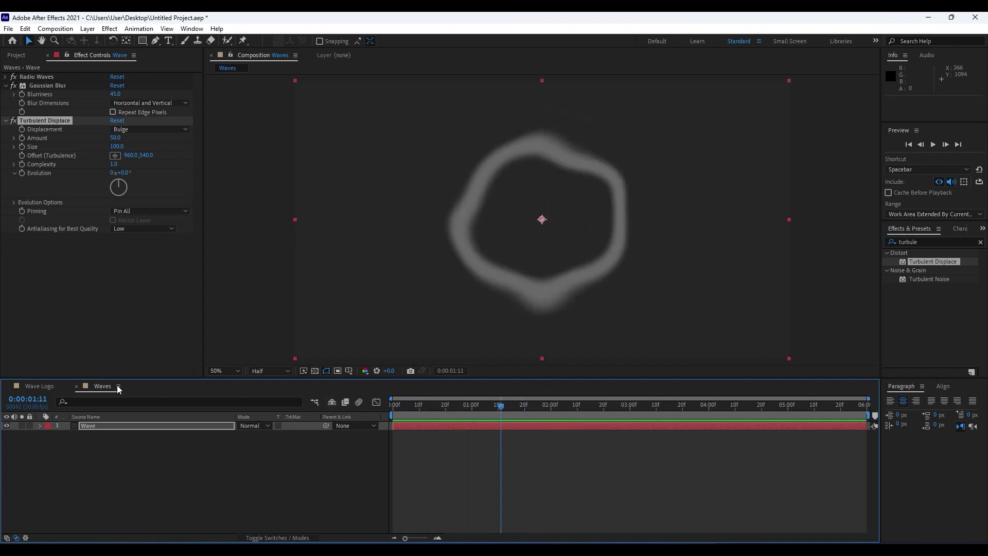
click(122, 445)
click(106, 427)
click(25, 29)
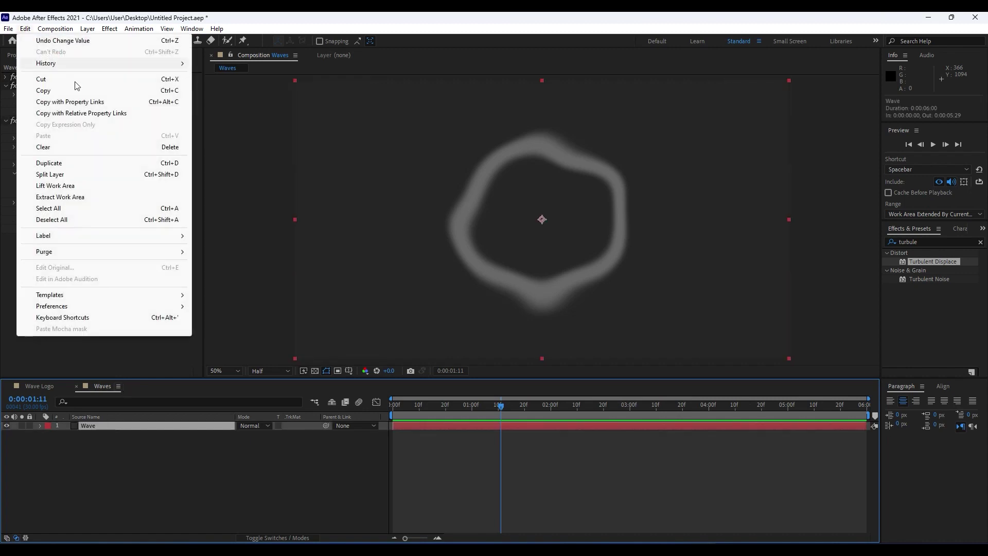
click(167, 163)
drag(535, 227, 360, 282)
key(comma)
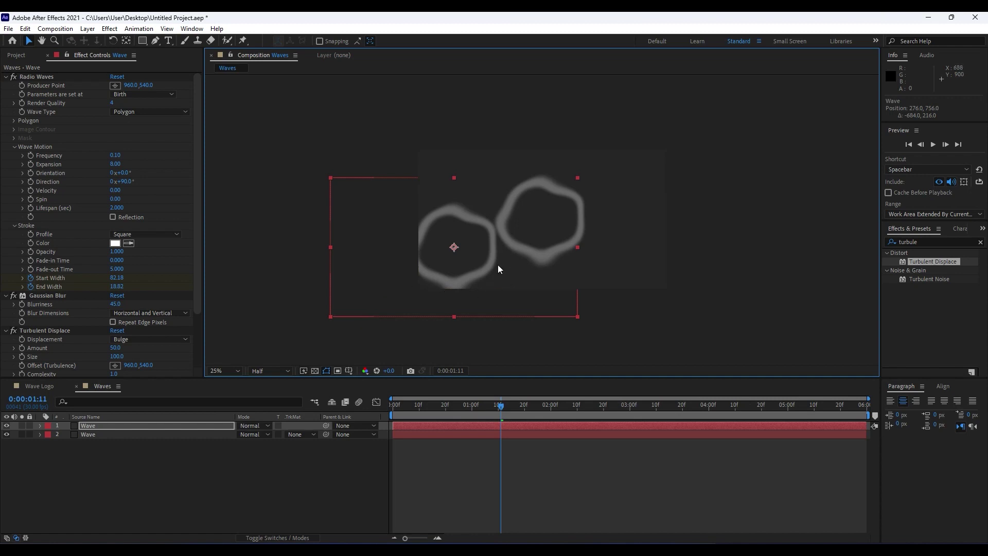
key(ctrl+d)
drag(467, 274, 658, 193)
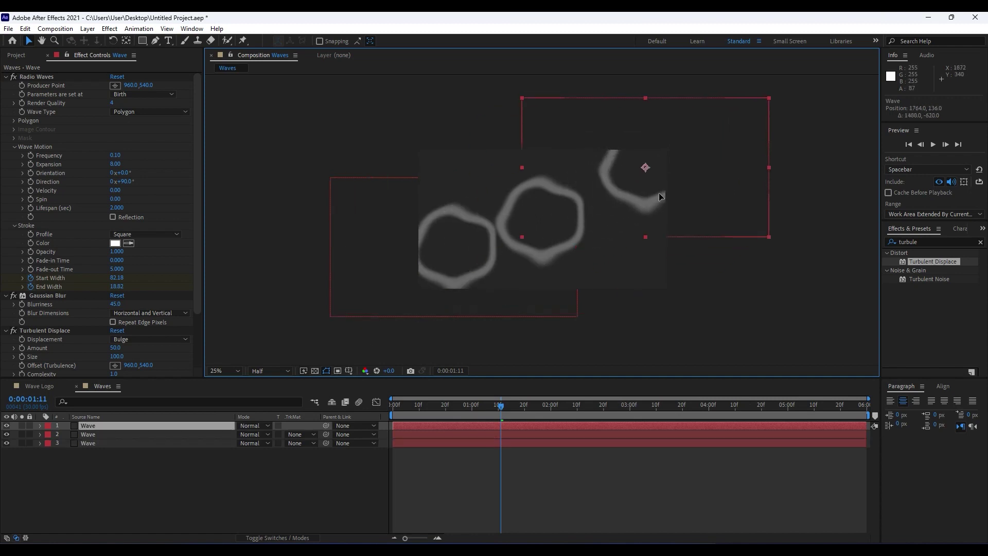
key(ctrl+d)
drag(595, 190, 384, 163)
key(ctrl+d)
drag(463, 180, 668, 321)
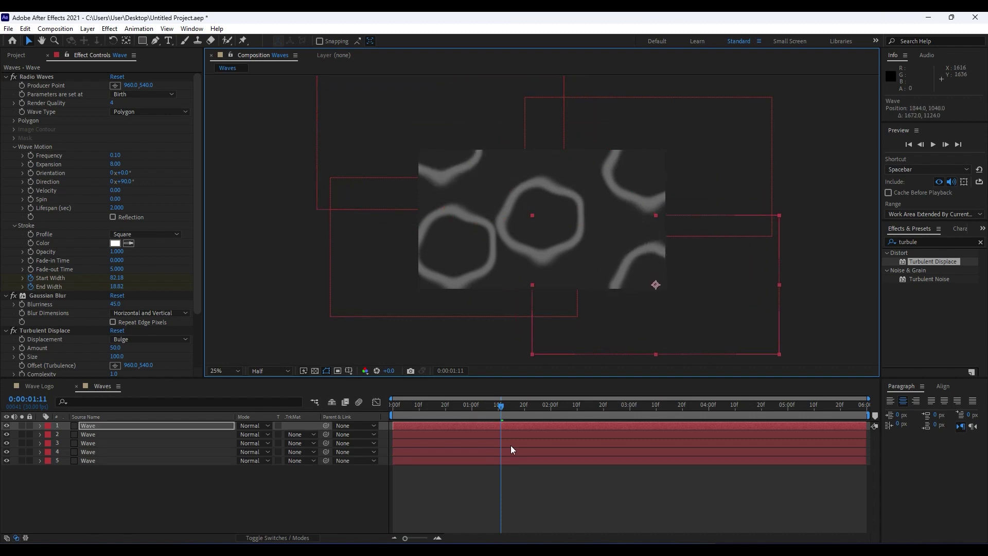
Stagger the rings' start times, fourth at 0:00:00:22, preview, and close the Waves timeline
drag(423, 436, 588, 425)
drag(461, 450, 502, 452)
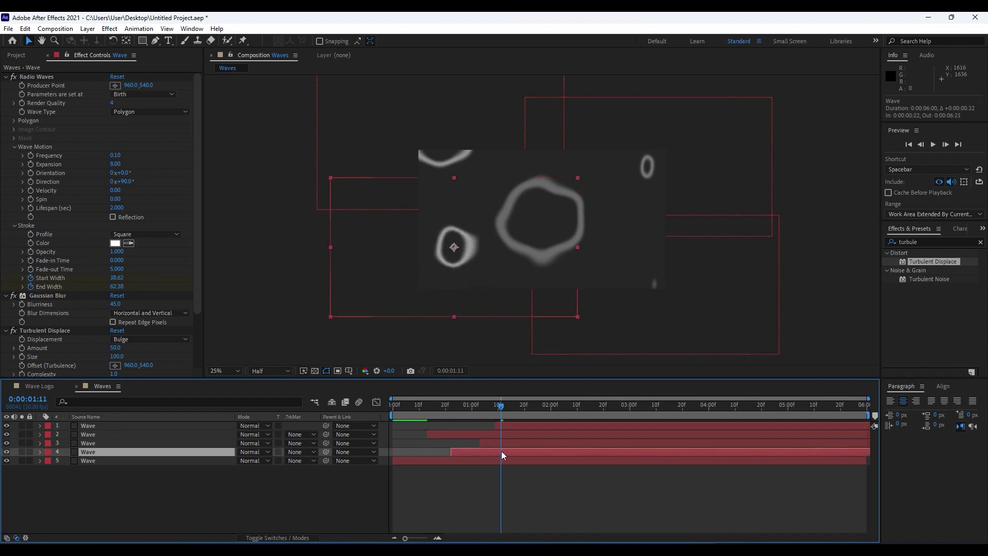
key(space)
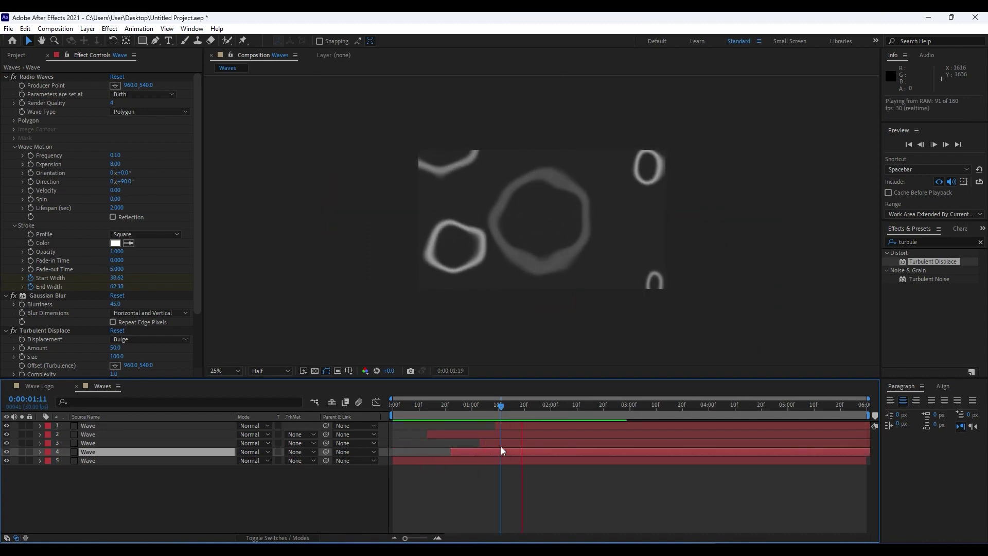
mouse_move(459, 411)
mouse_down()
mouse_move(429, 409)
mouse_move(464, 409)
mouse_up()
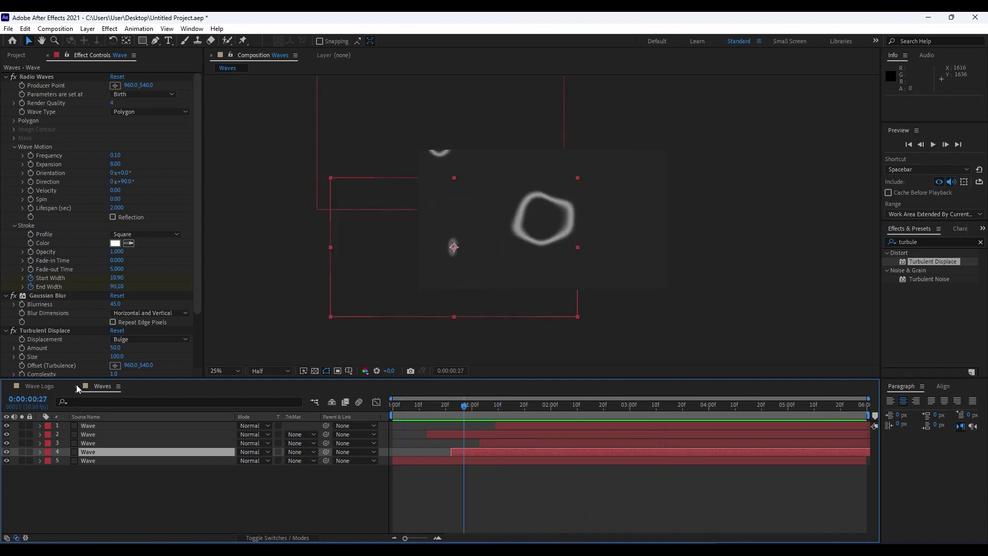
click(76, 140)
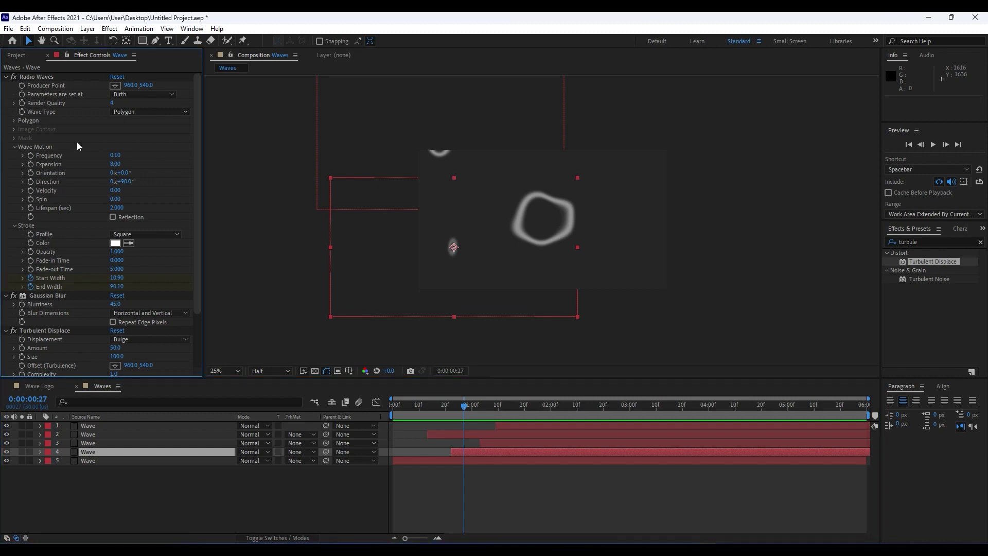
click(75, 386)
Drag the Waves comp from the Project panel above Background and scrub to check the rings
click(198, 469)
click(47, 55)
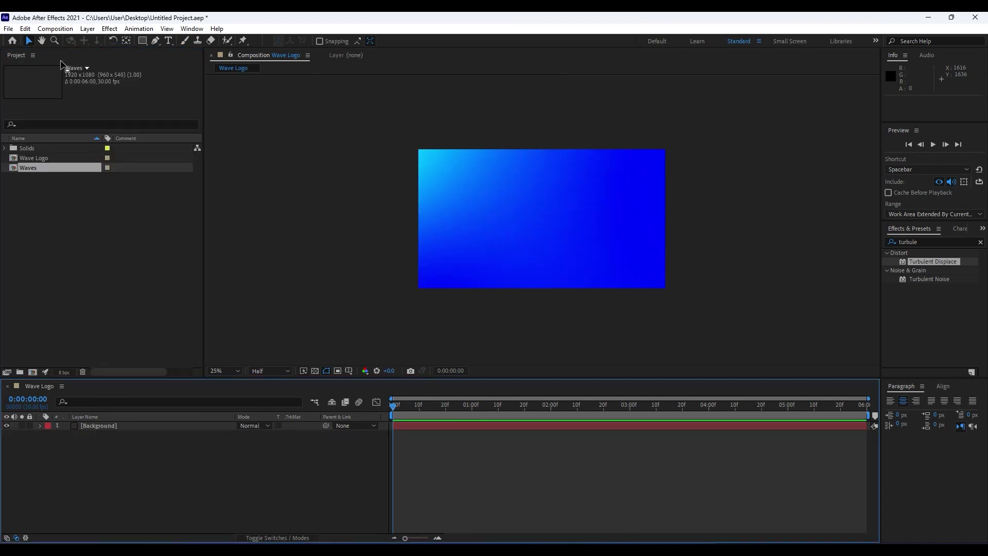
click(34, 158)
click(26, 169)
drag(25, 169, 131, 424)
drag(415, 407, 506, 406)
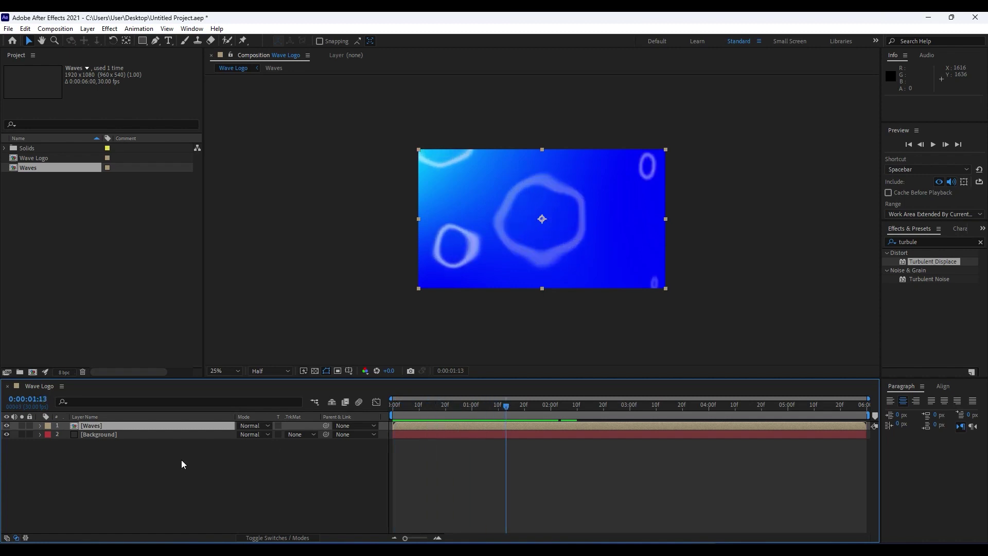
click(81, 473)
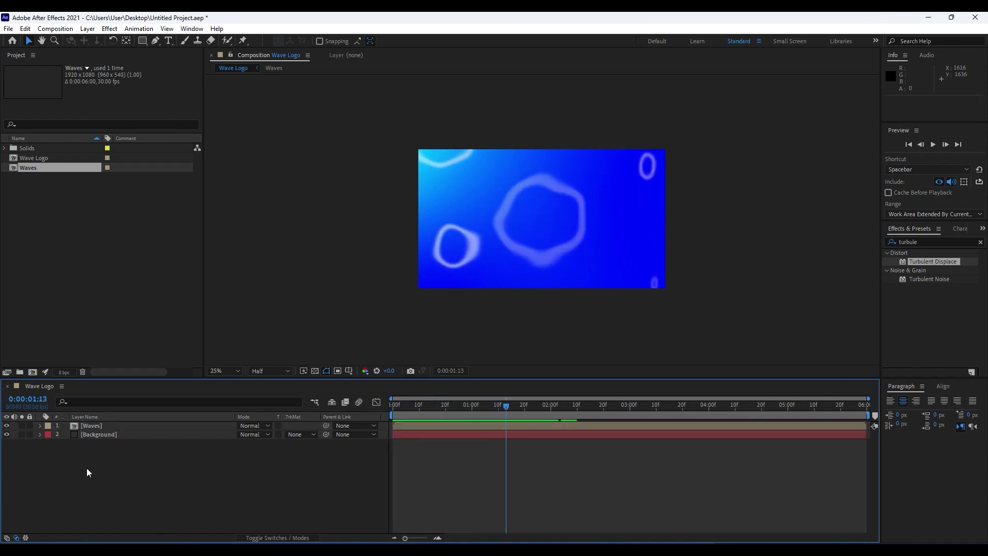
Add an adjustment layer renamed 'Caustics' above Waves and search the effects for 'caustic'
right_click(105, 492)
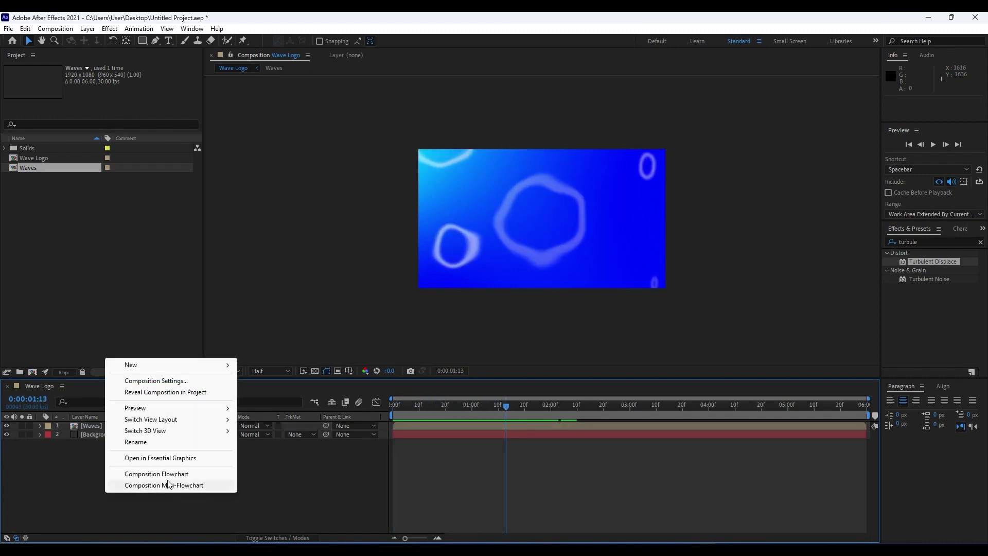
mouse_move(206, 365)
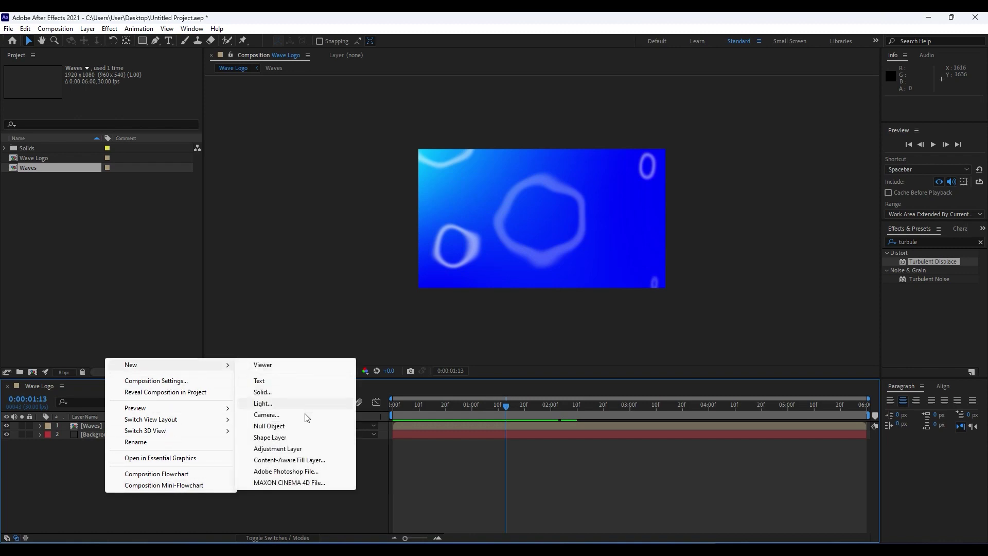
click(288, 448)
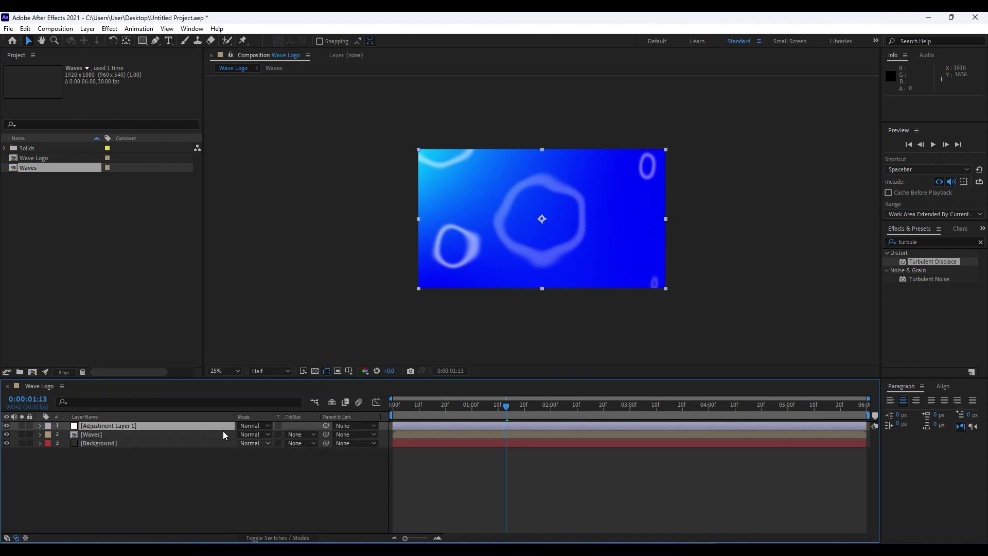
key(Return)
text(Caustics)
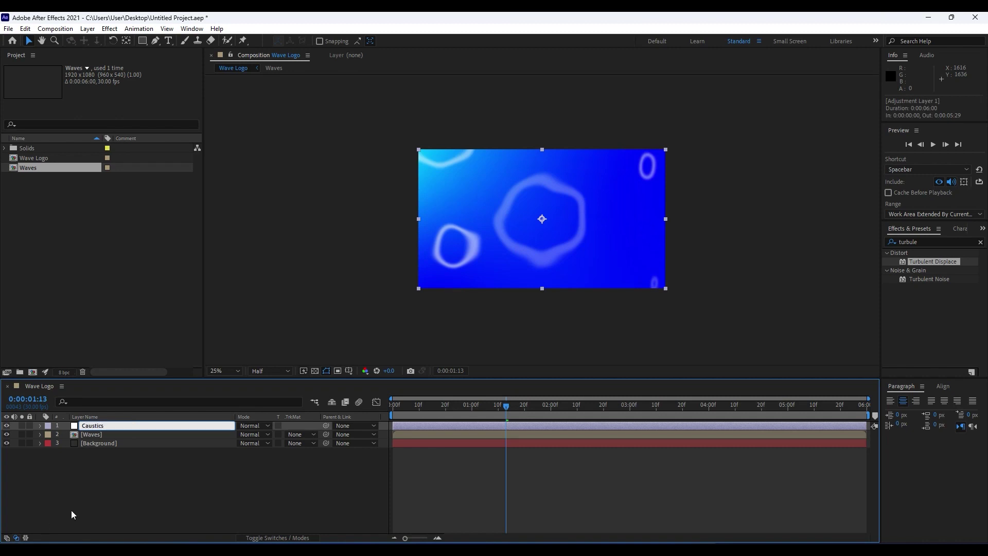
click(71, 511)
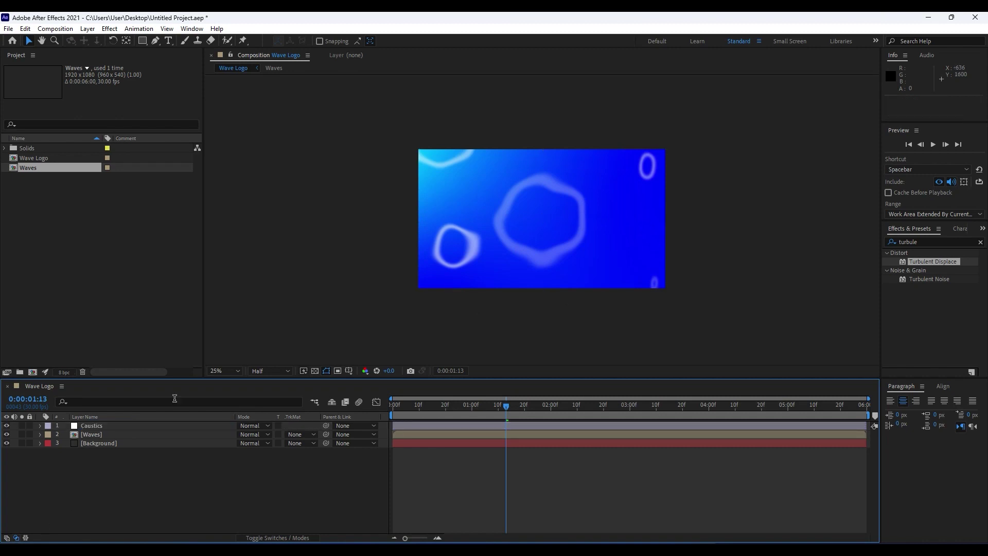
click(100, 426)
click(929, 240)
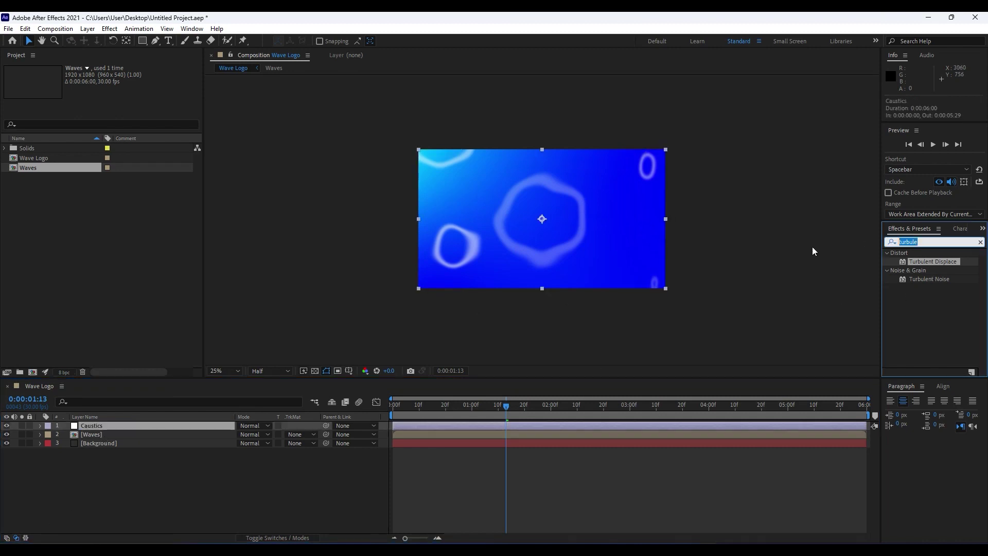
text(ca)
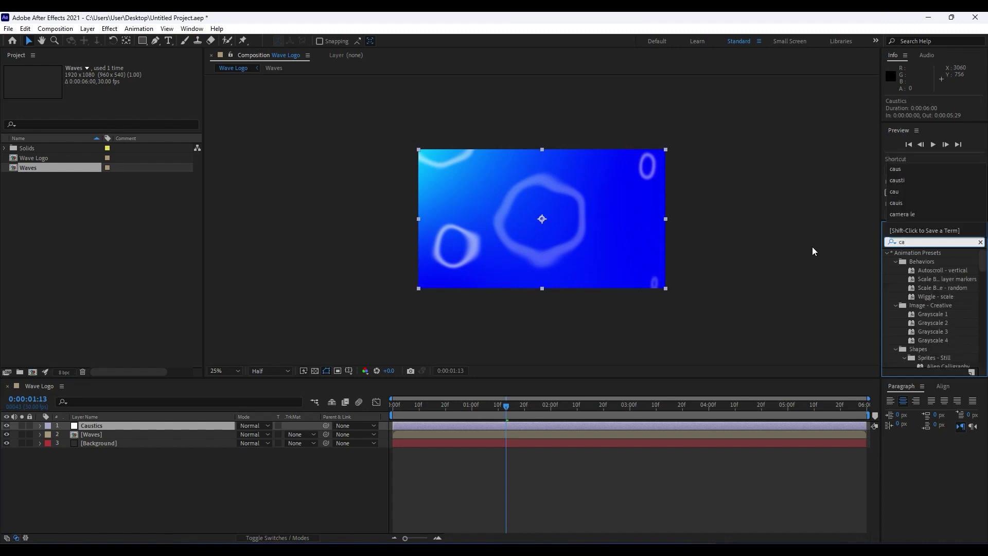
text(ustic)
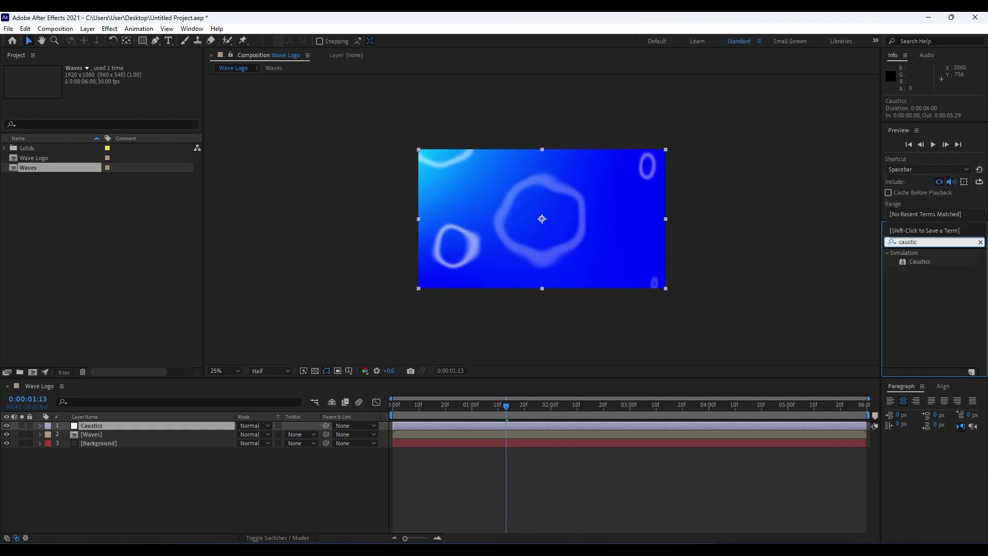
Apply Caustics to the Caustics layer with the Waves layer as the water surface
drag(919, 261, 92, 426)
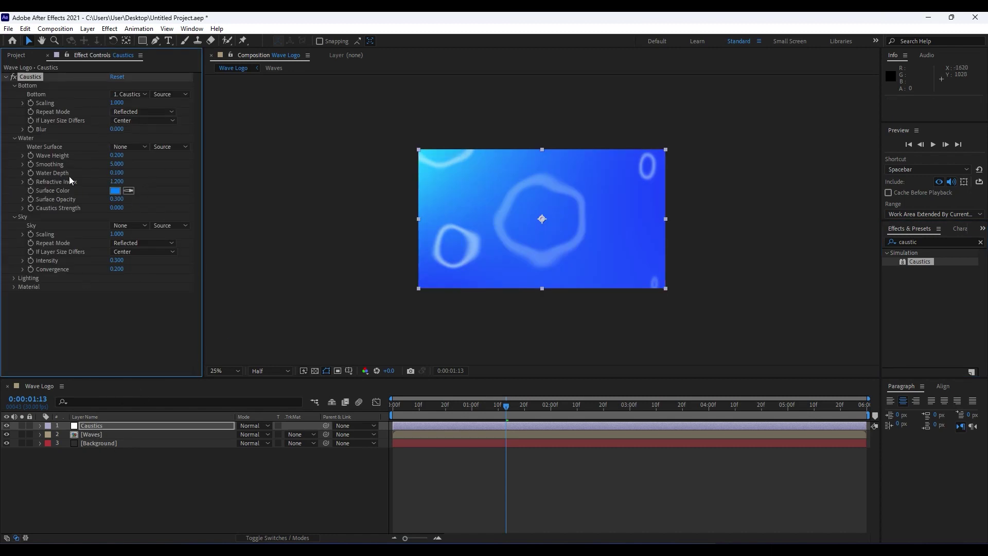
click(121, 148)
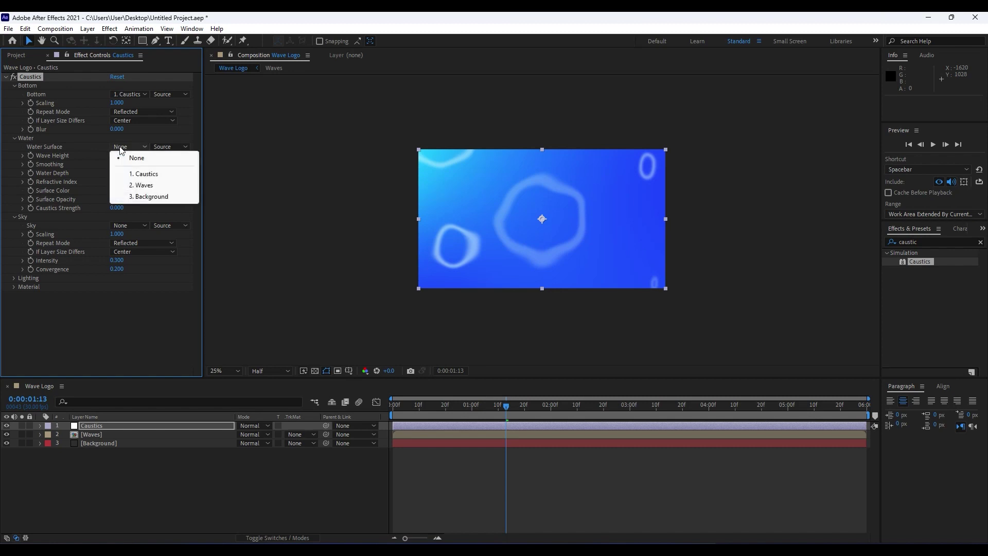
click(144, 186)
mouse_move(506, 406)
mouse_down()
mouse_move(425, 412)
mouse_move(545, 415)
mouse_move(493, 415)
mouse_up()
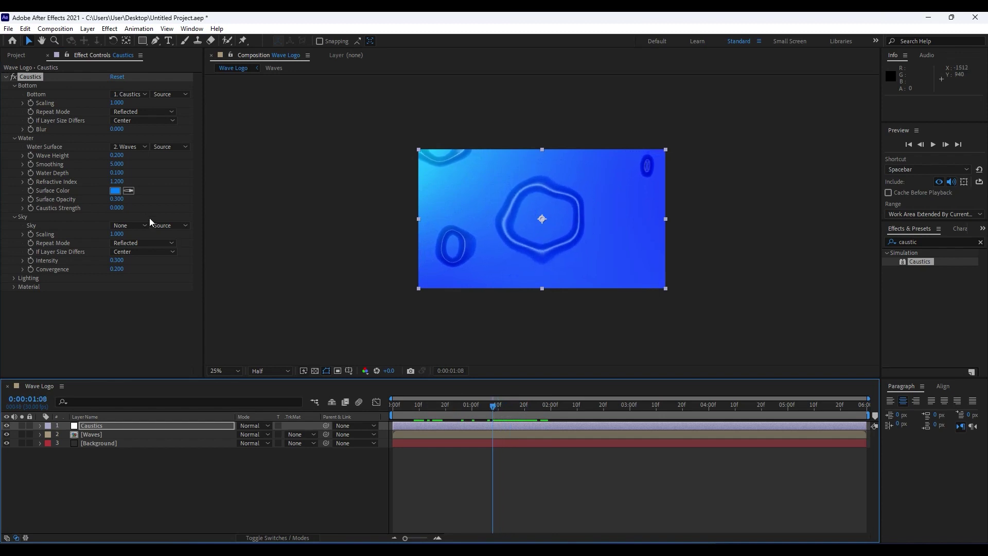
Change the Caustics surface colour to a lighter blue, 0096FF
click(115, 190)
mouse_move(364, 370)
mouse_down()
mouse_move(212, 322)
mouse_move(393, 339)
mouse_up()
drag(382, 396, 383, 413)
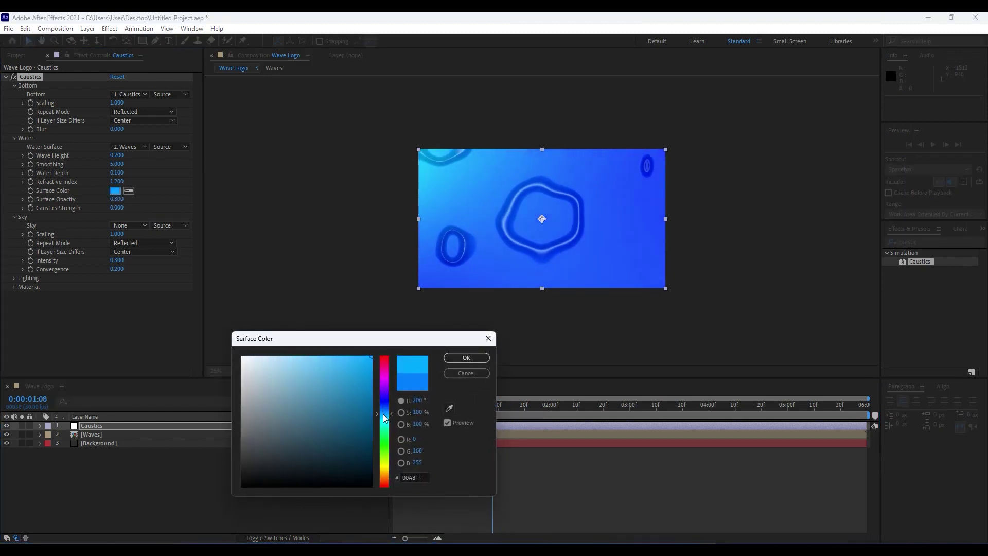
click(465, 359)
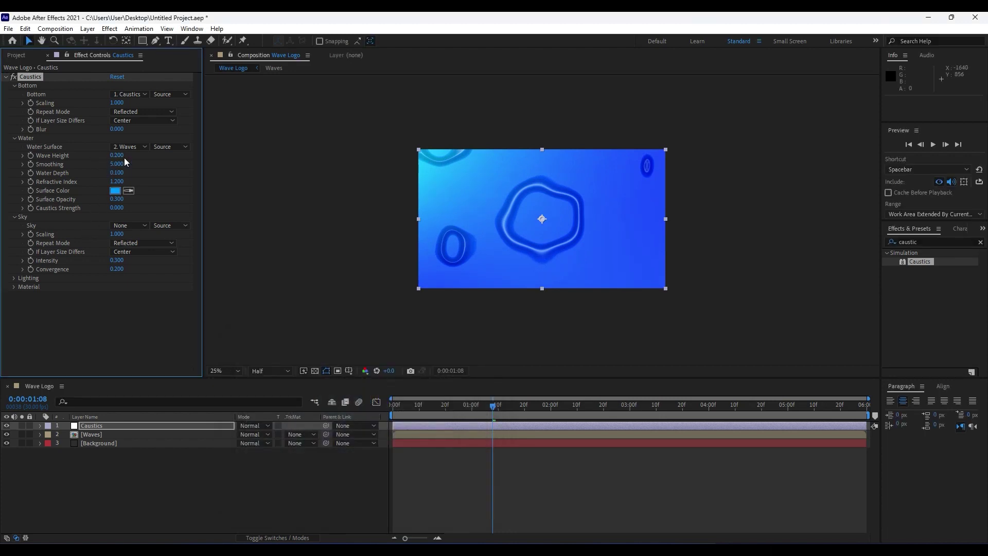
Raise the caustics wave height and water depth, then preview the result
mouse_move(117, 155)
mouse_down()
mouse_move(145, 161)
mouse_move(120, 168)
mouse_up()
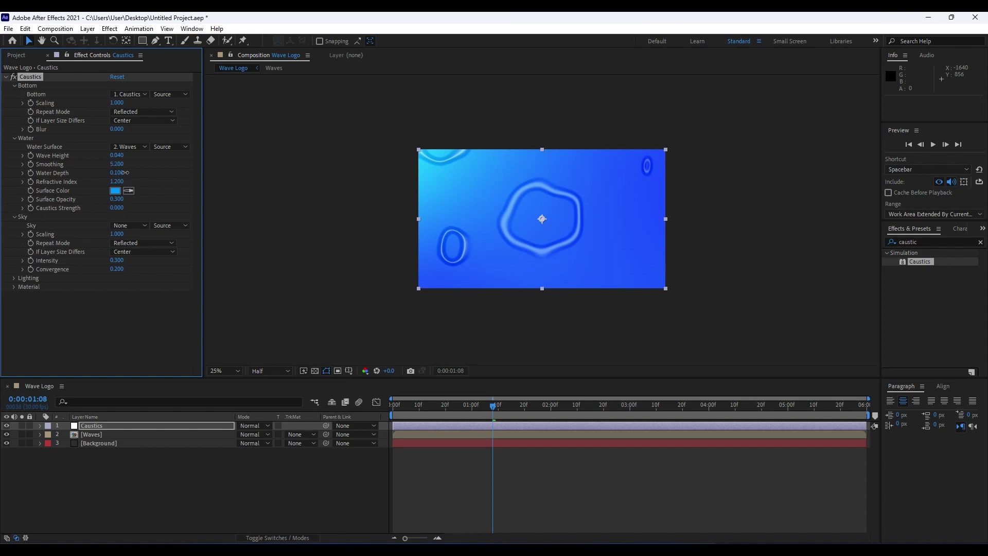
drag(108, 173, 160, 186)
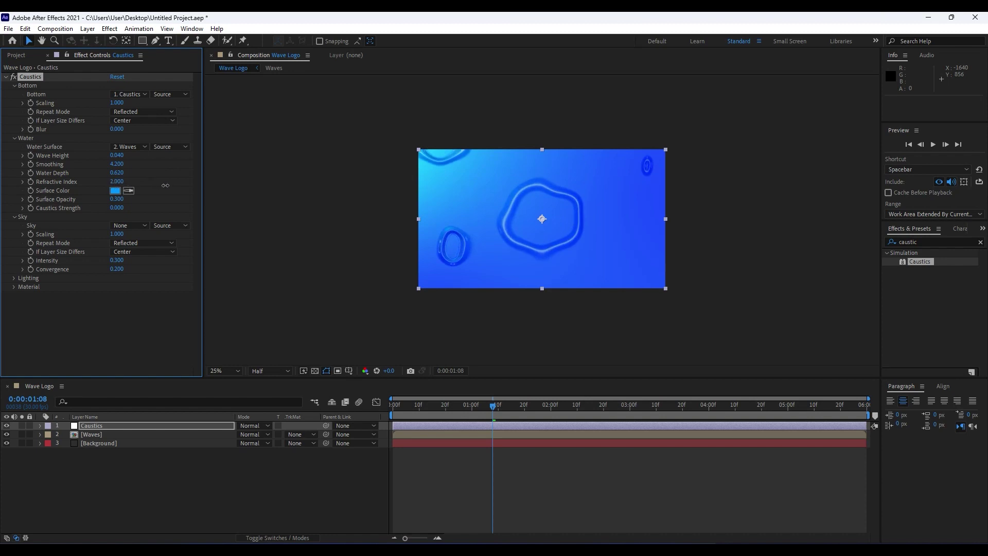
drag(117, 160, 132, 168)
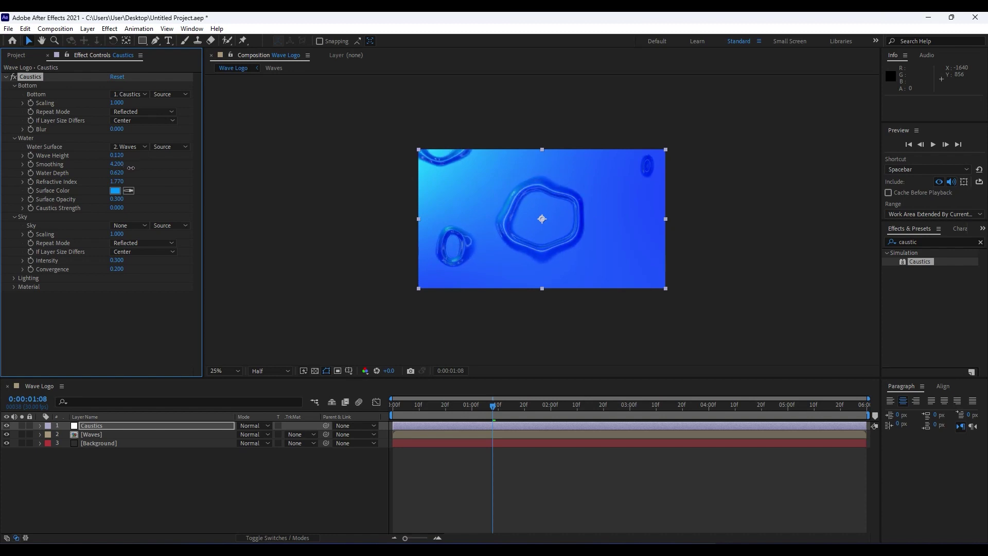
click(130, 325)
key(space)
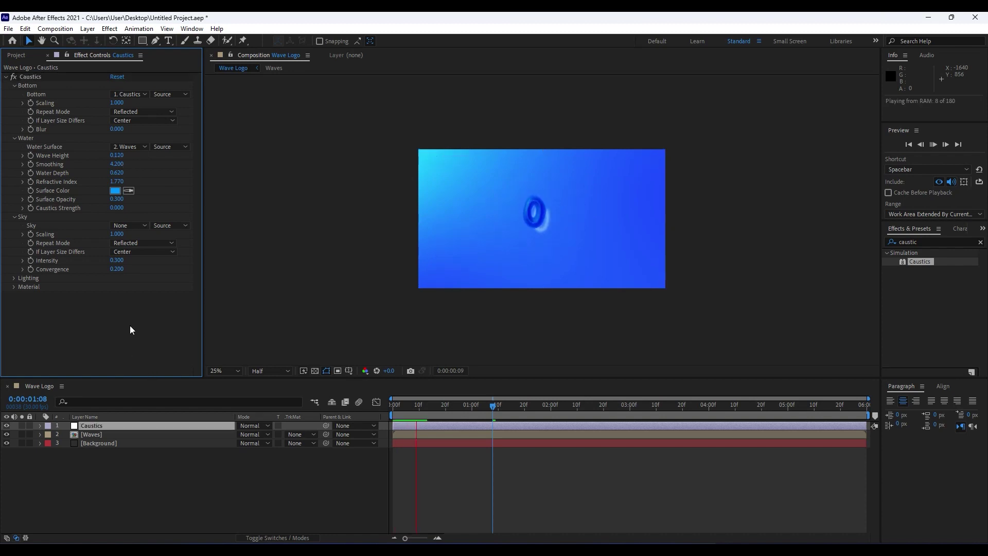
click(453, 408)
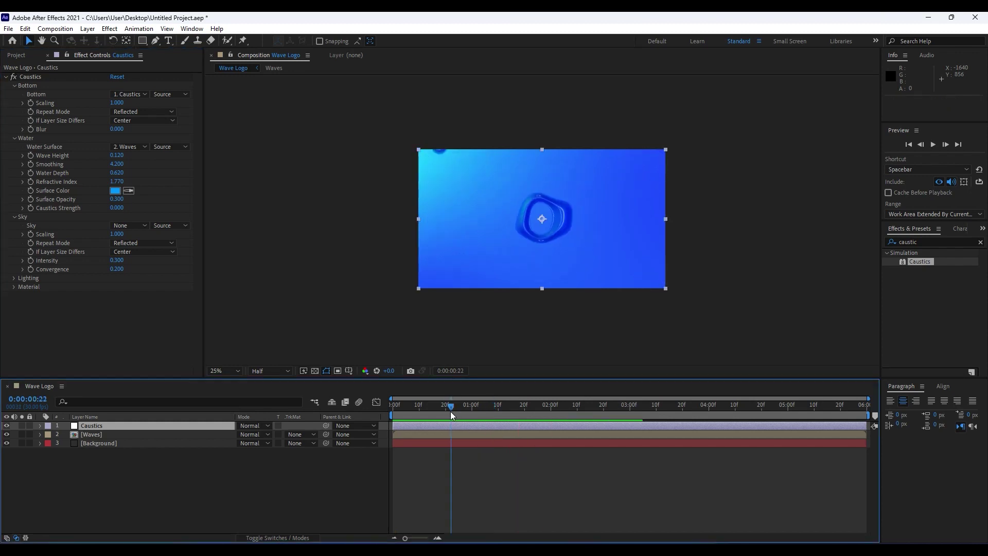
Lower the refractive index to 1.240 and the water depth to 0.150
drag(116, 183, 88, 180)
drag(453, 408, 556, 408)
drag(120, 176, 76, 176)
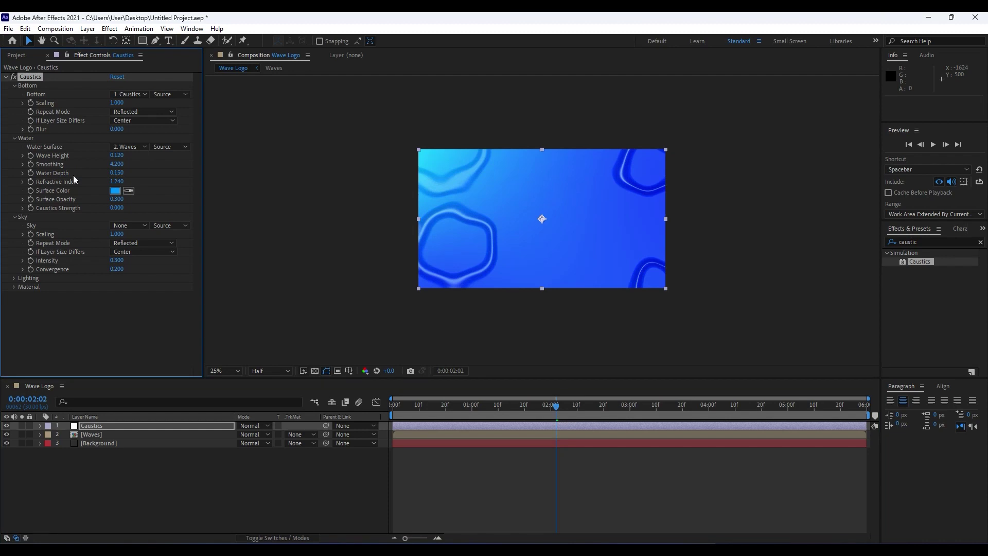
click(406, 451)
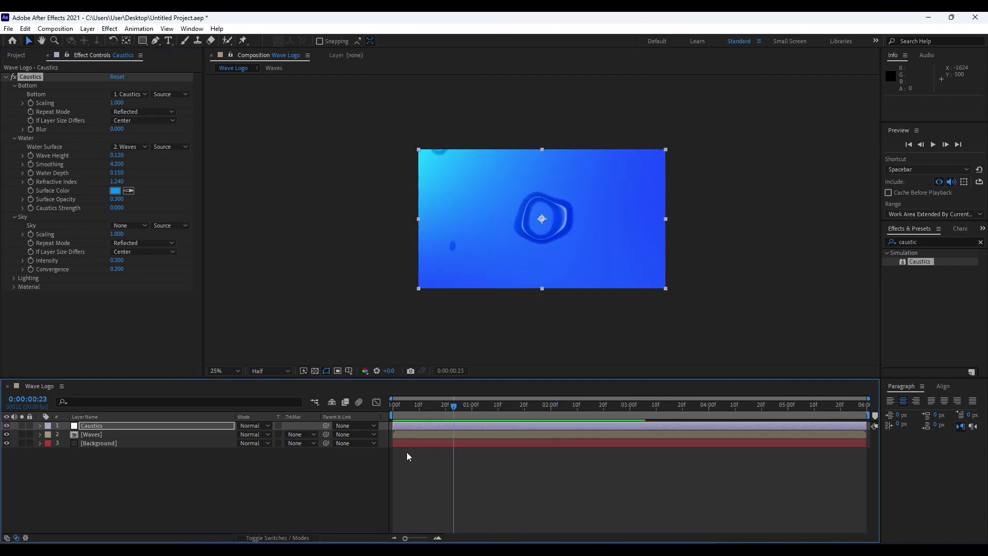
Set the Caustics layer's blend mode to Overlay
click(246, 427)
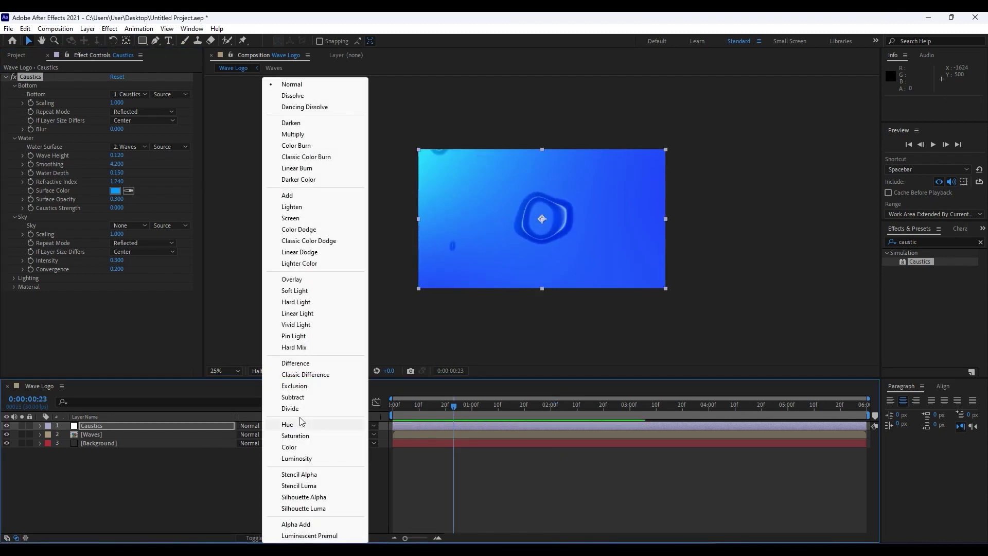
click(292, 279)
drag(436, 415, 504, 405)
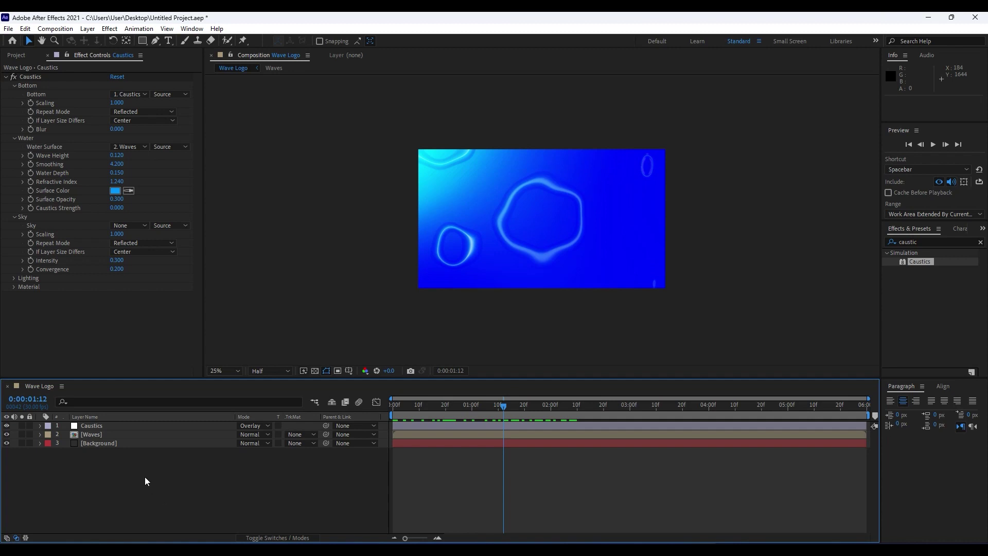
Add an adjustment layer named Drizzle and search the effects for 'drizzle'
right_click(159, 492)
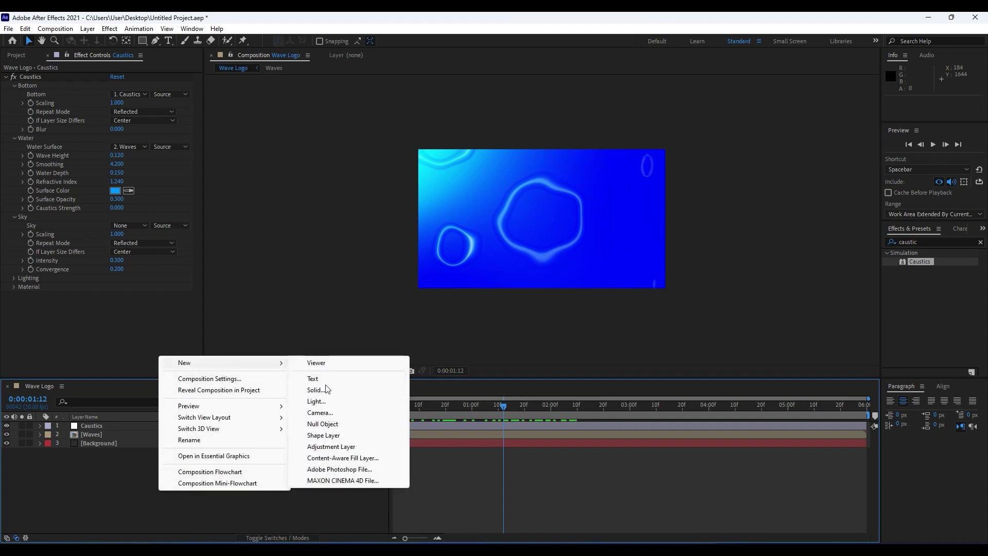
click(334, 446)
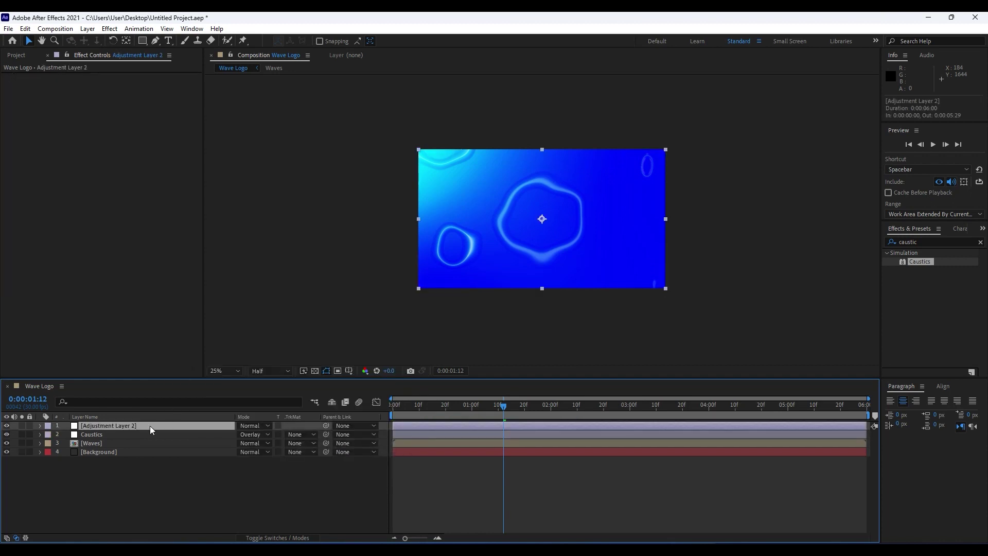
key(Return)
text(Dri)
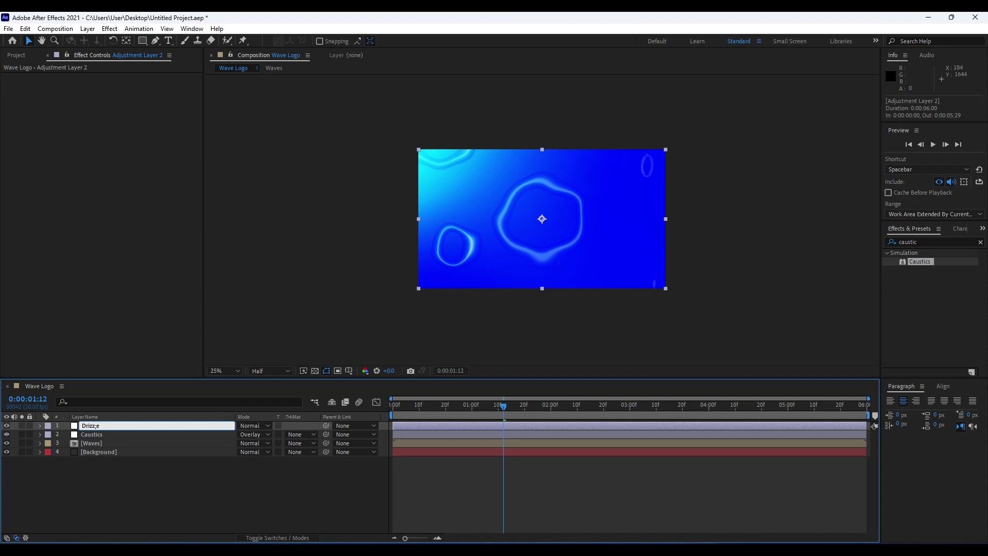
text(zzle)
key(Return)
click(97, 427)
click(937, 242)
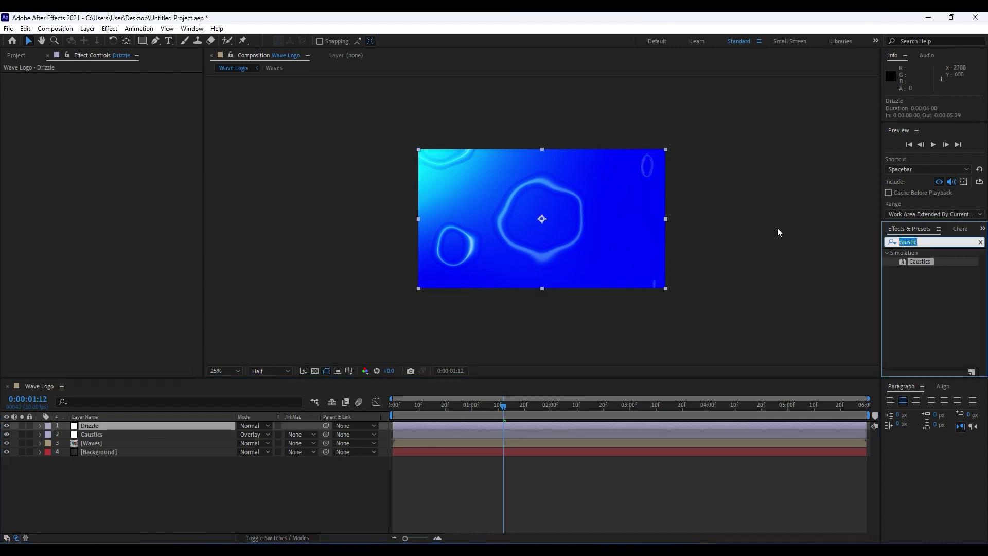
text(drizzle)
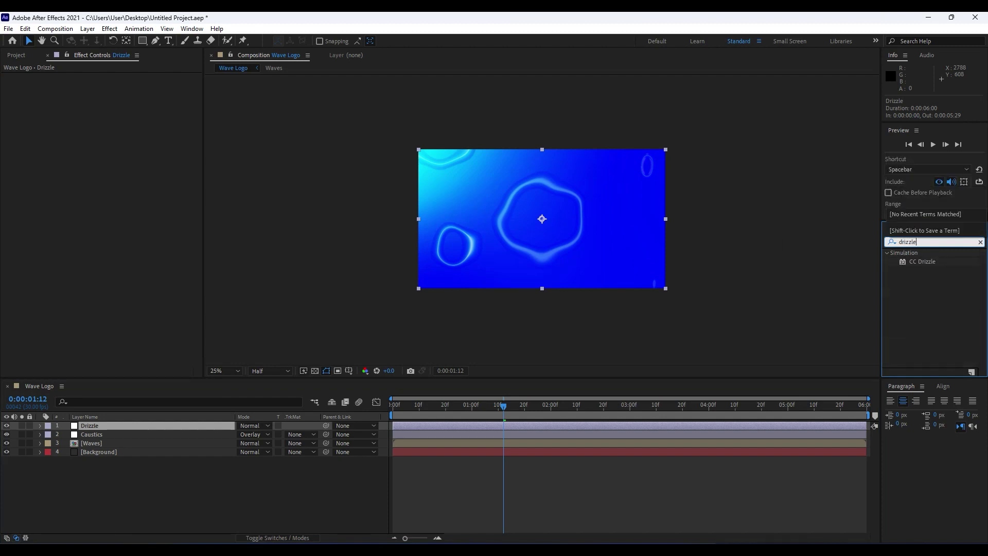
Apply CC Drizzle to the Drizzle layer with a Drip Rate of 20
drag(926, 263, 91, 428)
key(period)
key(period)
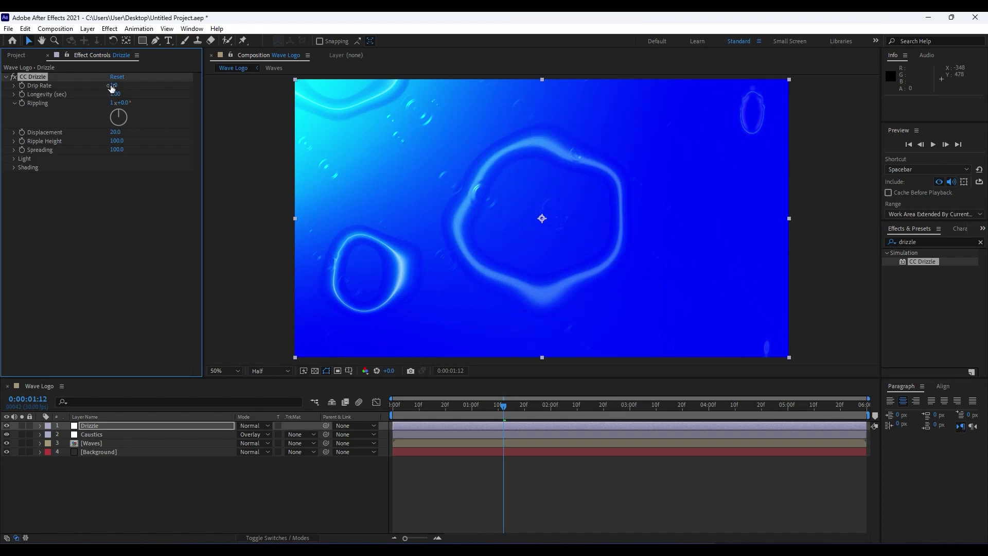
click(113, 86)
text(20)
key(Return)
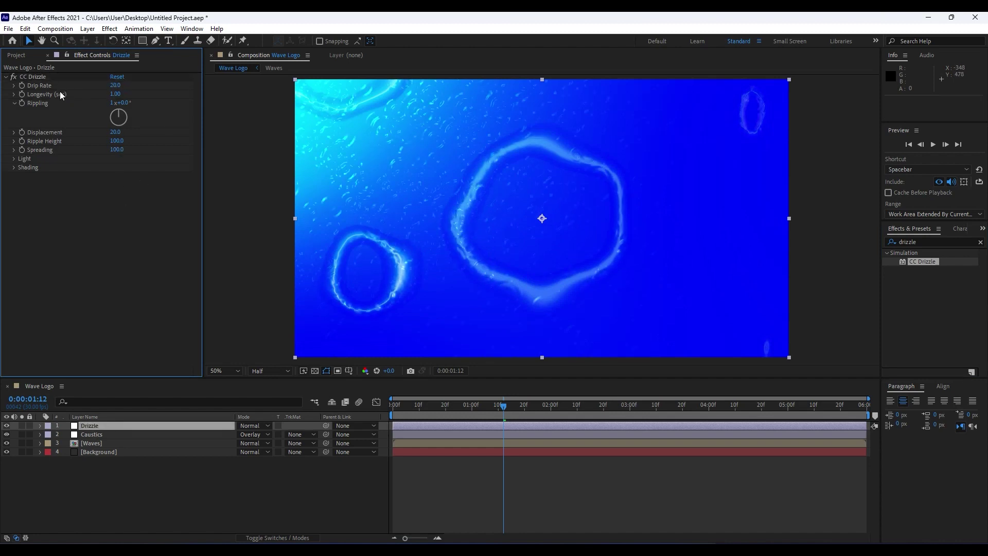
Set the CC Drizzle Longevity to 8.00
drag(114, 96, 510, 133)
click(114, 93)
text(8)
click(99, 191)
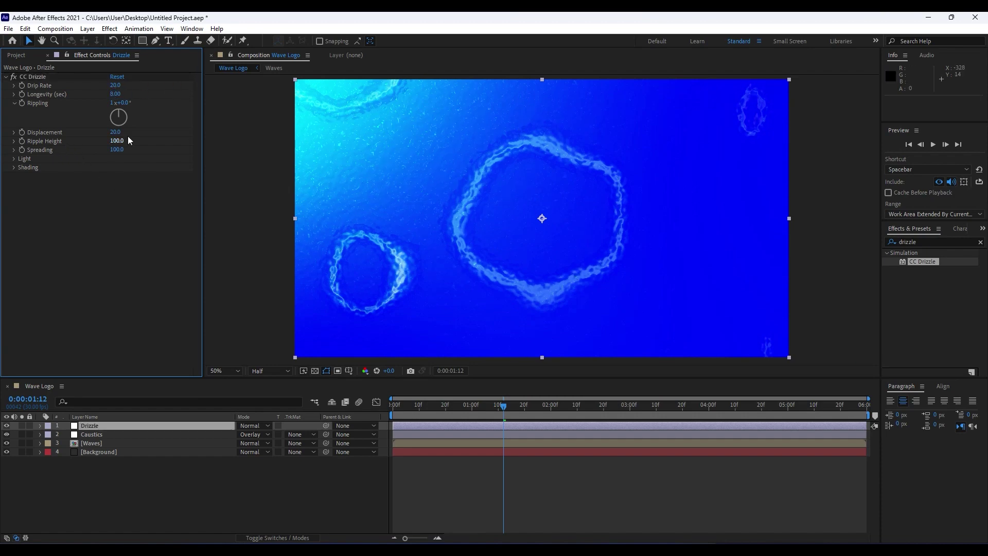
Set CC Drizzle Displacement to 50 and preview the rain ripples
drag(117, 133, 153, 148)
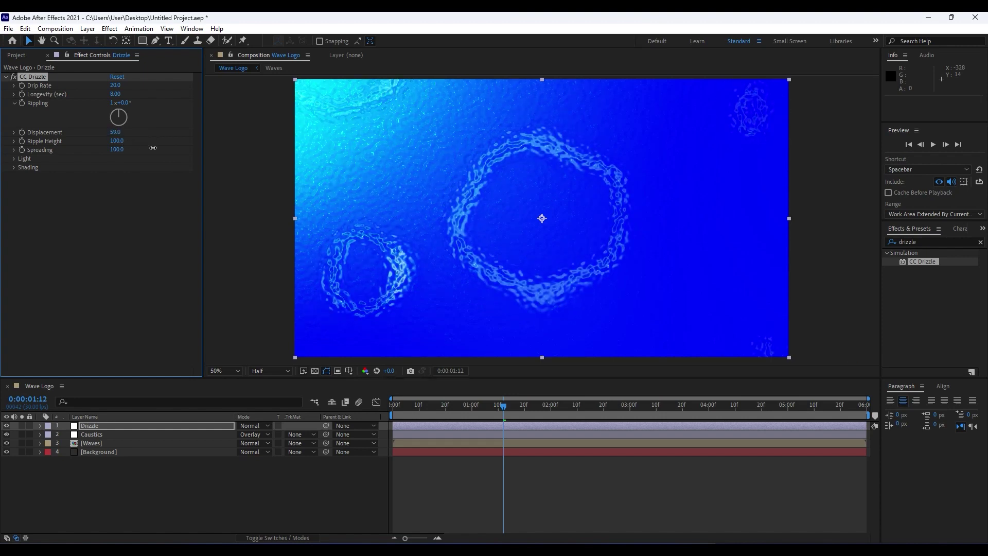
click(118, 133)
text(50)
key(Return)
click(273, 489)
key(space)
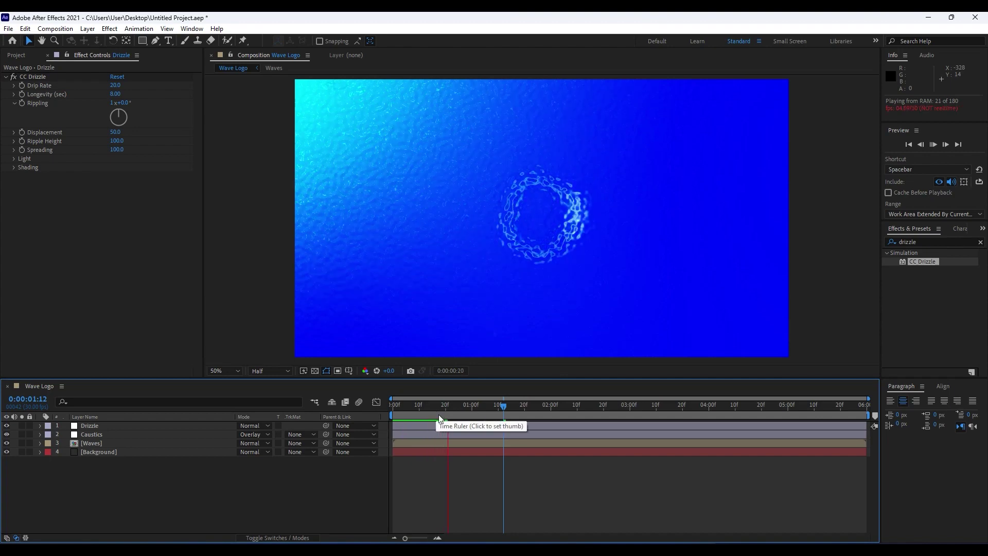
drag(525, 412, 565, 411)
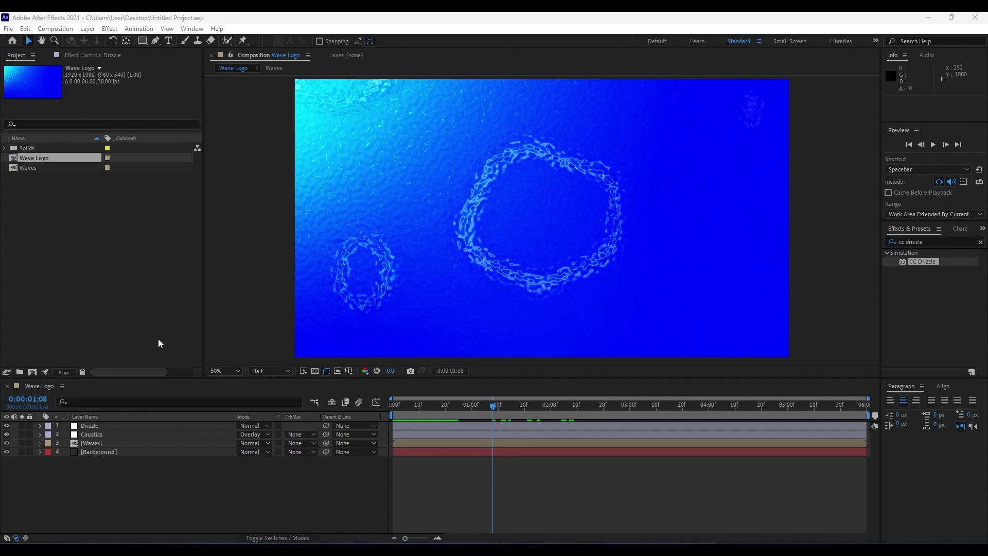
Place the Logo solid from the Solids folder beneath the Caustics layer
click(5, 148)
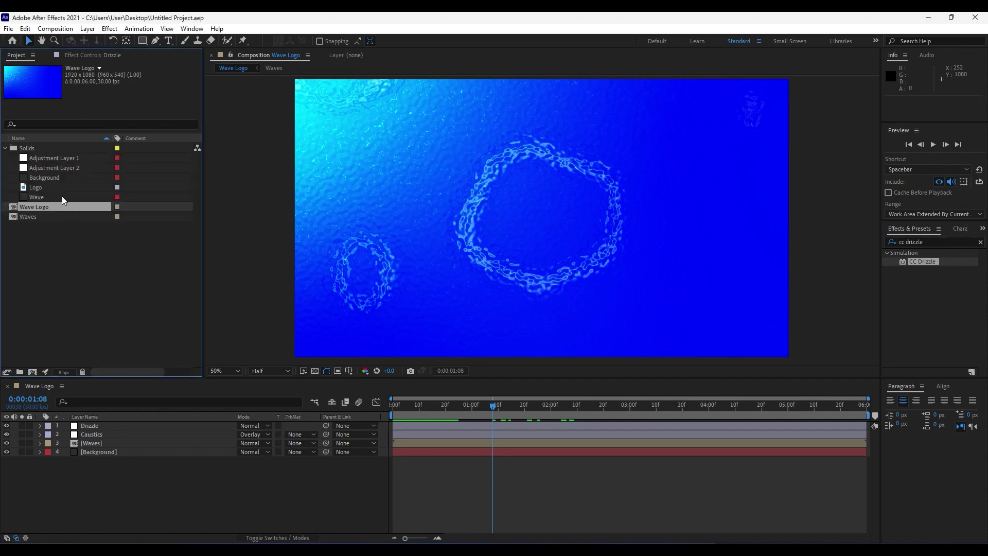
drag(35, 191, 126, 441)
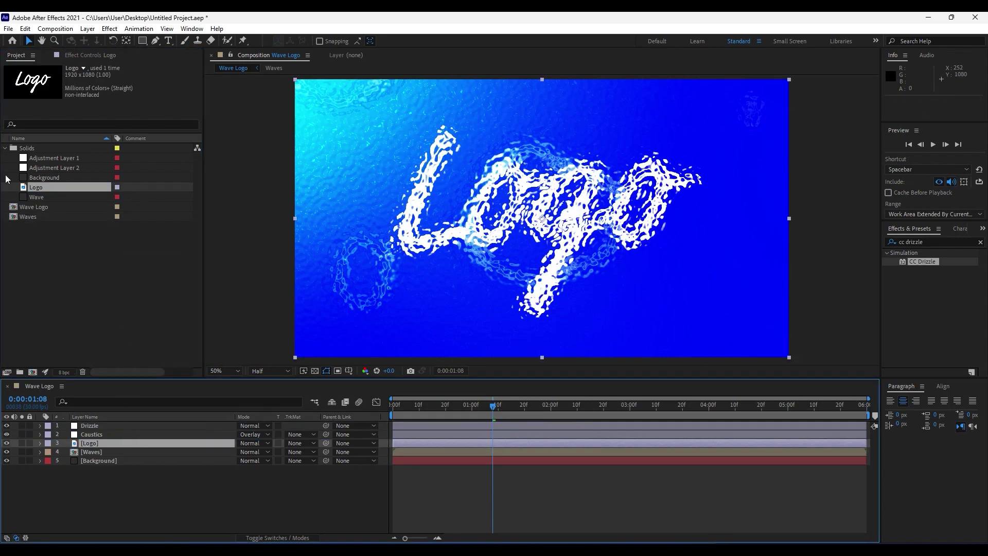
click(6, 148)
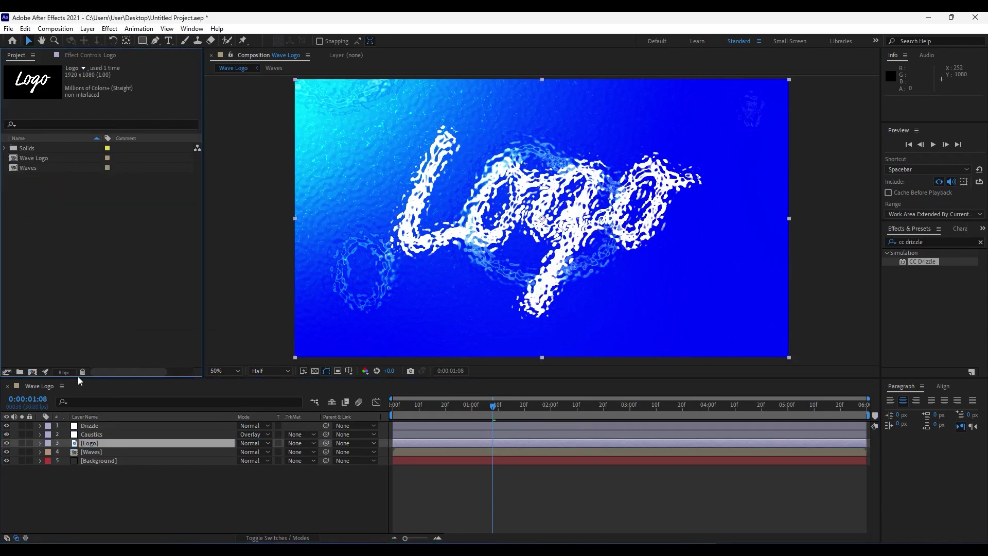
Shrink the Logo layer to 45% scale
click(100, 441)
key(s)
drag(254, 456, 250, 465)
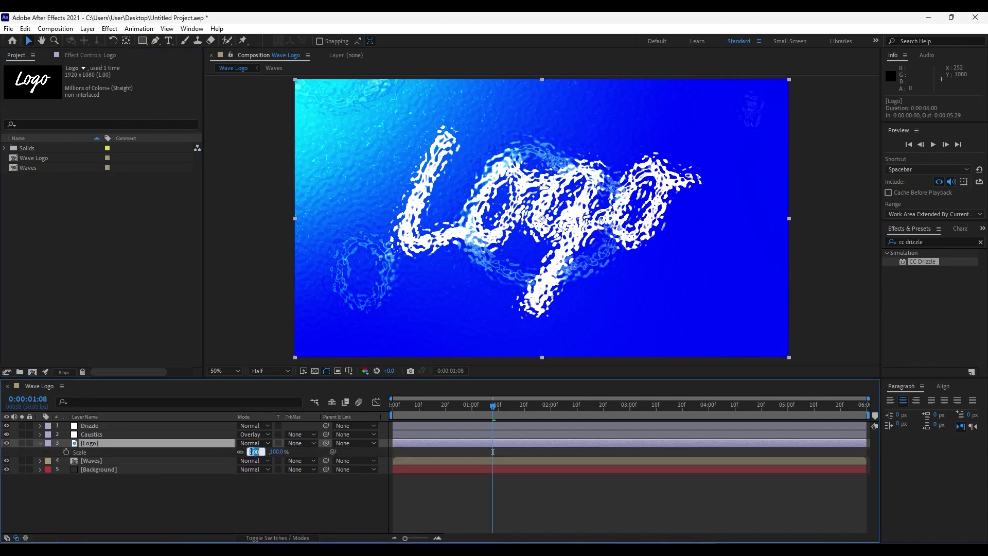
click(246, 469)
click(186, 481)
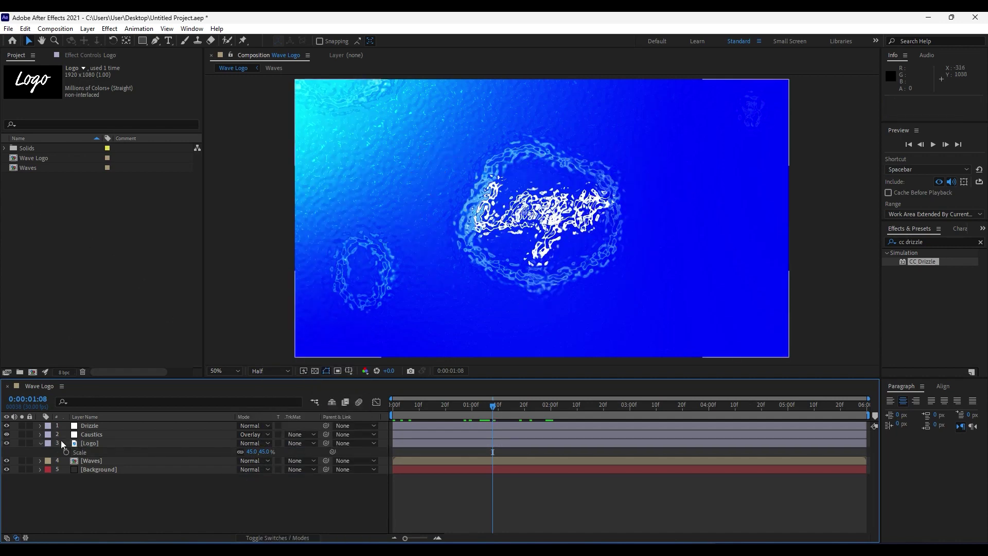
click(40, 443)
Lower the Drizzle layer's CC Drizzle Displacement to 20
click(96, 425)
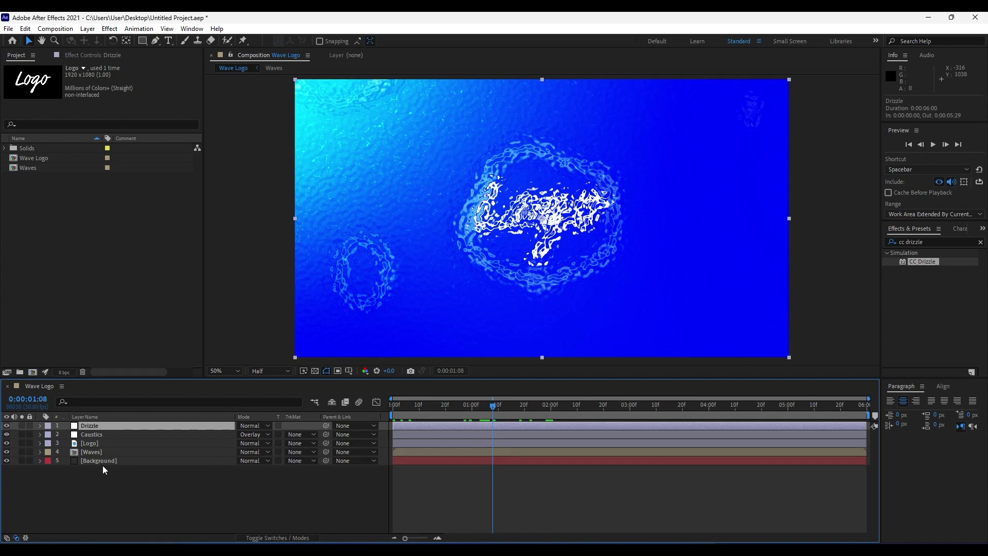
key(F3)
click(5, 77)
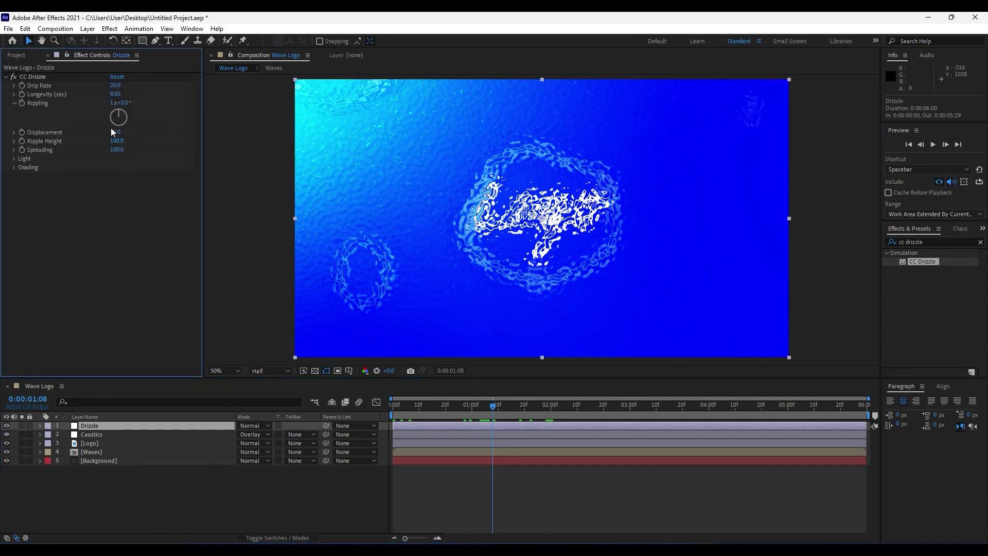
click(116, 132)
text(20)
key(Return)
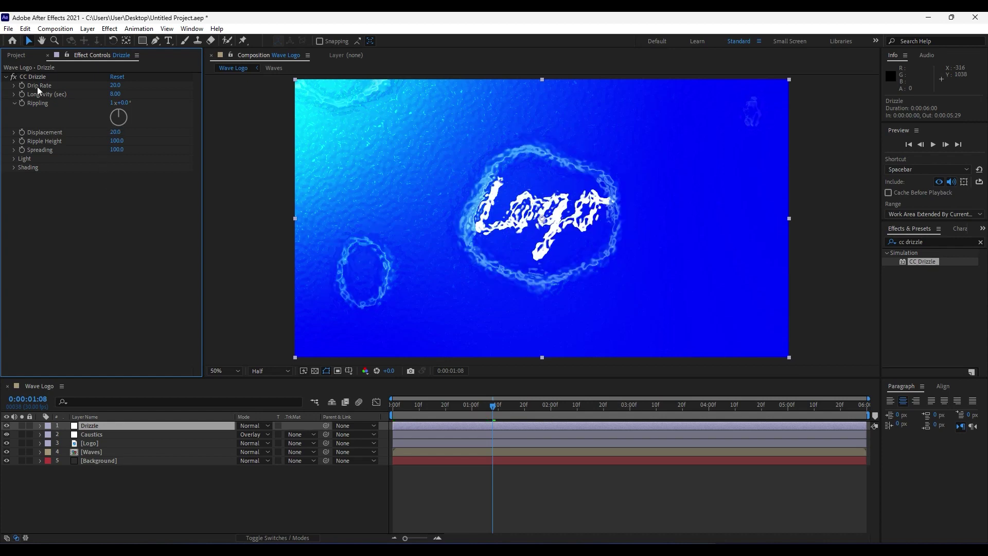
click(151, 496)
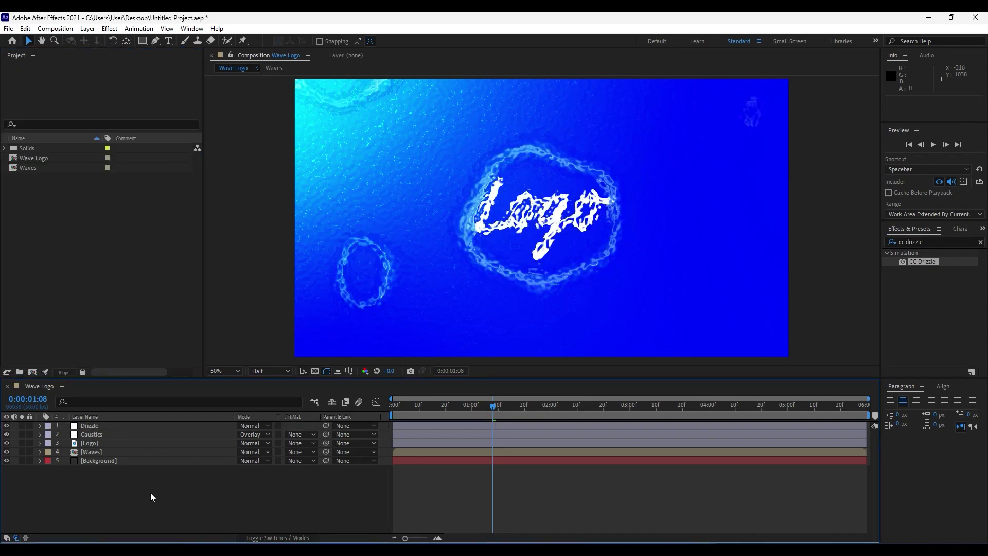
click(937, 241)
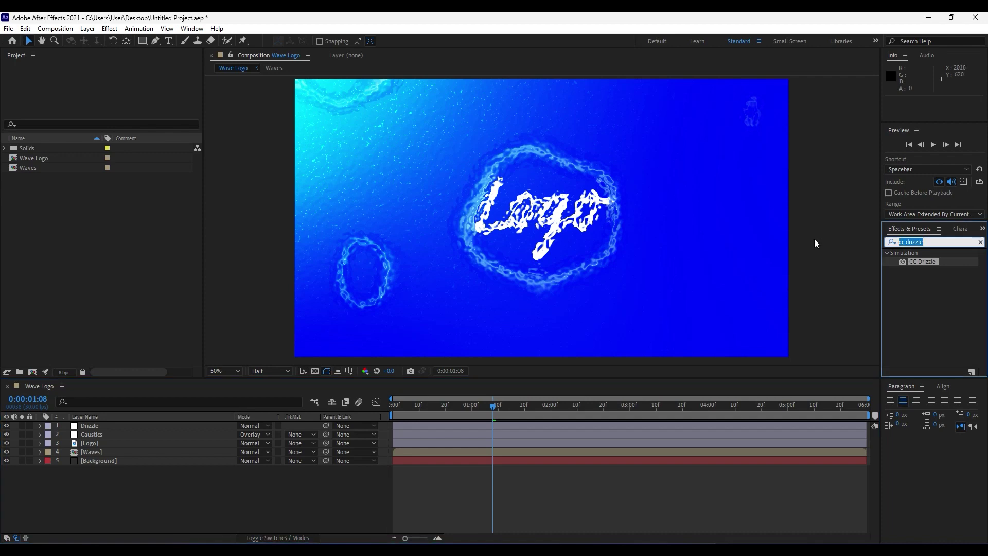
Apply a Fill effect to the Logo layer in cyan 00D8FF
text(fill)
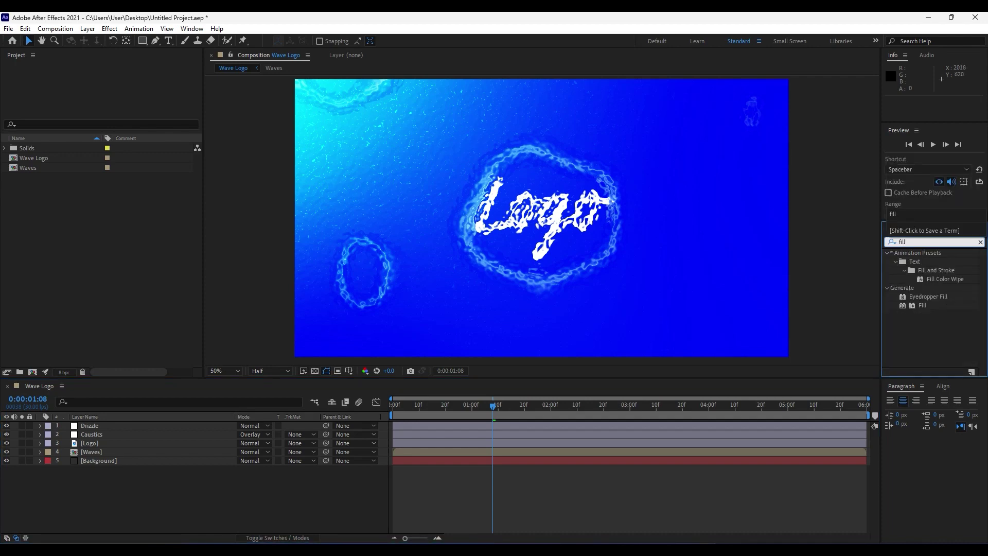
drag(921, 305, 89, 442)
click(115, 102)
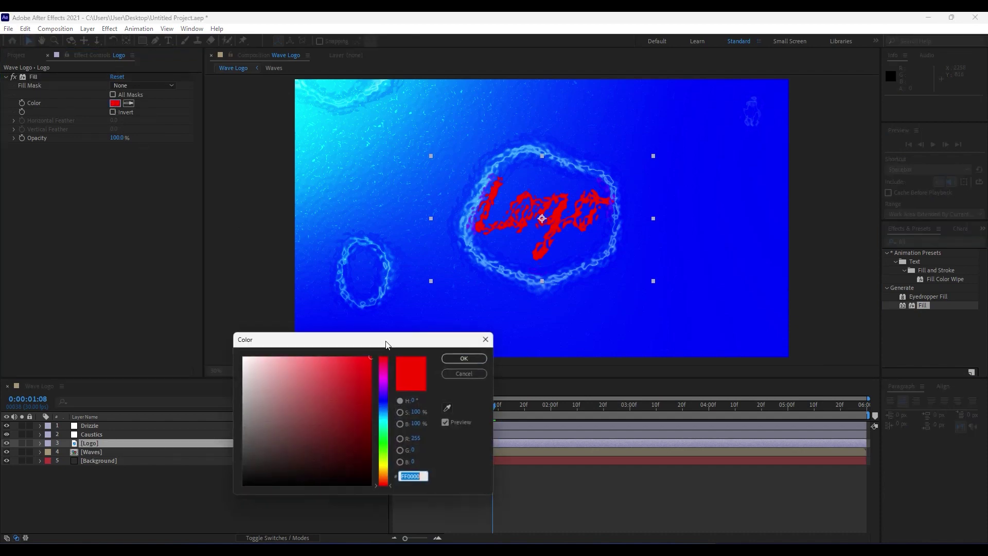
click(385, 409)
mouse_move(386, 409)
mouse_down()
mouse_move(385, 431)
mouse_move(387, 417)
mouse_up()
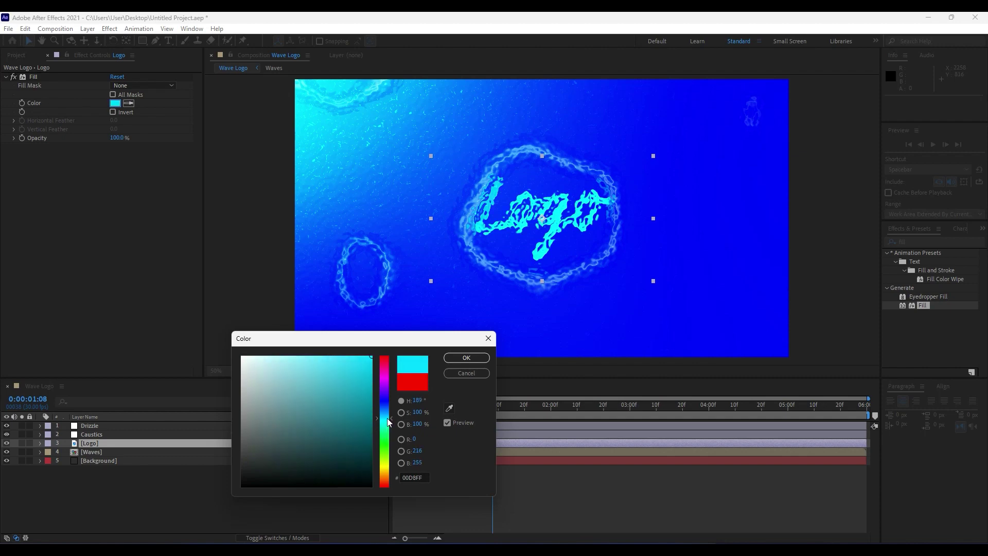
click(471, 362)
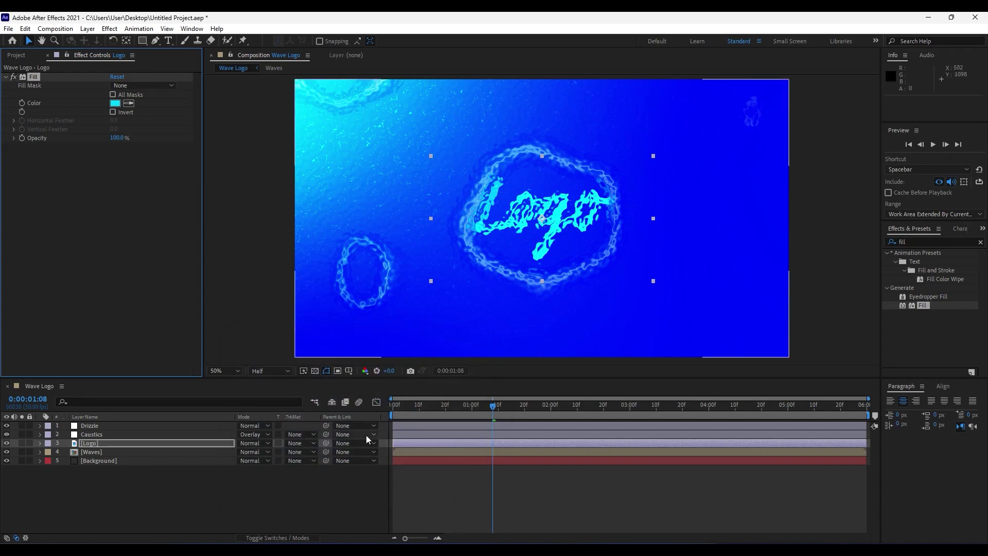
click(47, 55)
Set a 45% Scale keyframe on the Logo layer at 0:00:02:00
click(118, 492)
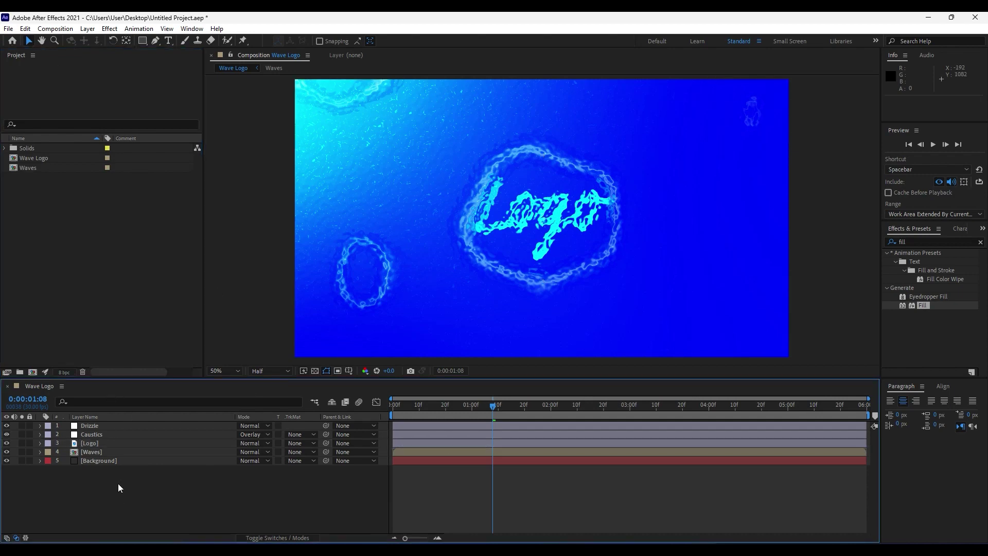
click(96, 449)
click(119, 442)
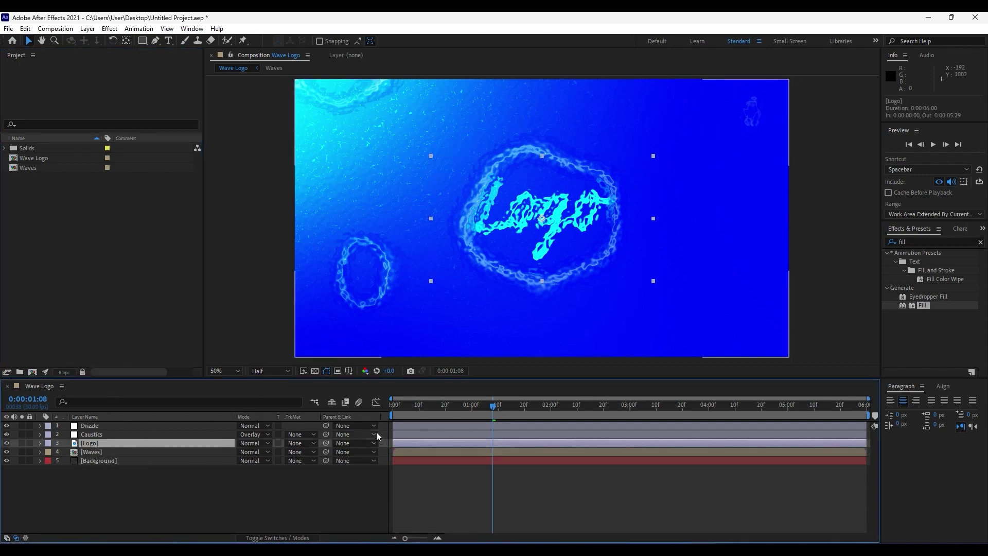
mouse_move(482, 410)
mouse_down()
mouse_move(450, 409)
mouse_move(484, 409)
mouse_up()
key(s)
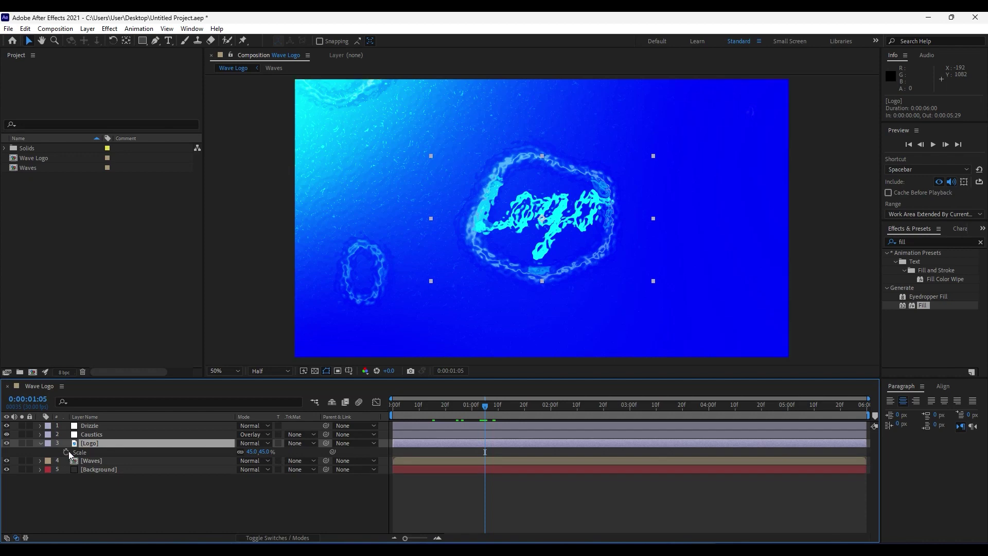
drag(495, 415, 551, 410)
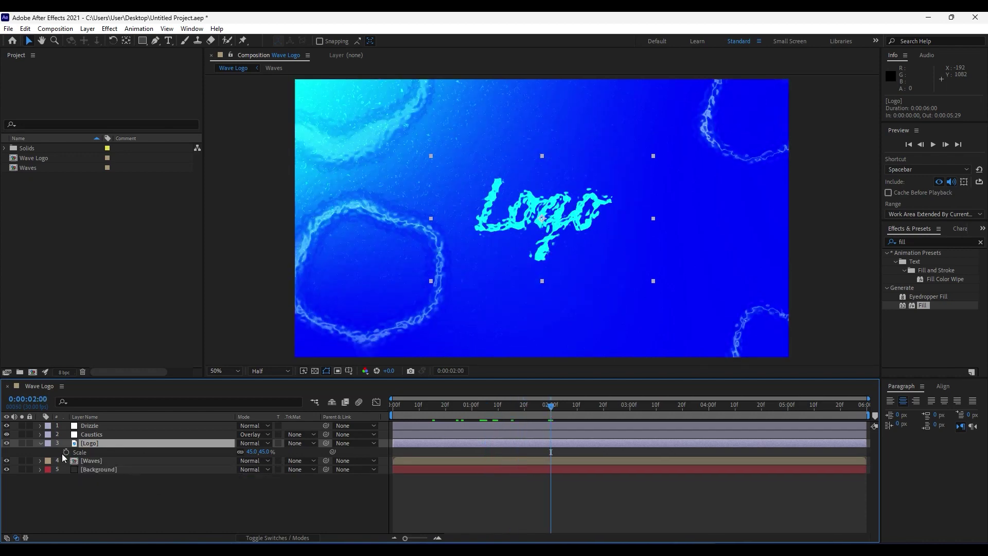
click(66, 452)
Set the Logo's Scale to 0% on the first frame and preview the scale-up
drag(446, 398, 347, 404)
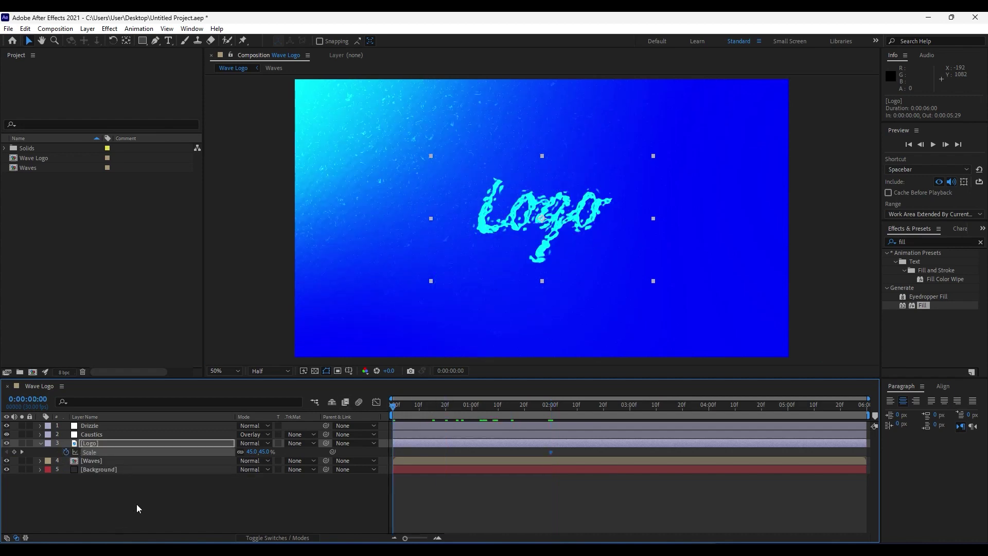
click(252, 452)
text(0)
key(Return)
key(space)
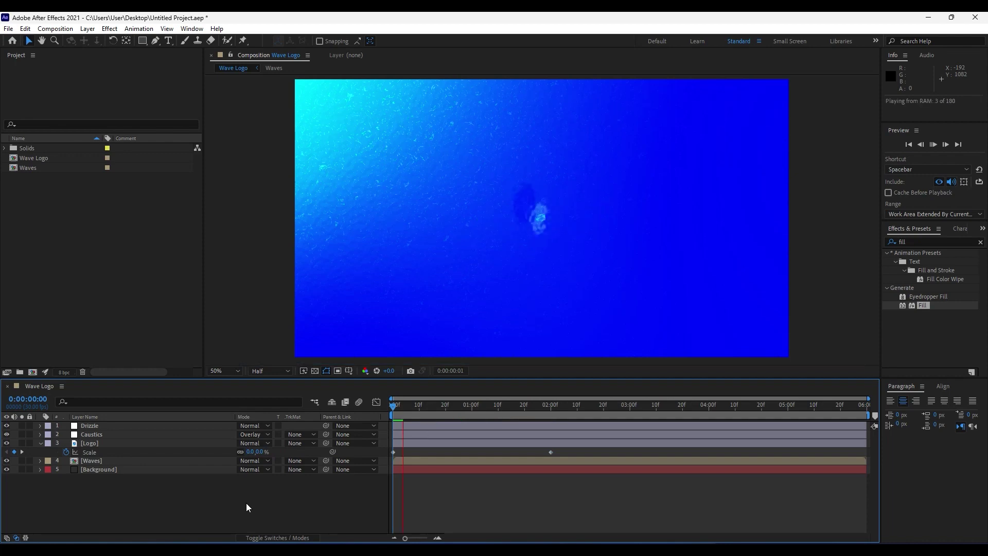
click(504, 409)
key(space)
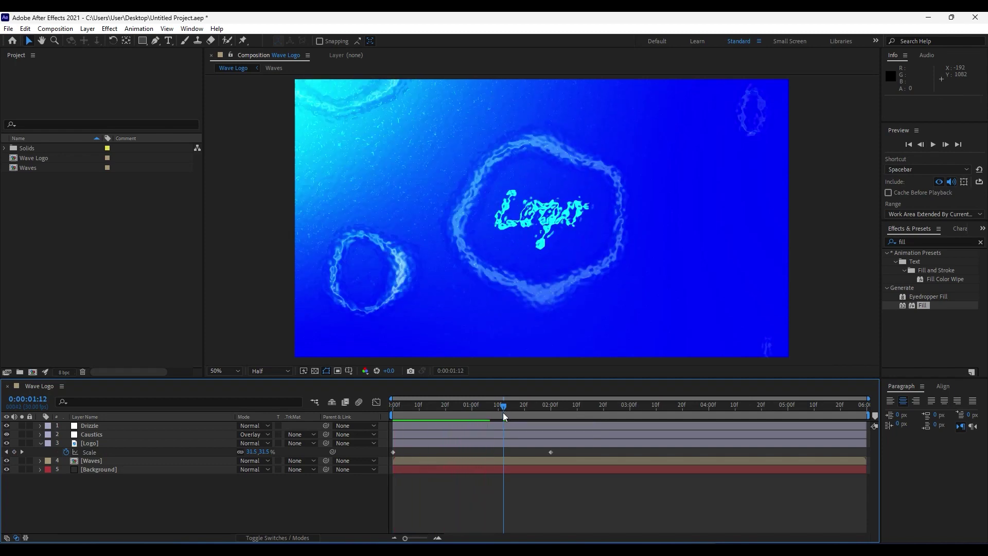
Apply CC Radial Fast Blur to Logo, centring it above the logo at 128.3, -56.8
click(504, 409)
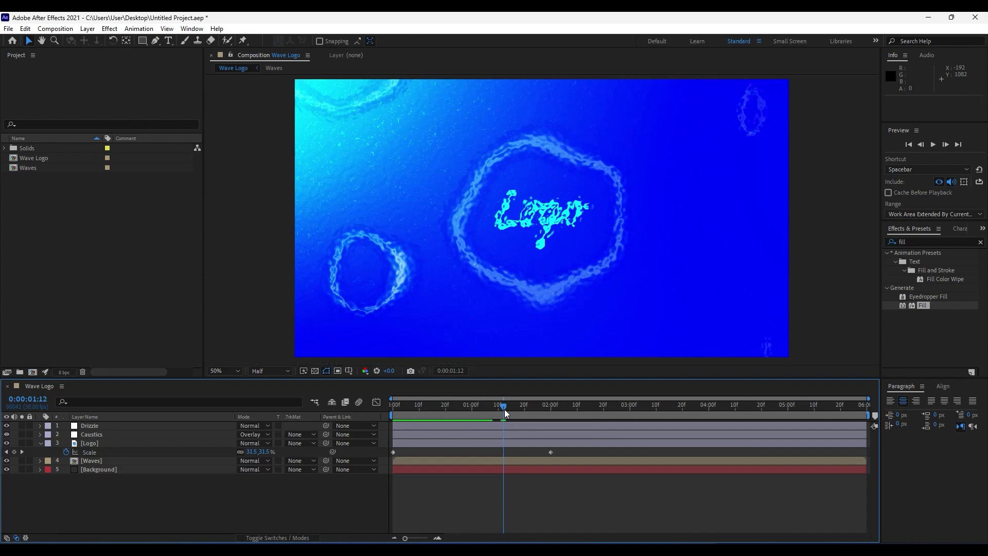
click(921, 241)
text(cc radia)
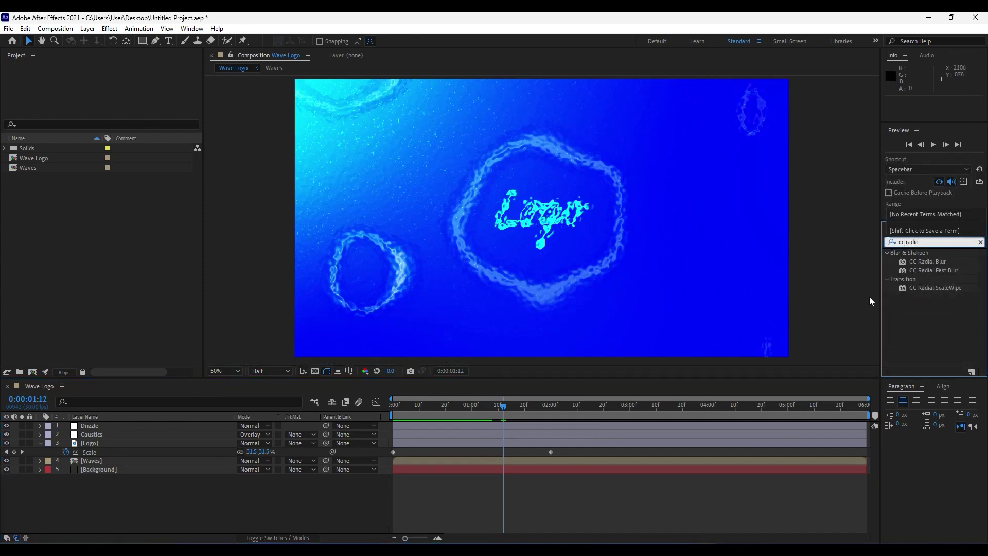
drag(932, 270, 132, 441)
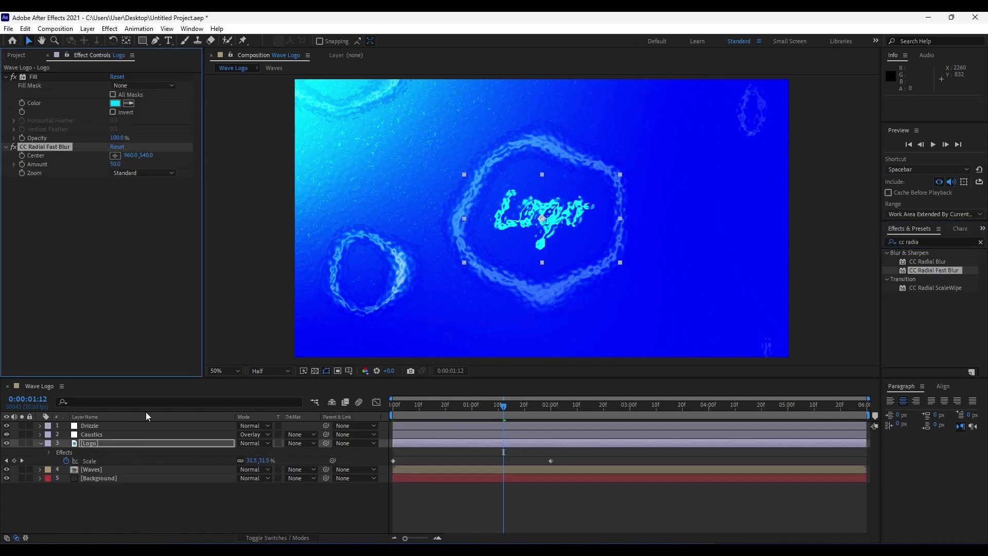
click(115, 155)
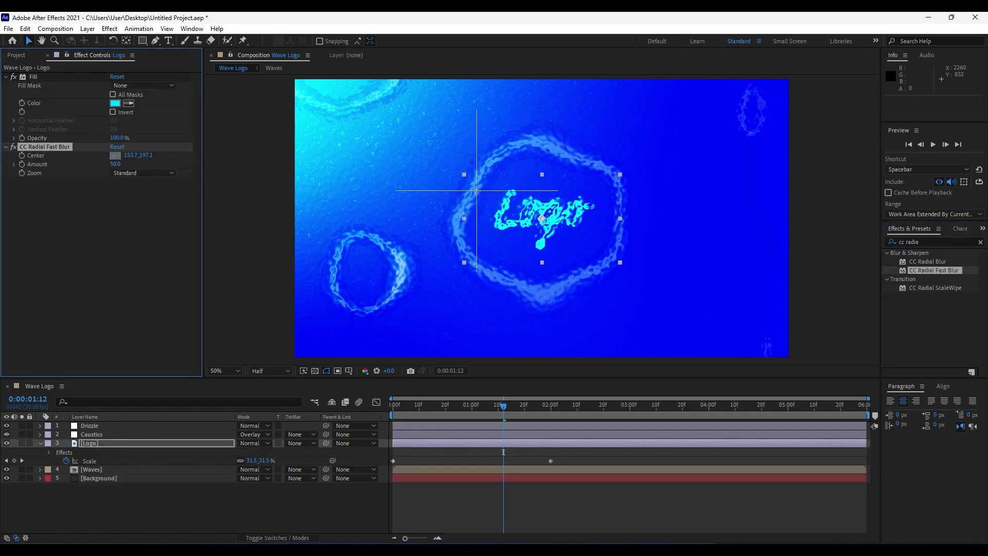
click(474, 191)
mouse_move(472, 186)
mouse_down()
mouse_move(463, 162)
mouse_move(474, 169)
mouse_up()
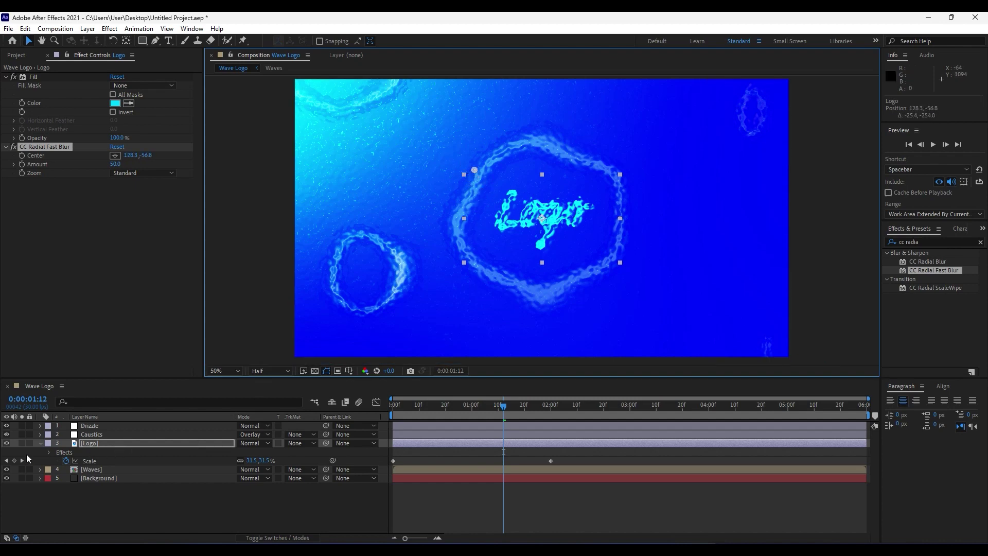
click(42, 443)
click(92, 442)
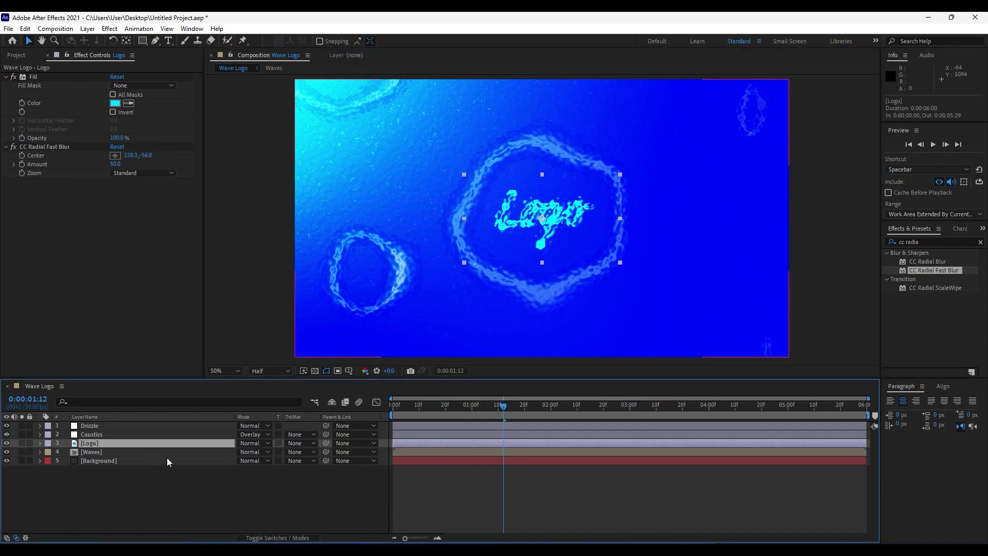
Duplicate the Logo layer and move the copy to the top of the stack
key(ctrl+d)
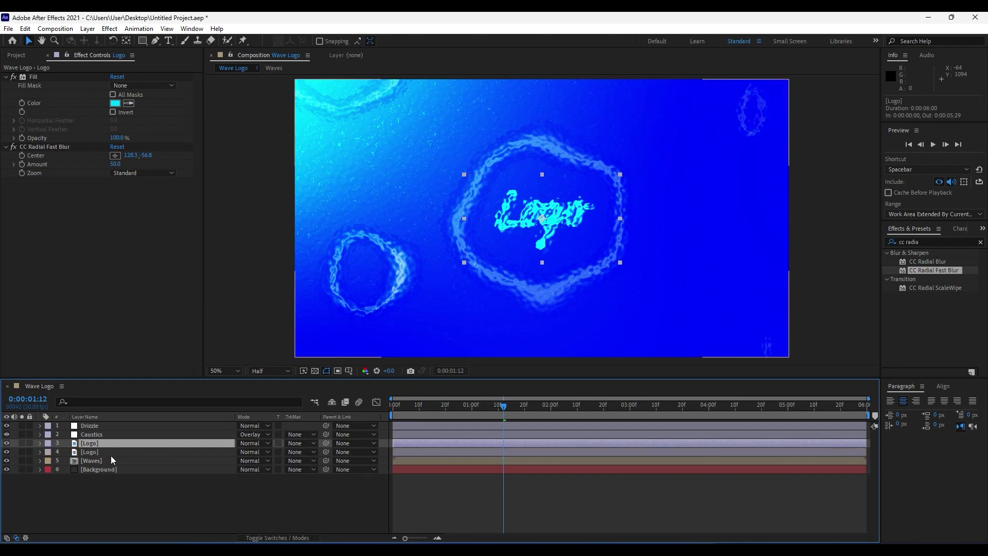
drag(93, 445, 110, 424)
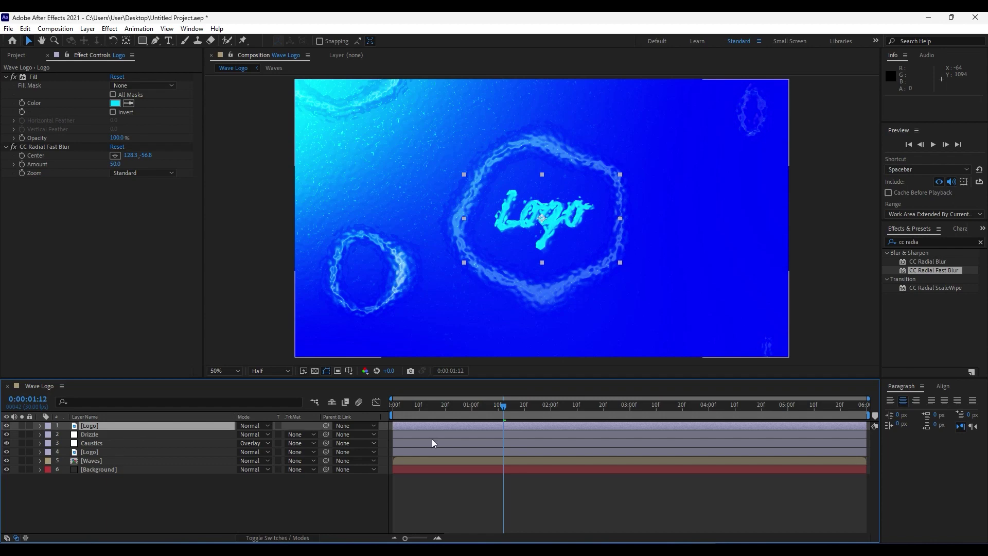
key(t)
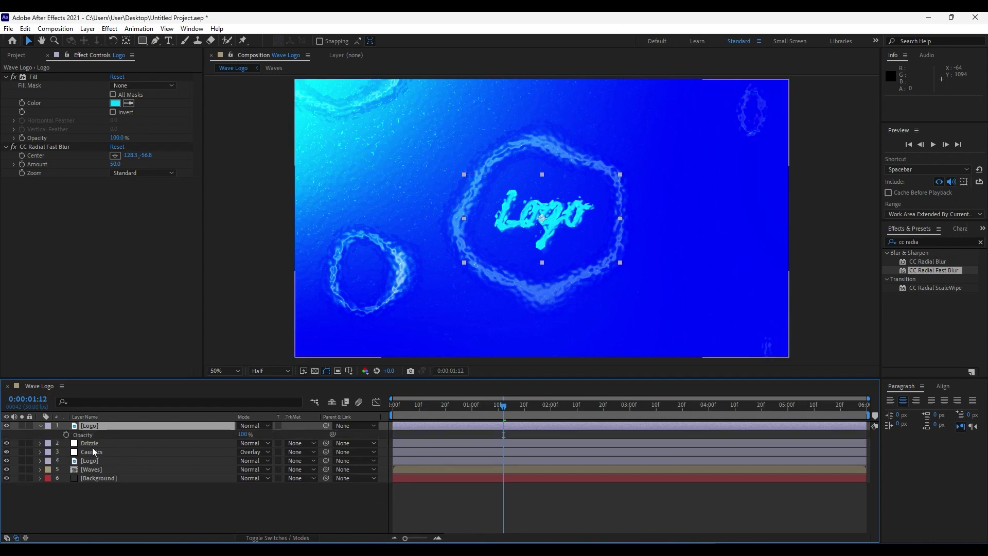
click(40, 425)
click(40, 425)
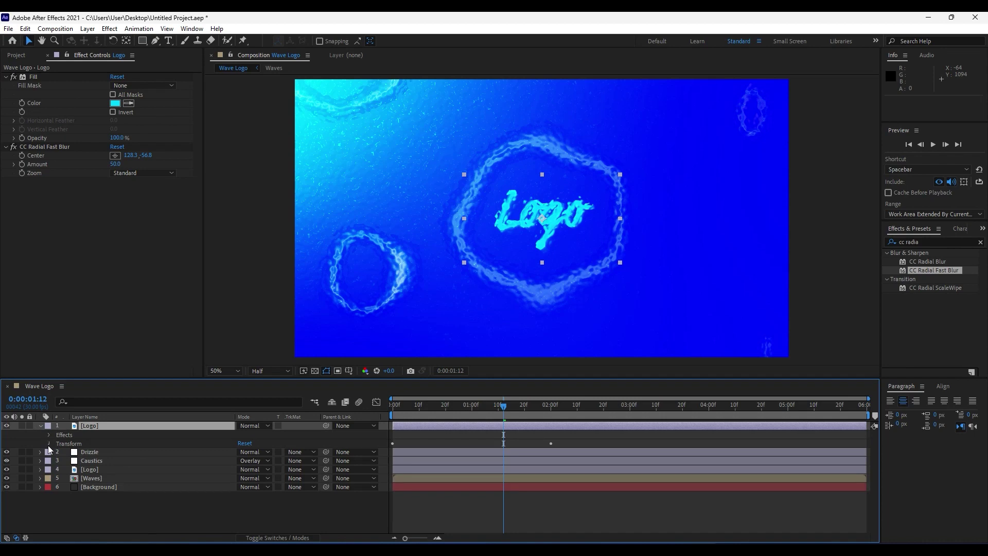
click(49, 444)
Keyframe the copy's Opacity from 0% at two seconds to 70% at four seconds
drag(504, 409, 549, 412)
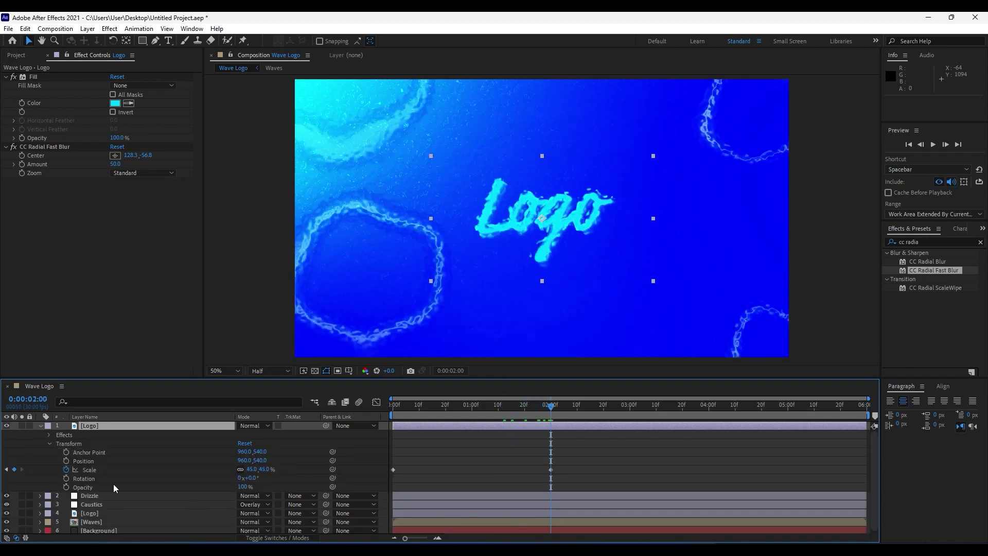
click(66, 487)
drag(192, 486, 132, 490)
drag(561, 408, 708, 415)
drag(241, 488, 250, 487)
click(240, 486)
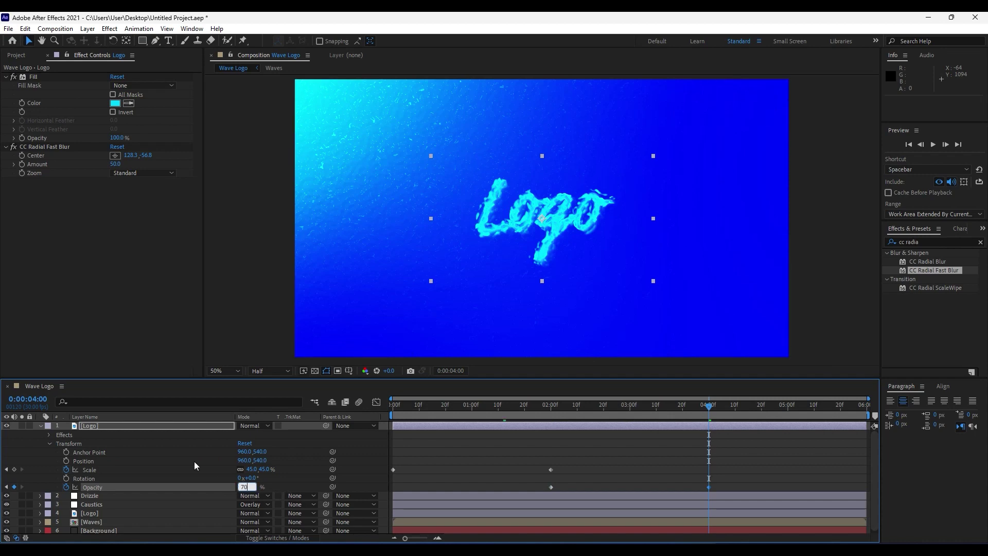
click(40, 425)
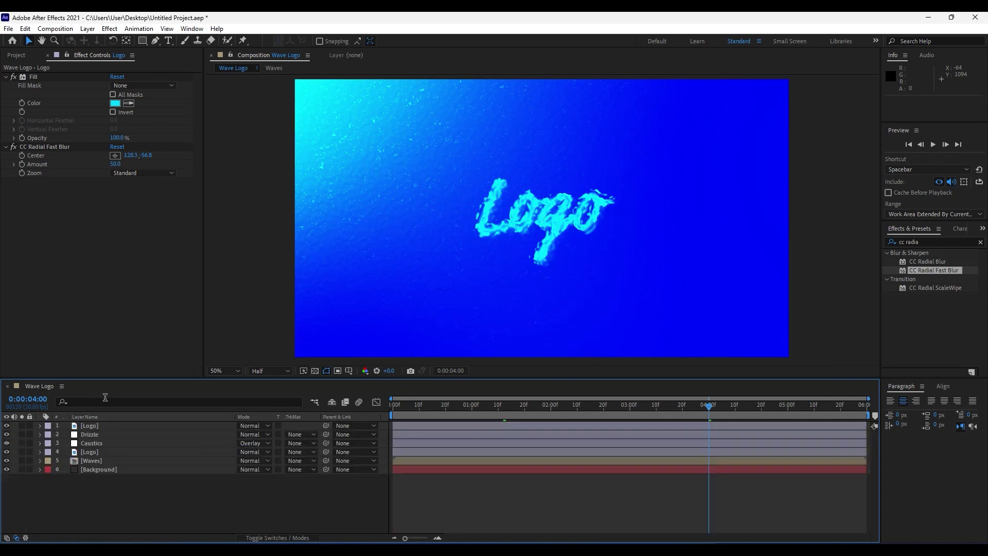
click(446, 405)
key(space)
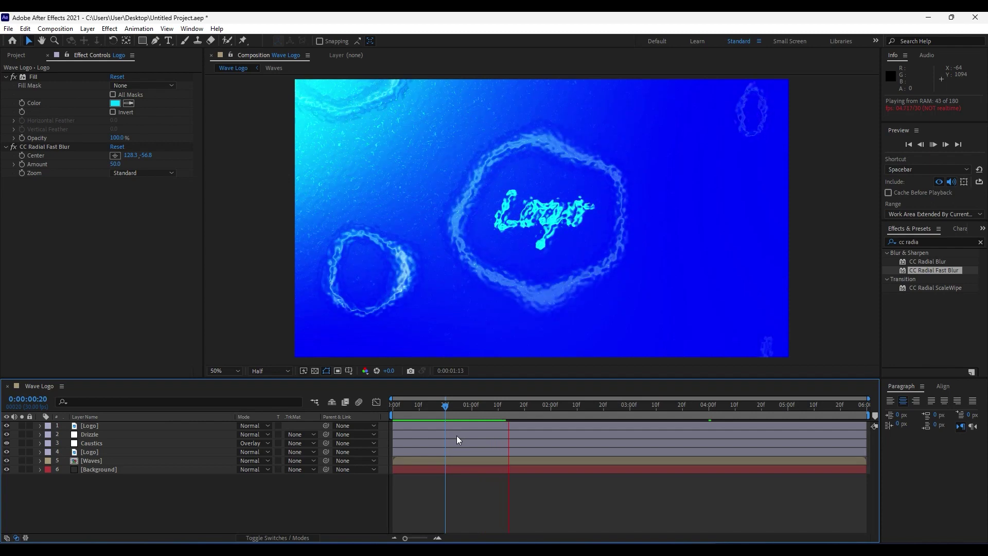
Easy-ease all Scale keyframes on both Logo layers
key(space)
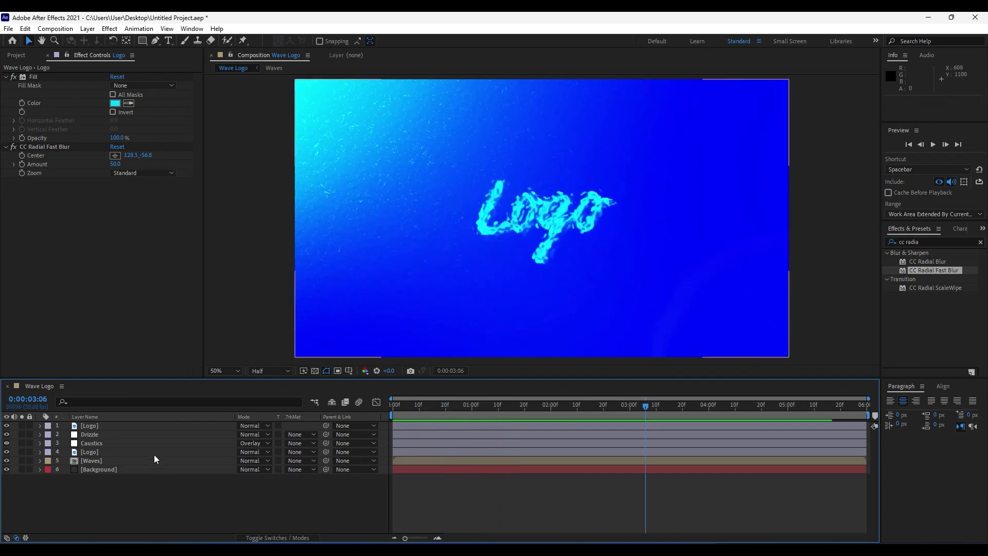
click(94, 426)
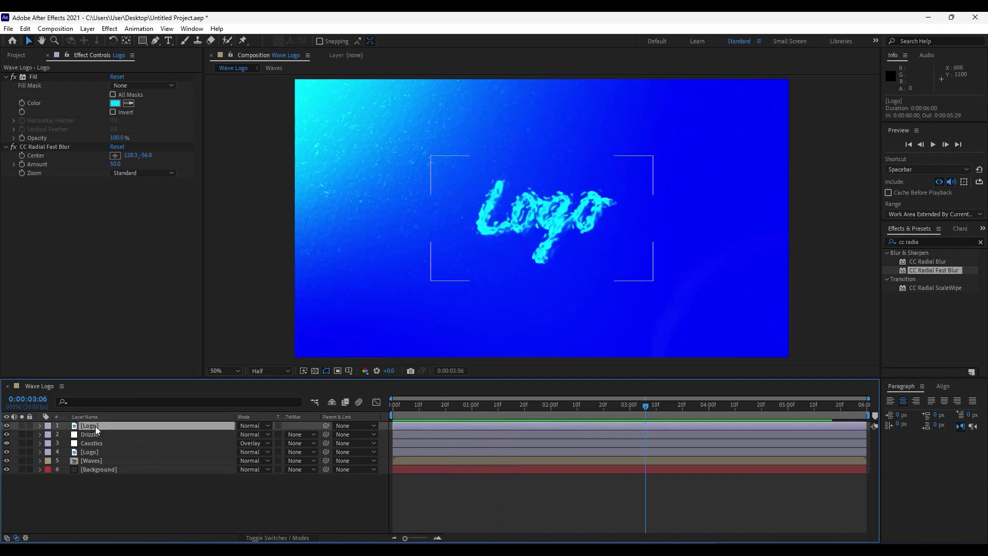
ctrl+click(98, 453)
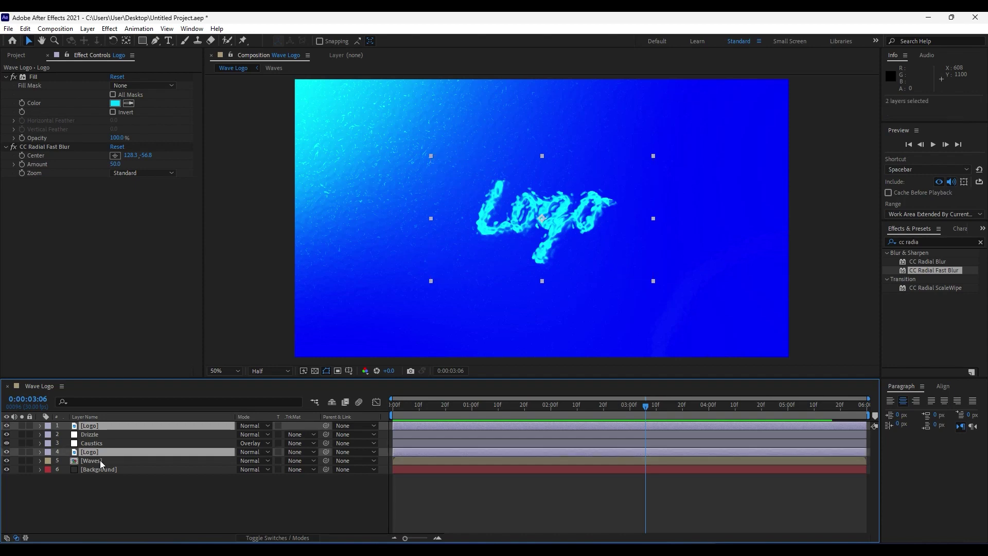
key(u)
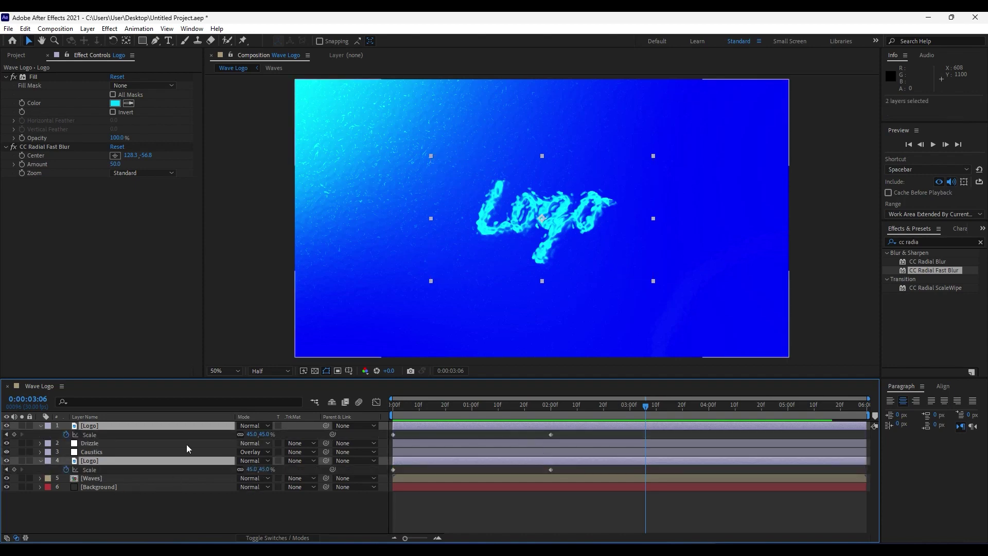
drag(577, 435, 375, 488)
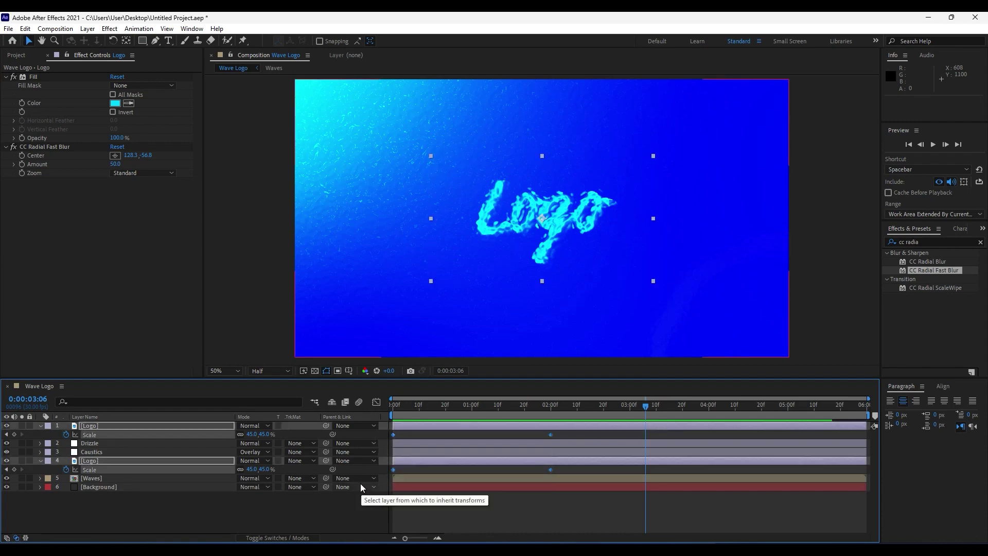
key(F9)
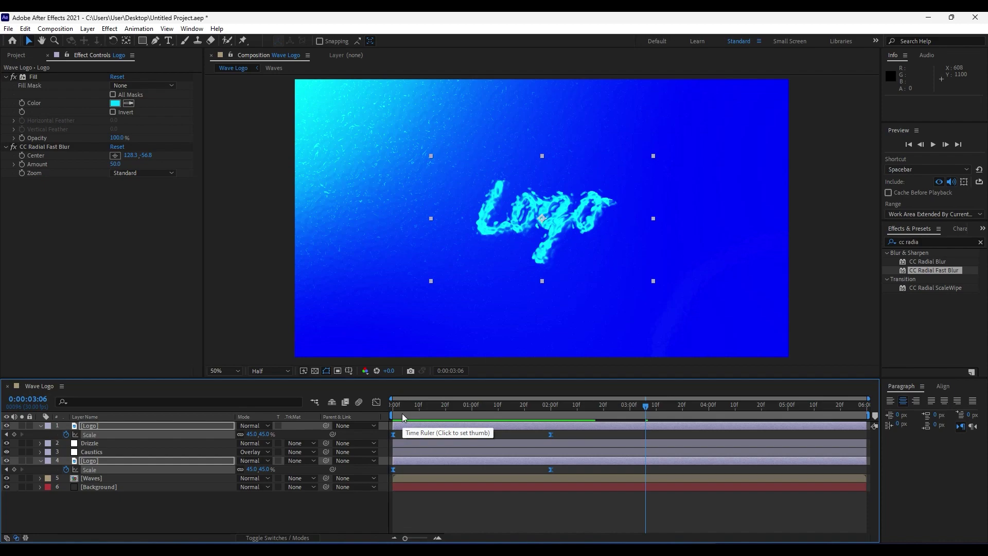
Preview the logo growing over the ripples and close the Logo's effect settings
key(space)
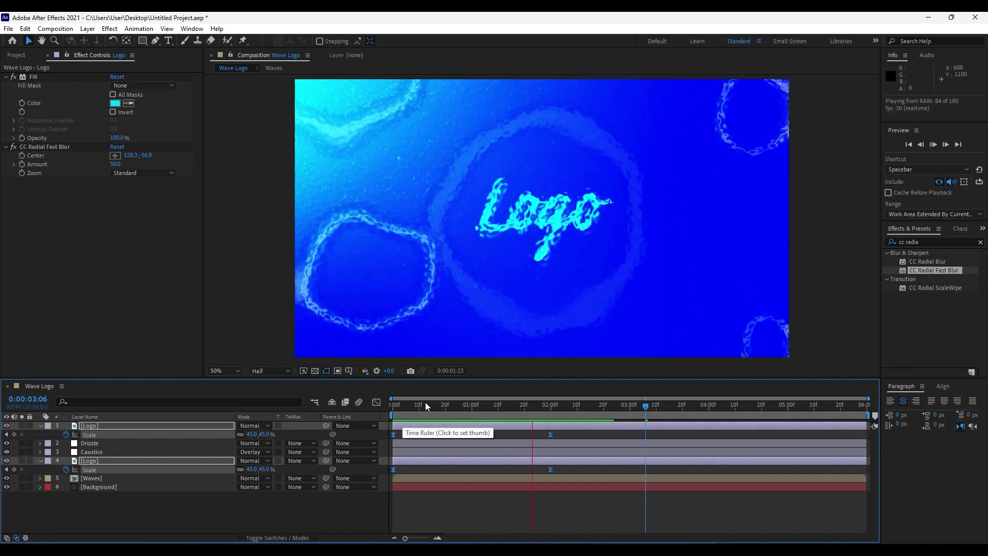
drag(446, 406, 489, 415)
key(space)
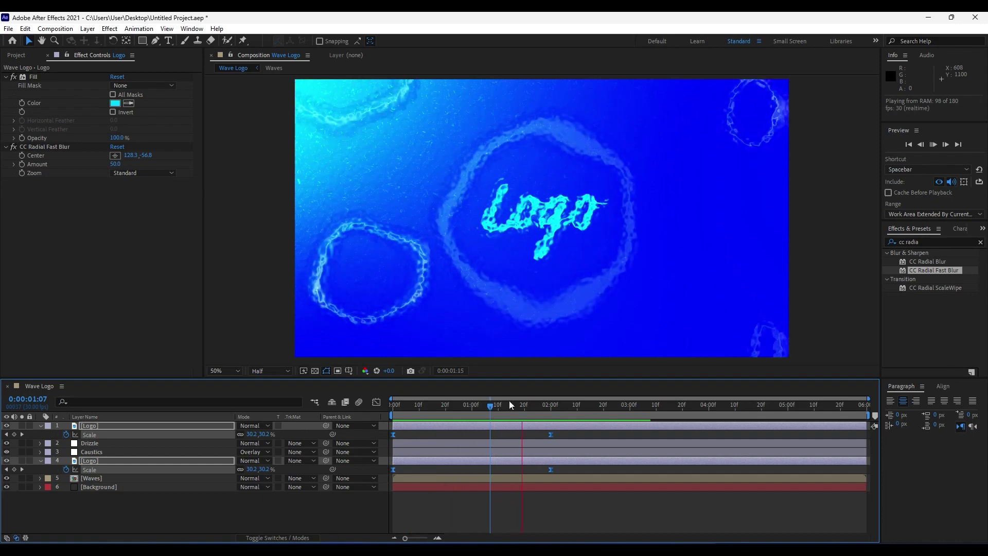
drag(473, 409, 411, 409)
key(space)
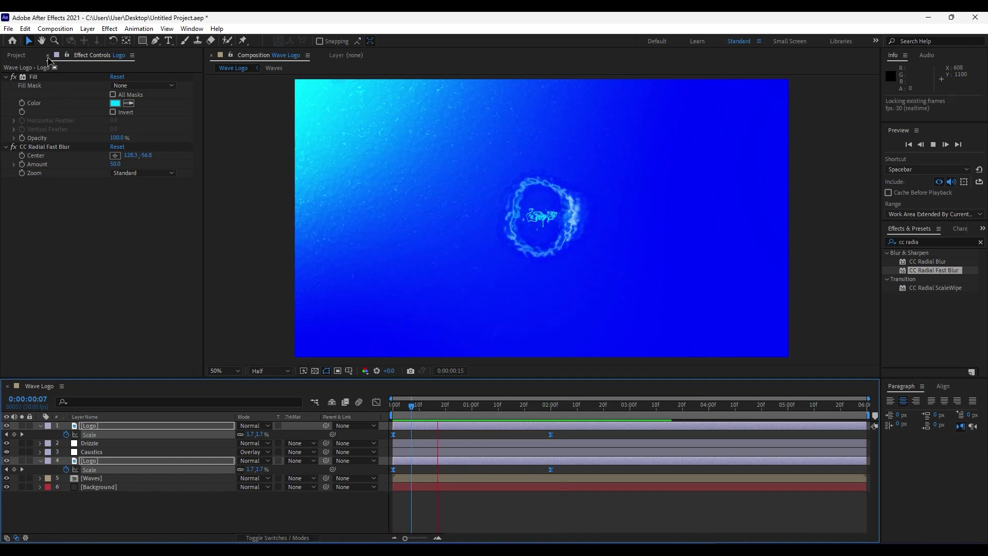
click(47, 55)
drag(447, 406, 500, 411)
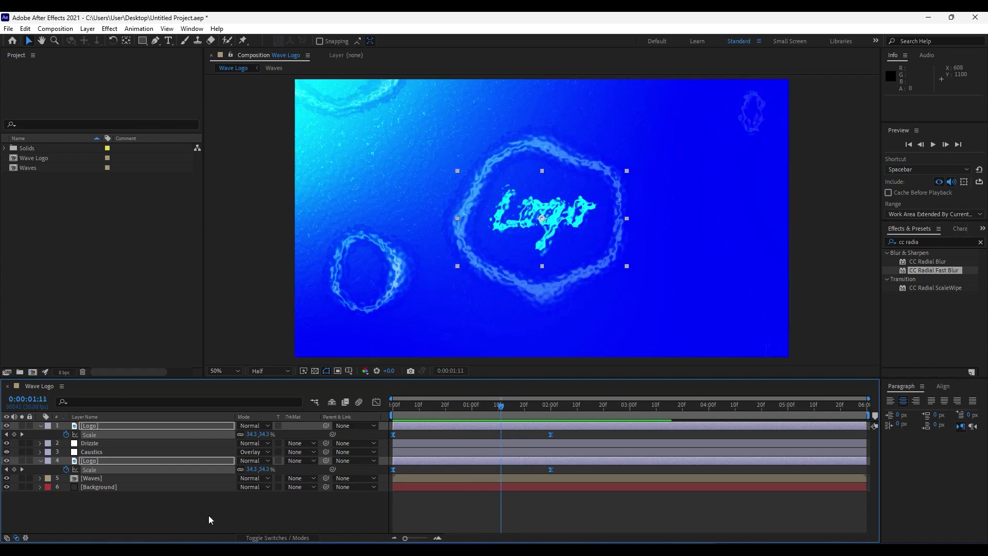
Add an adjustment layer named Light Sweep and search the effects for 'light sw'
right_click(132, 511)
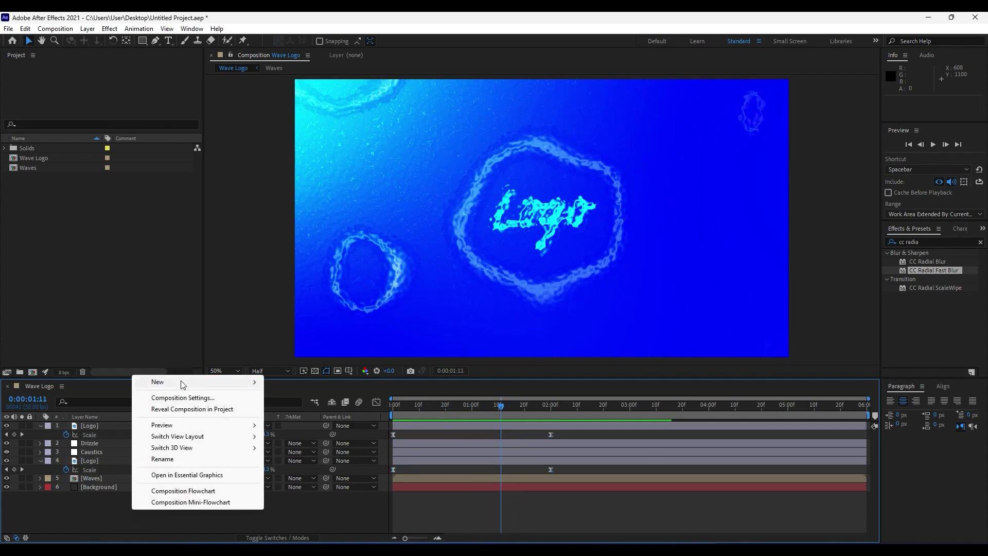
mouse_move(184, 382)
click(334, 465)
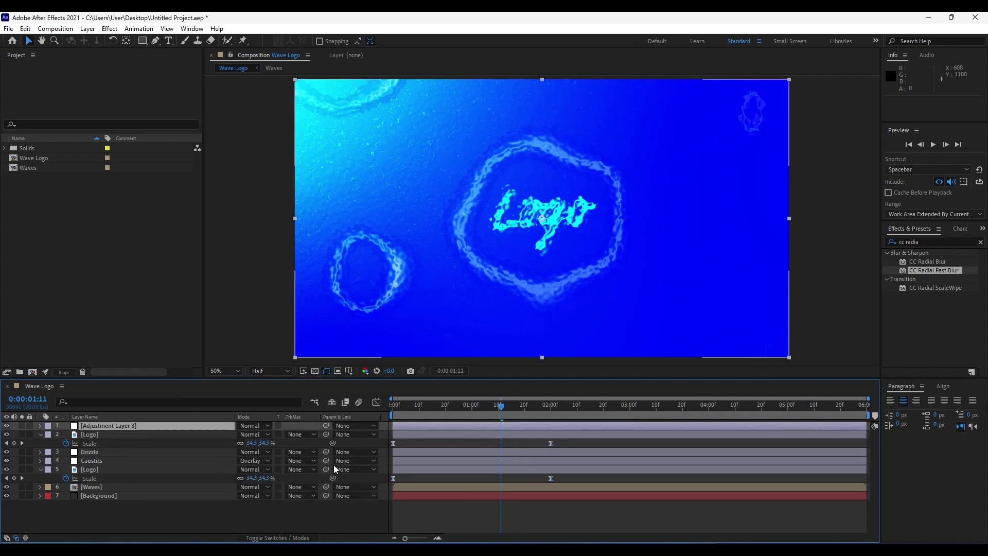
key(Return)
text(Lig)
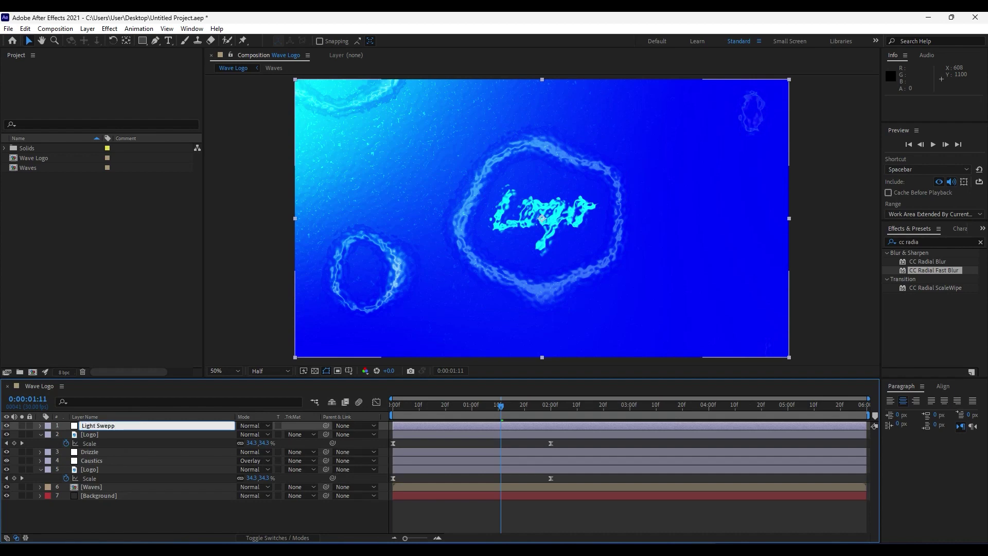
text(ht Sweep)
click(221, 525)
click(933, 242)
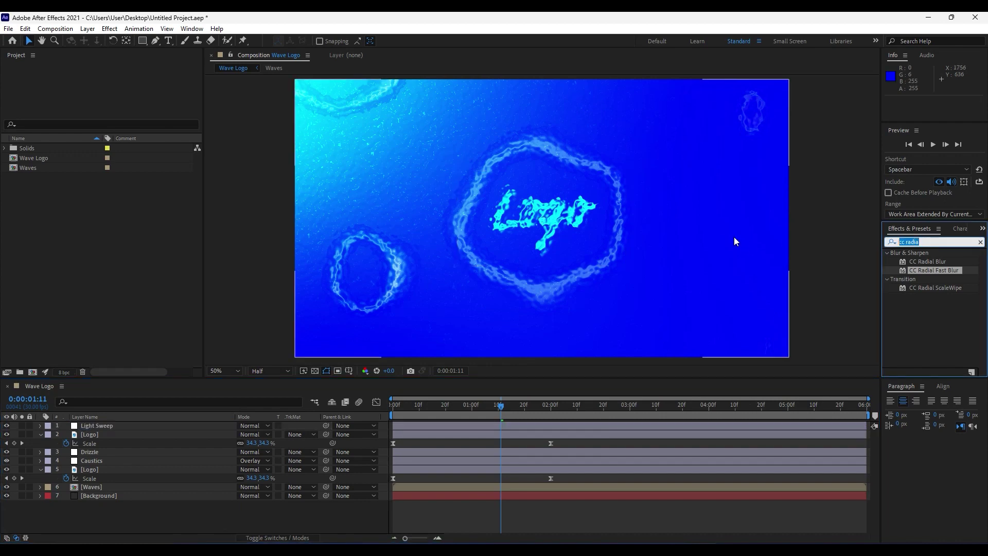
text(light sw)
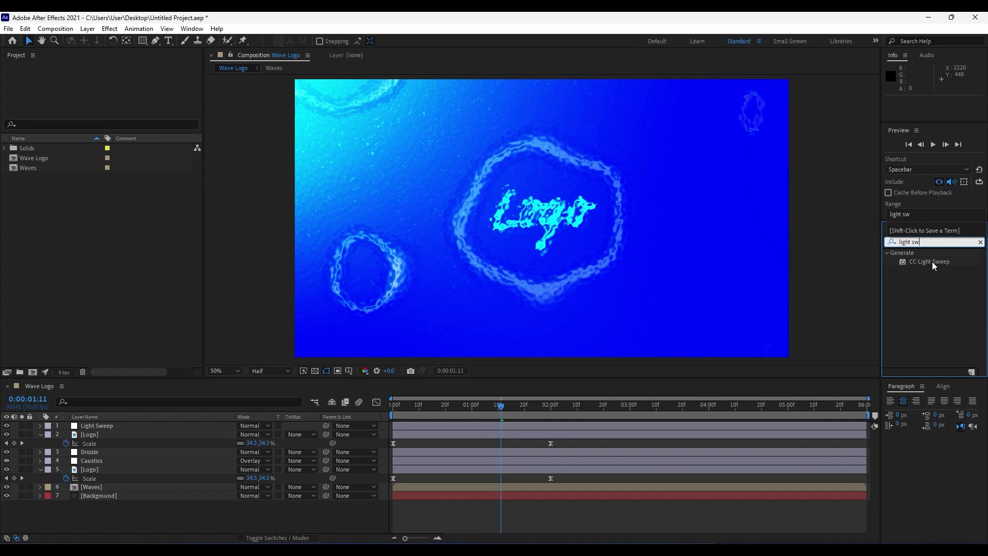
Apply CC Light Sweep to the Light Sweep layer with Edge Intensity and Edge Thickness 0
drag(929, 262, 103, 425)
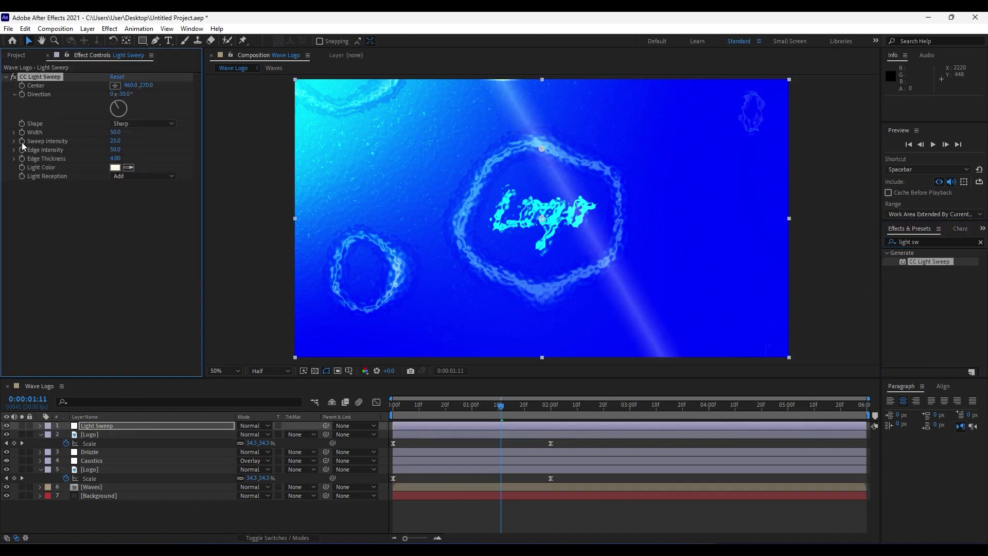
click(114, 149)
text(0)
click(112, 199)
click(114, 158)
text(0)
click(118, 223)
Set the sweep Direction to 90°, Shape to Smooth, and move its center down across the logo
drag(122, 98, 130, 97)
click(128, 96)
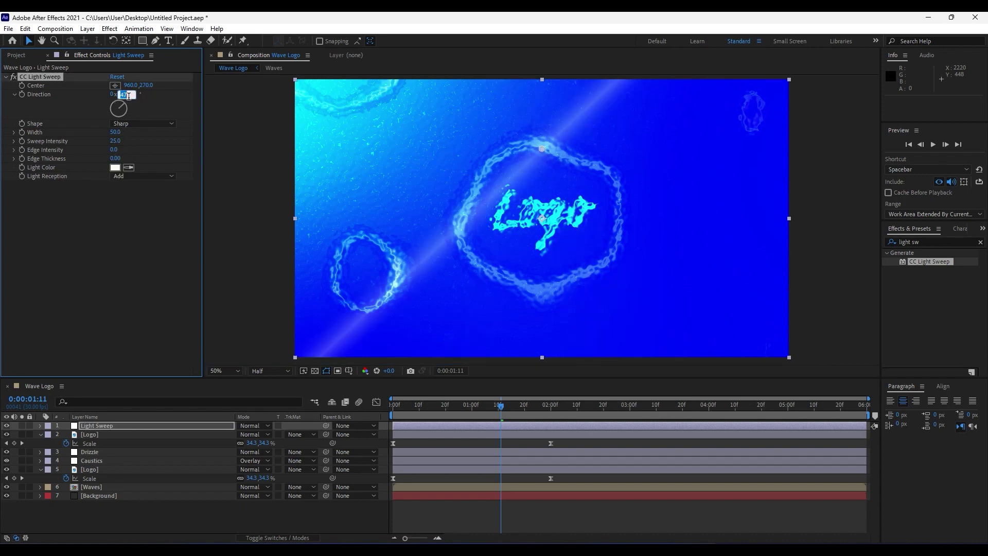
text(90)
click(127, 261)
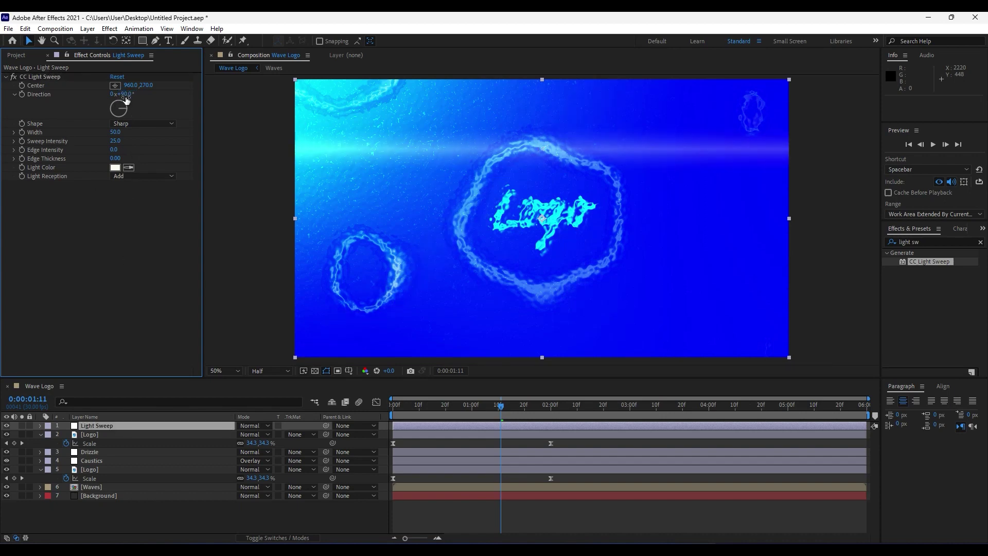
click(139, 125)
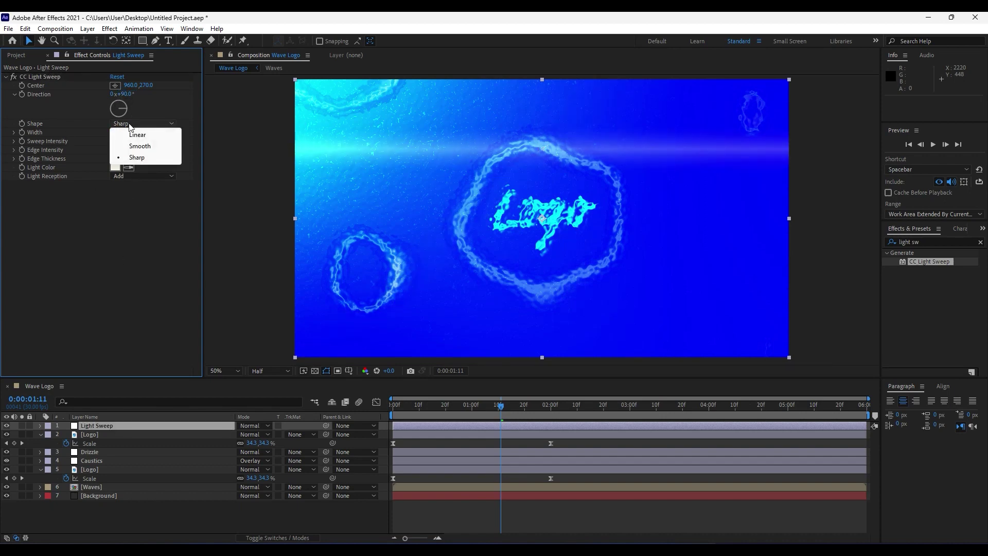
click(146, 147)
drag(542, 150, 540, 214)
Move the Light Sweep layer beneath Logo and lower its opacity to about 60%
drag(100, 429, 124, 471)
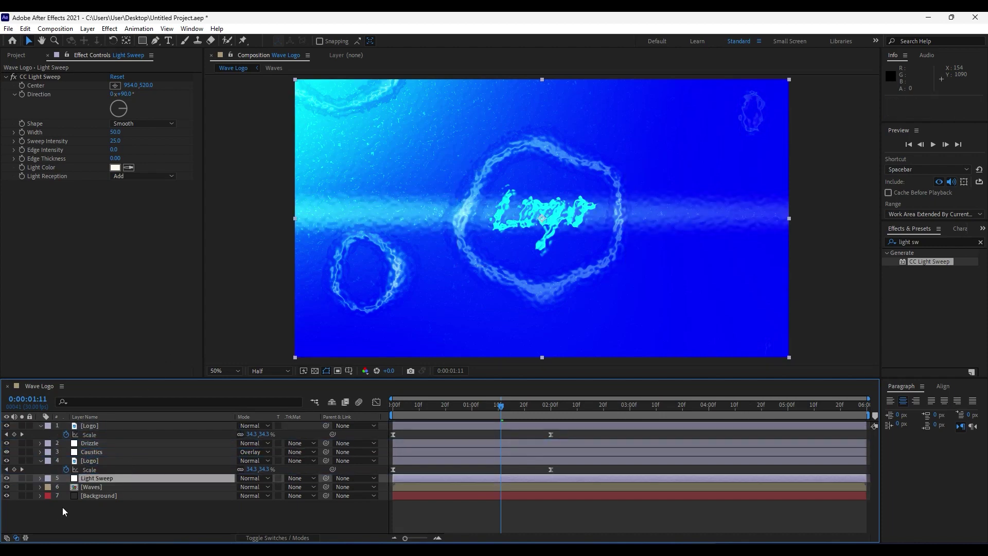
click(41, 461)
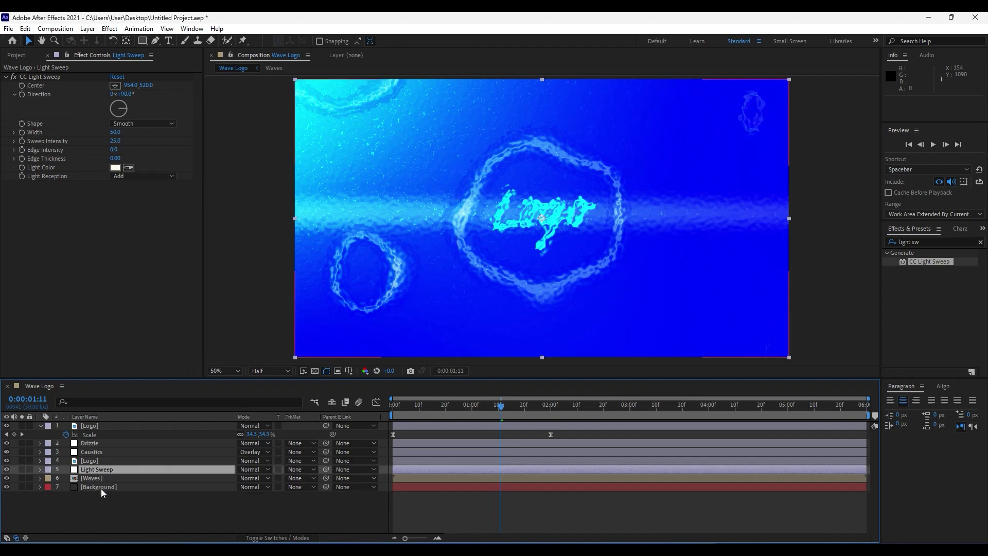
key(t)
drag(240, 482, 220, 482)
click(217, 507)
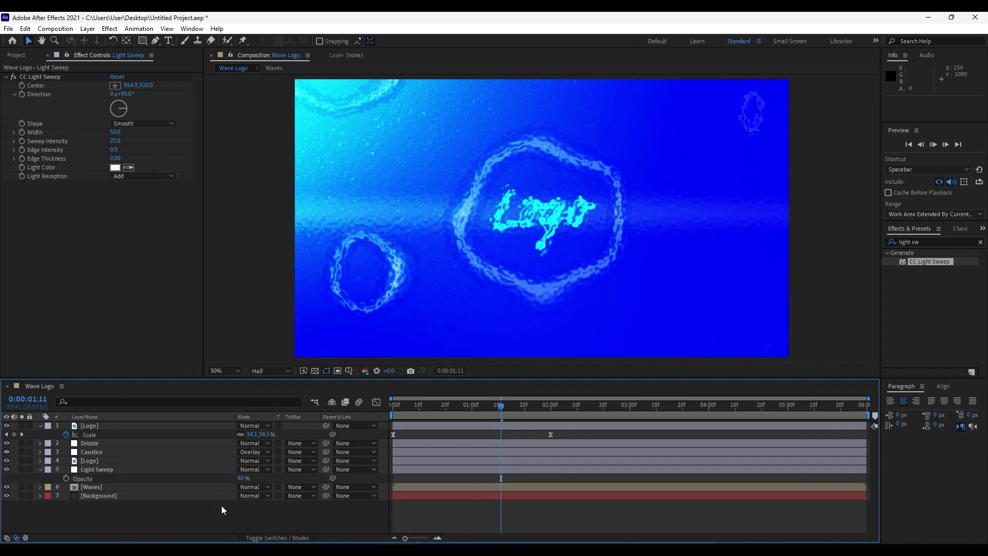
Preview the sweep, reduce its opacity to 50%, and collapse the Logo and Light Sweep properties
key(space)
drag(447, 412, 471, 413)
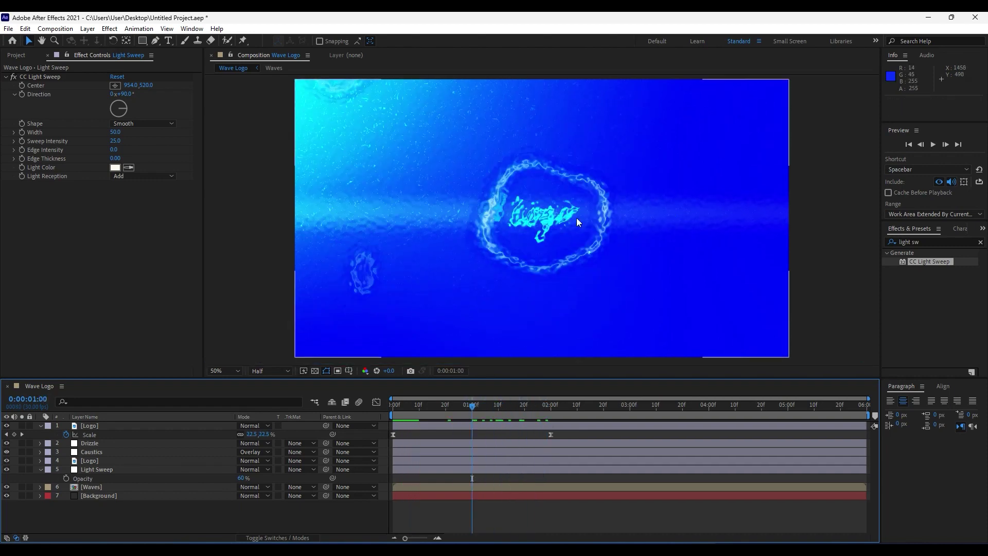
drag(397, 412, 566, 412)
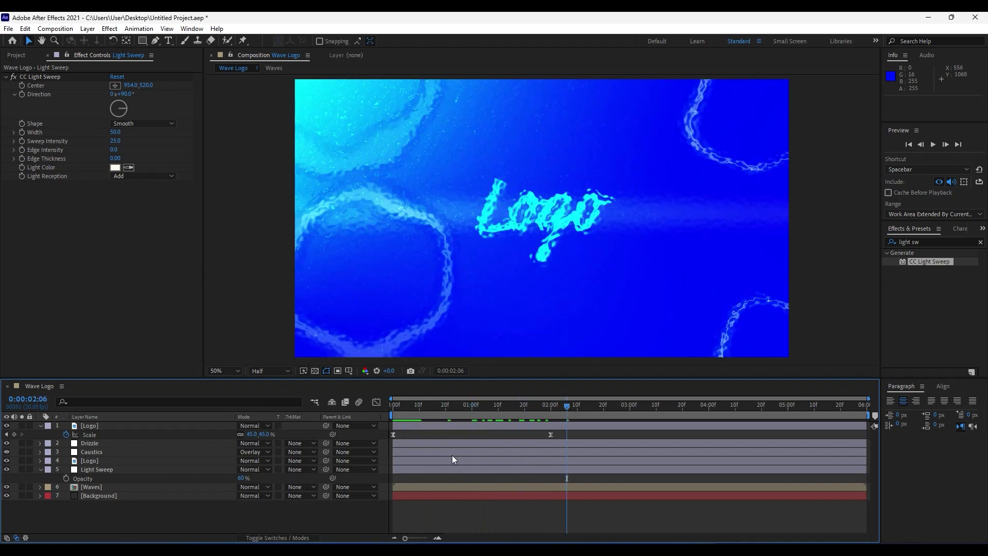
drag(243, 479, 229, 507)
drag(431, 409, 532, 411)
click(99, 434)
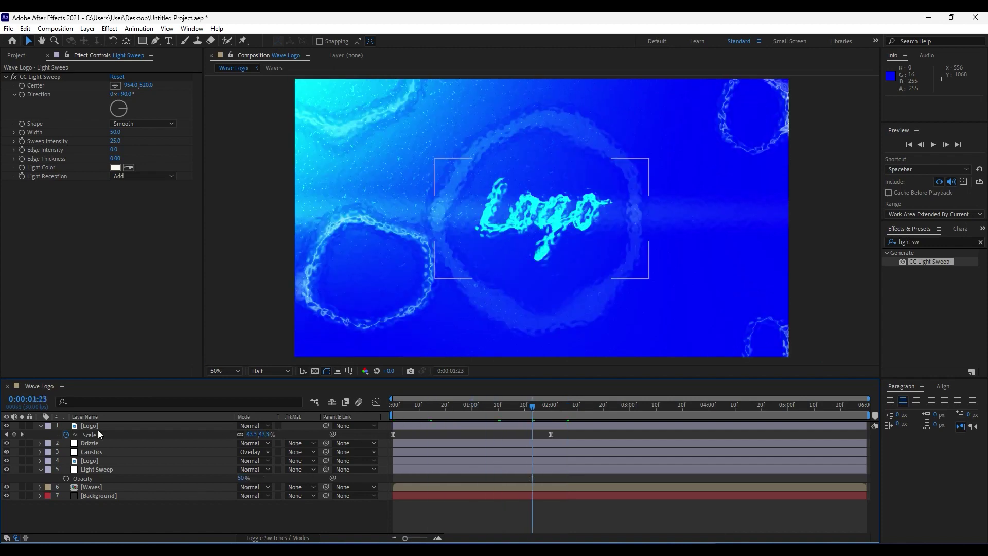
click(41, 426)
click(40, 460)
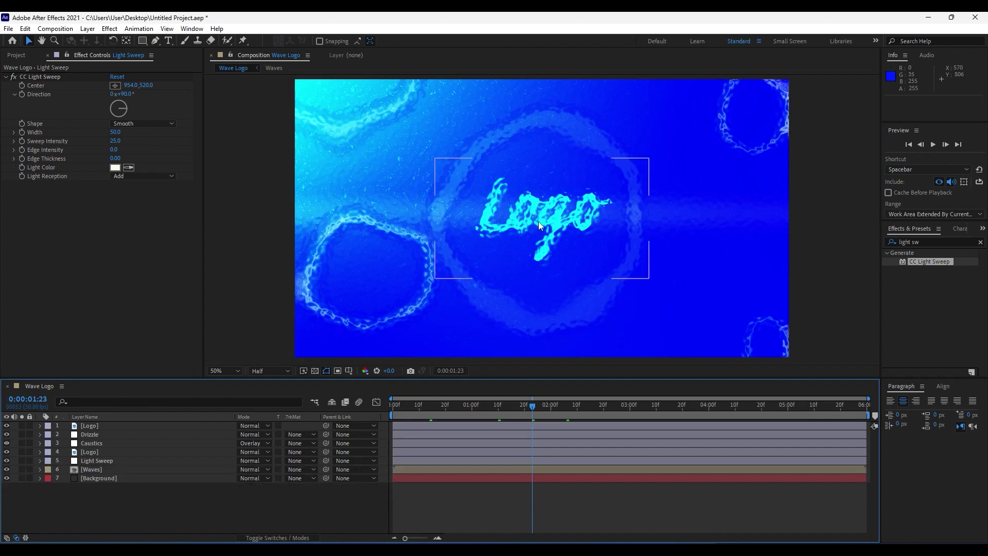
scroll(459, 218, down, 2)
scroll(536, 223, up, 2)
Add a new adjustment layer named Lens Flare
right_click(109, 497)
mouse_move(185, 370)
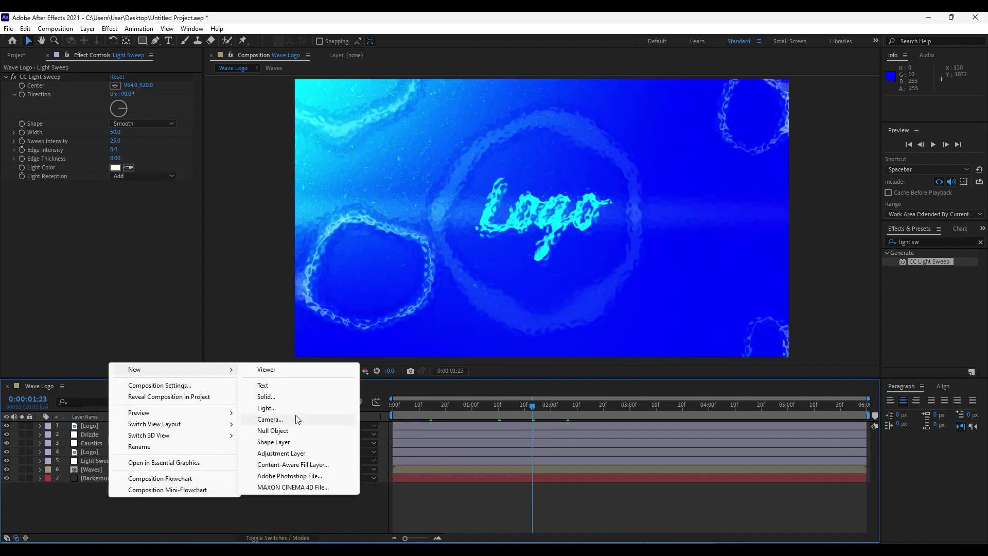
click(289, 396)
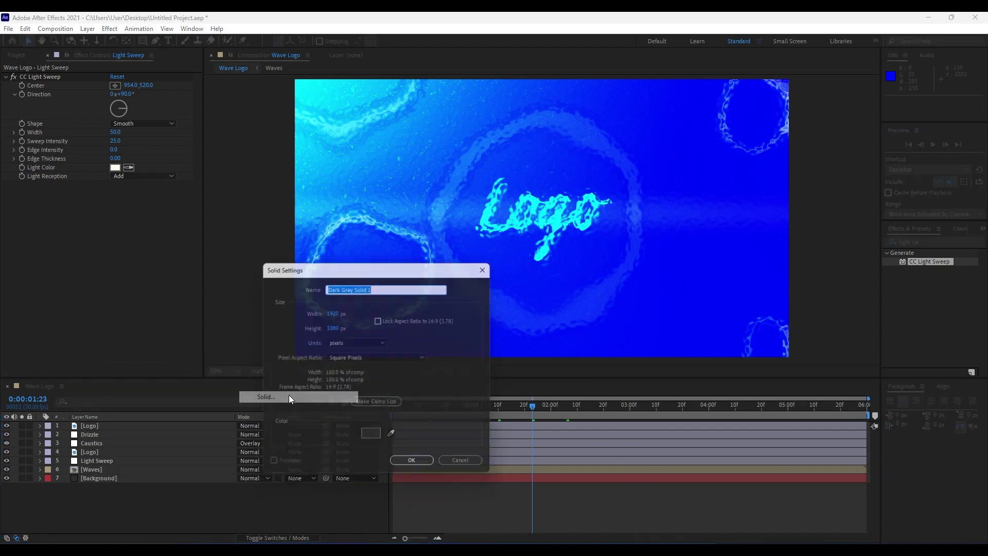
click(454, 465)
right_click(183, 500)
mouse_move(288, 372)
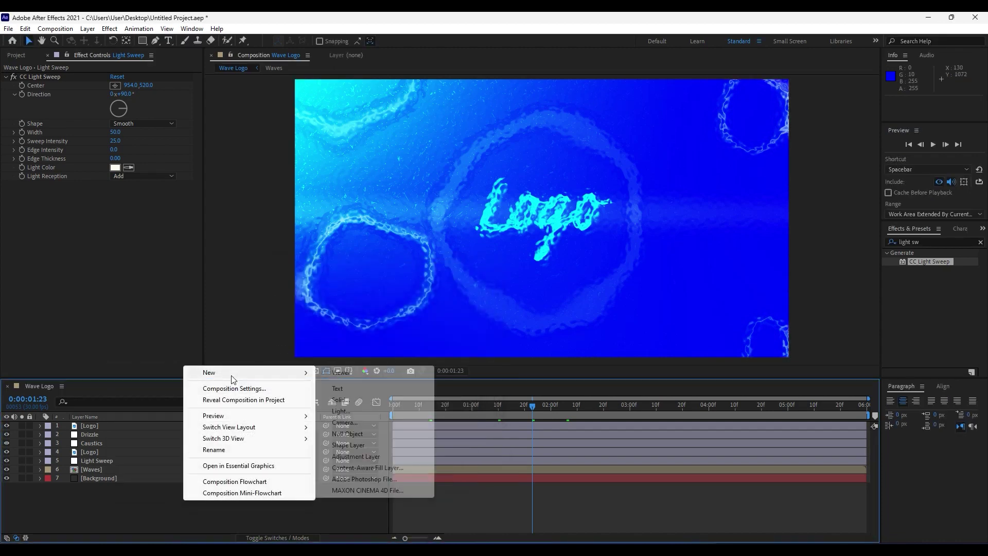
click(373, 457)
key(Return)
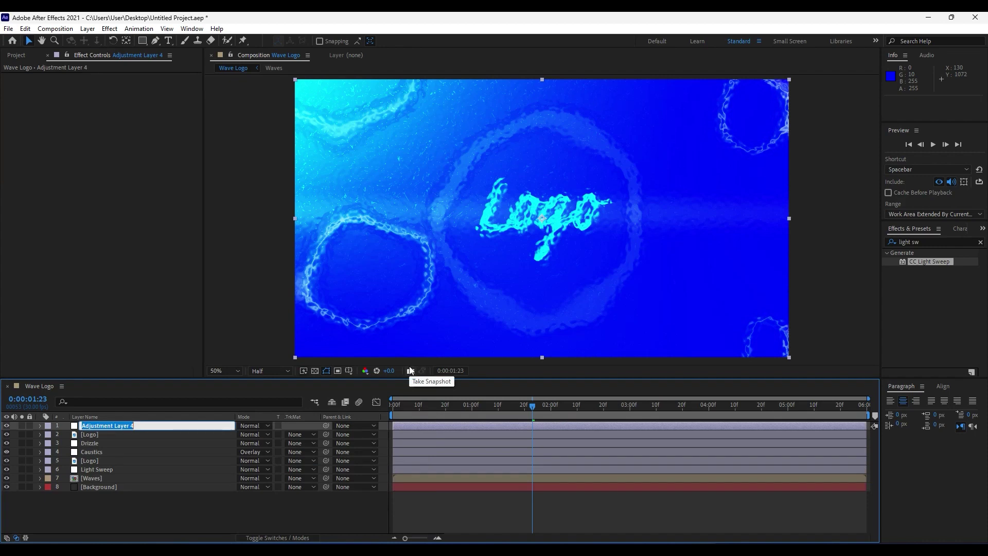
text(Lens Flare)
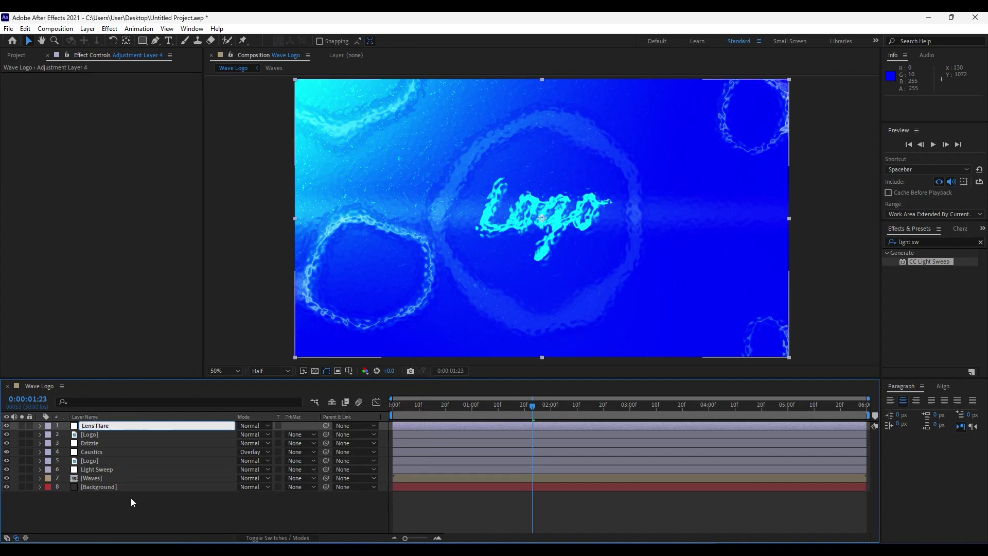
key(Return)
Apply the Lens Flare effect to the layer using the 35mm Prime lens type
click(926, 242)
text(f)
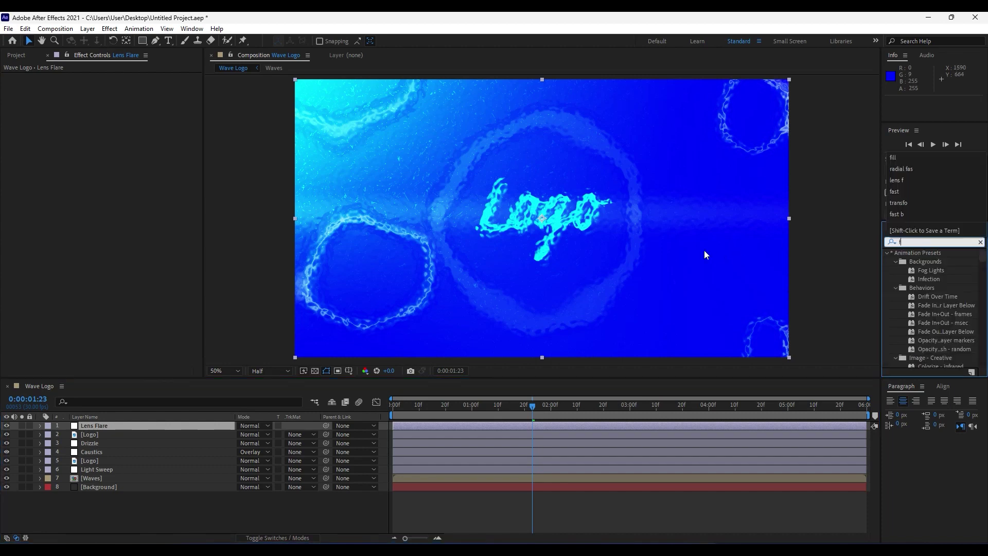
key(BackSpace)
text(lens f)
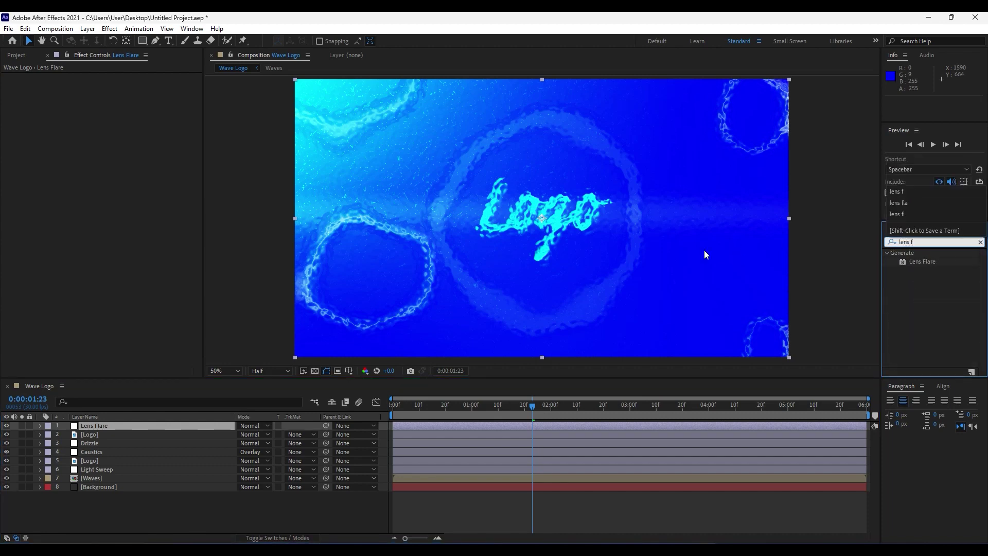
drag(921, 261, 143, 427)
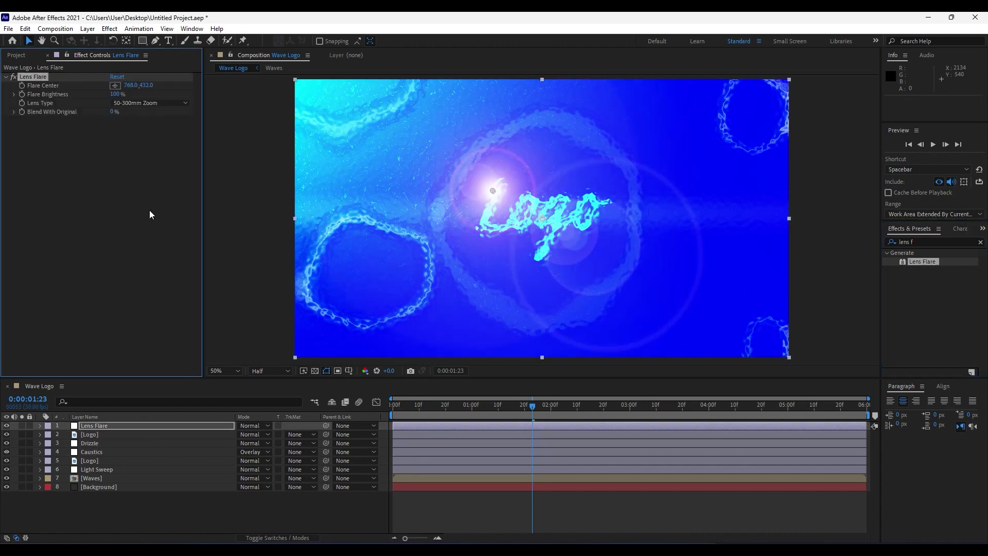
click(129, 103)
click(147, 126)
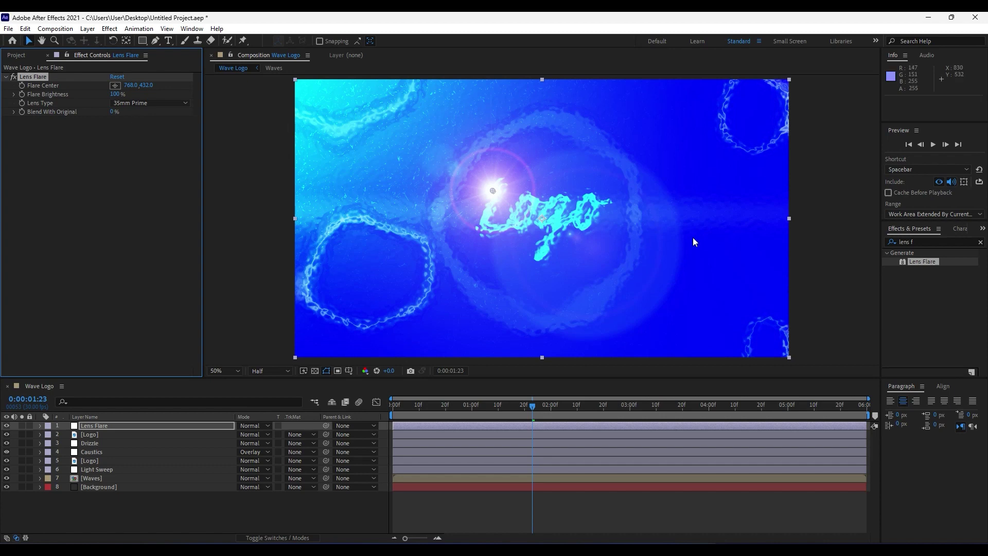
Move the flare centre past the lower-right corner, brightness 150%, blend with original 35%
scroll(644, 236, down, 2)
click(115, 85)
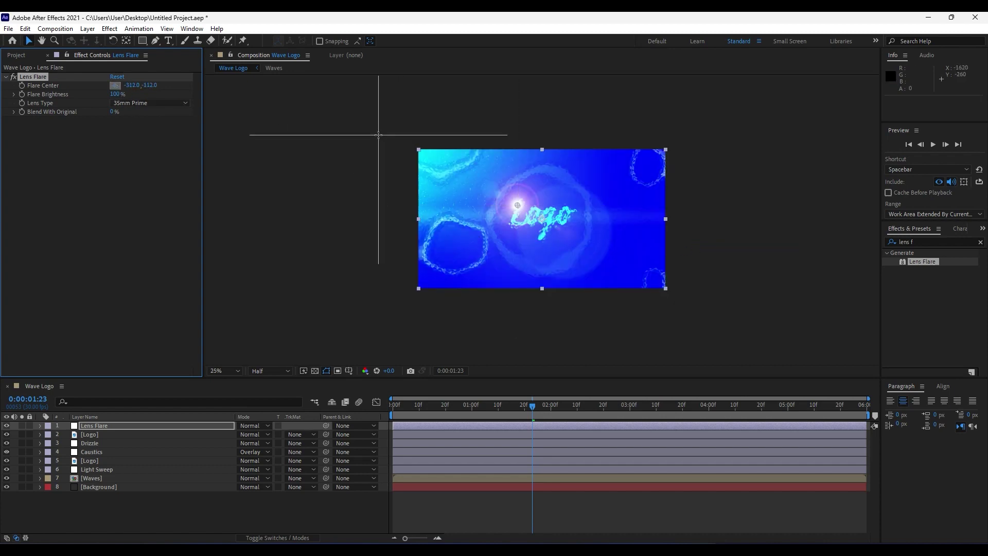
click(368, 124)
drag(392, 139, 669, 310)
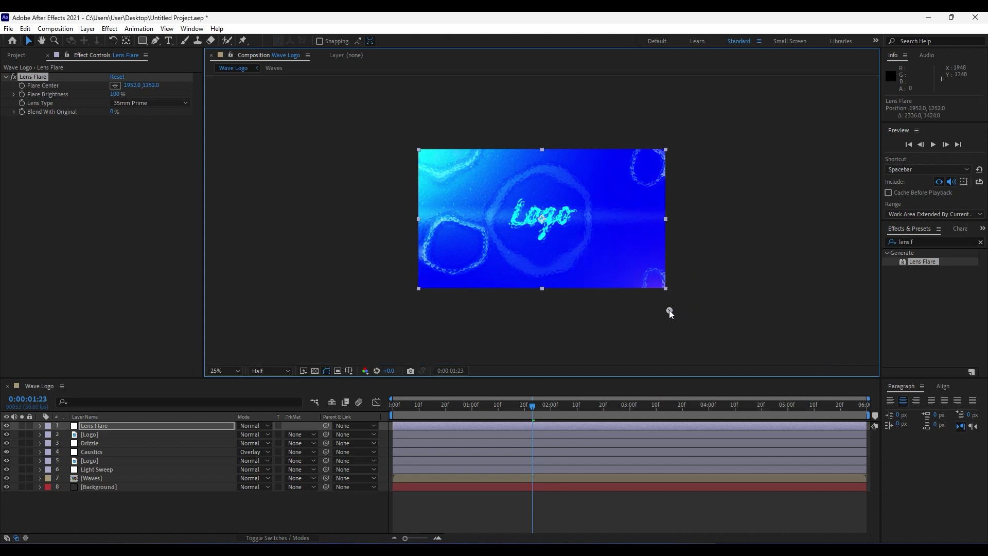
mouse_move(123, 94)
mouse_down()
mouse_move(150, 94)
mouse_move(137, 94)
mouse_up()
click(117, 95)
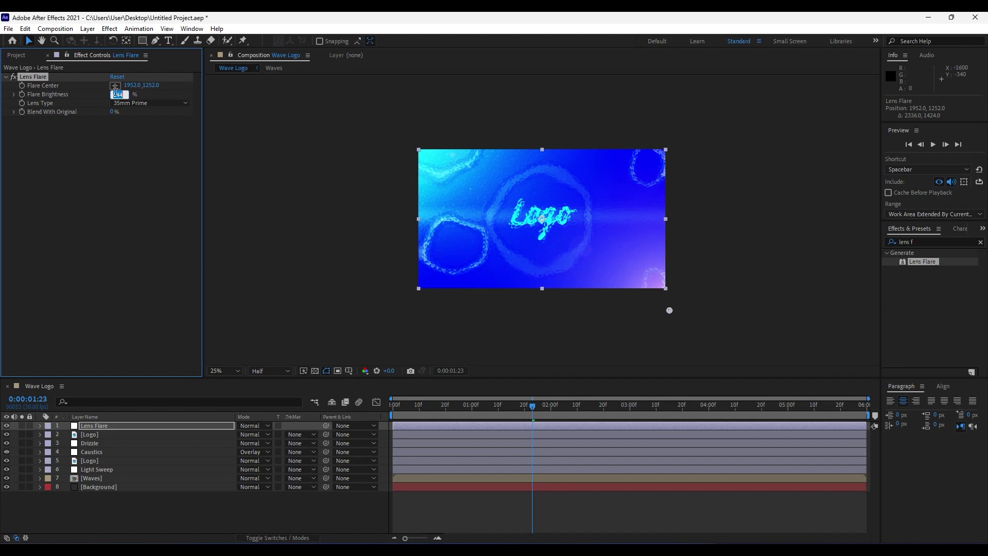
text(150)
click(113, 167)
drag(115, 113, 141, 123)
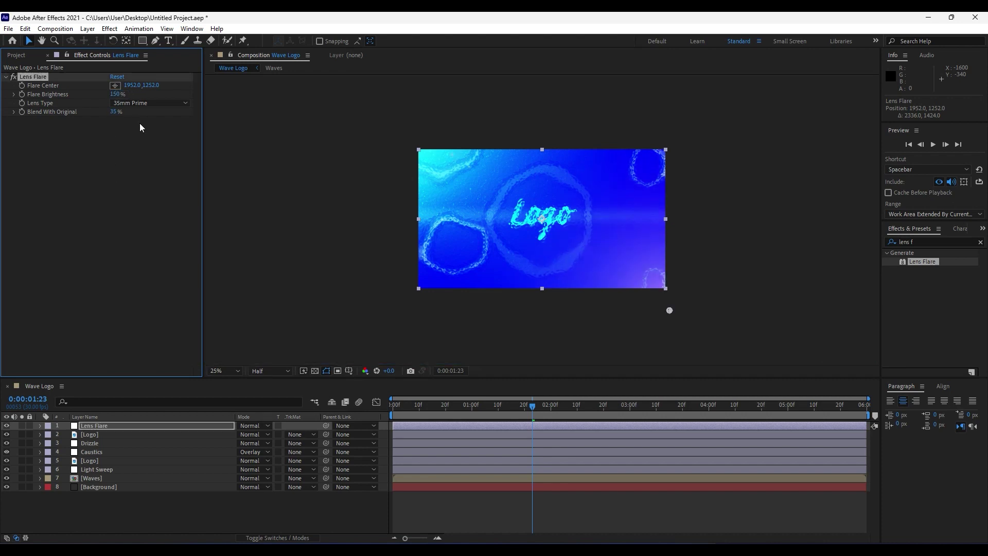
Preview the flare at 50% viewer zoom and stop at 0:00:02:11
key(period)
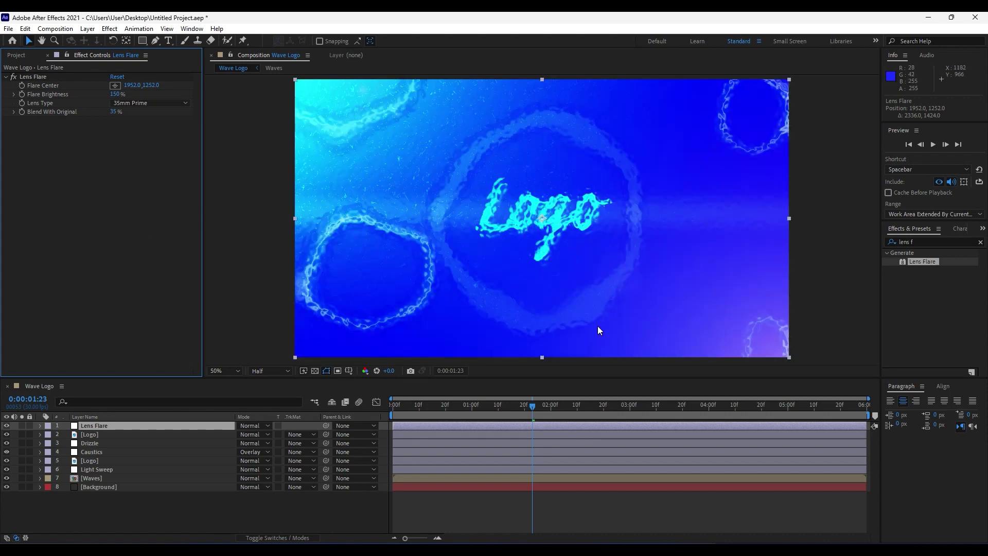
key(space)
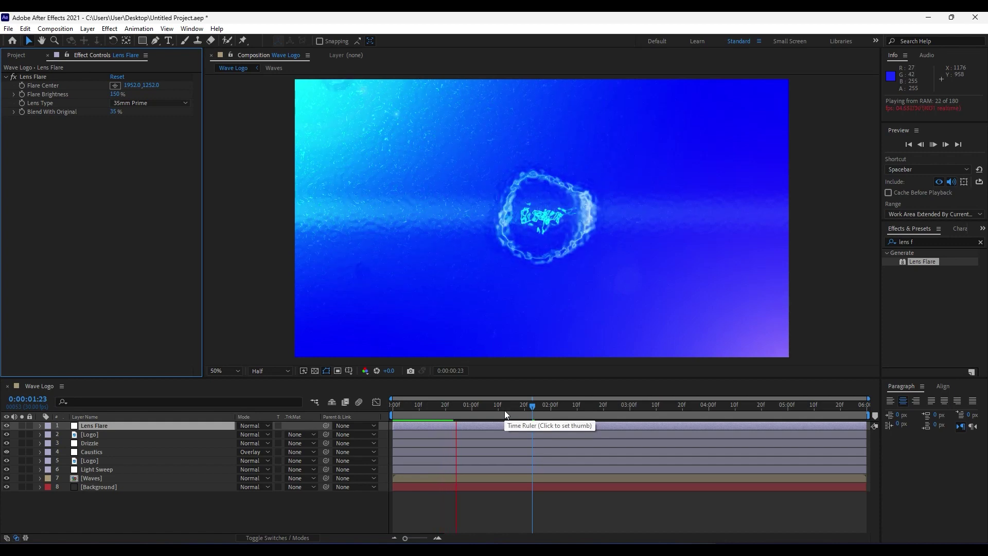
click(537, 411)
click(579, 406)
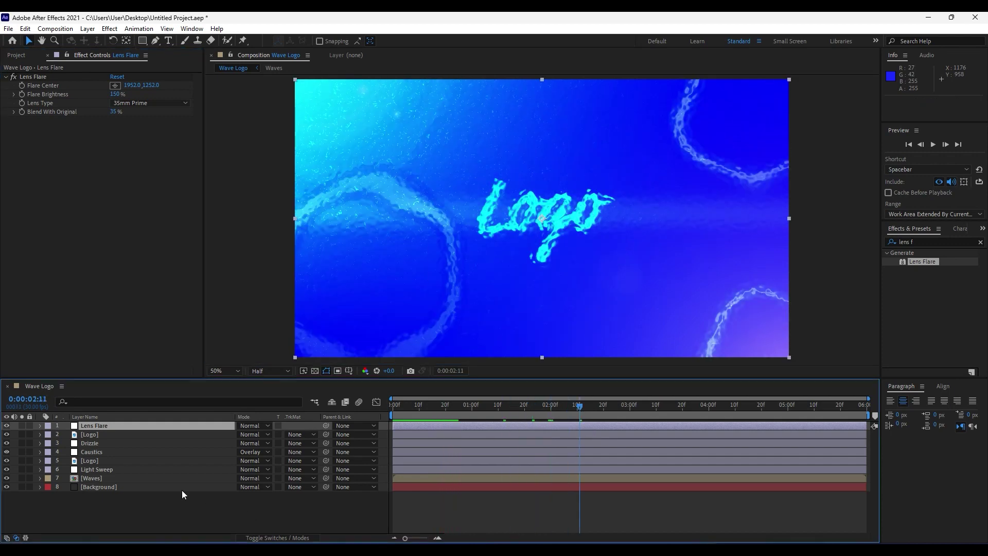
Add a new adjustment layer named Spotlight
right_click(115, 515)
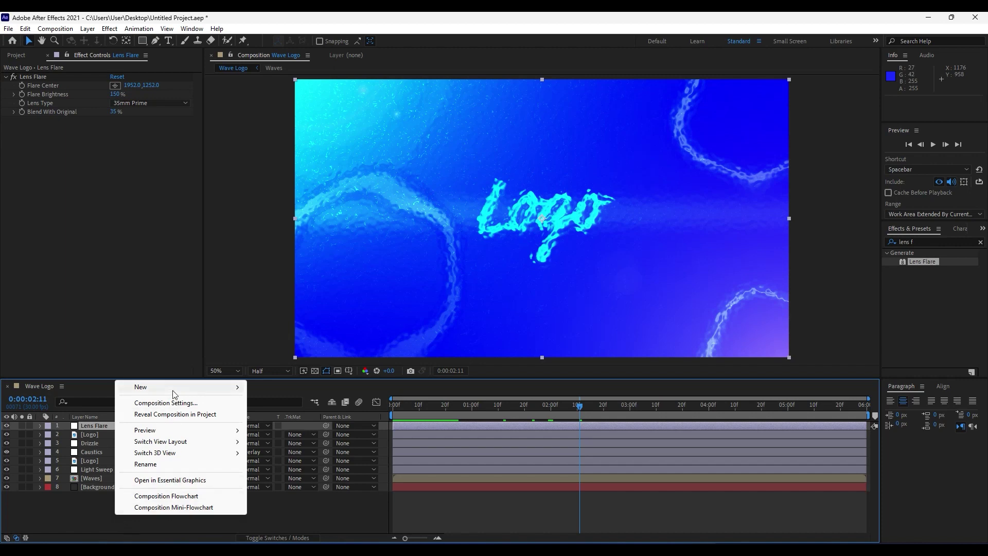
mouse_move(234, 387)
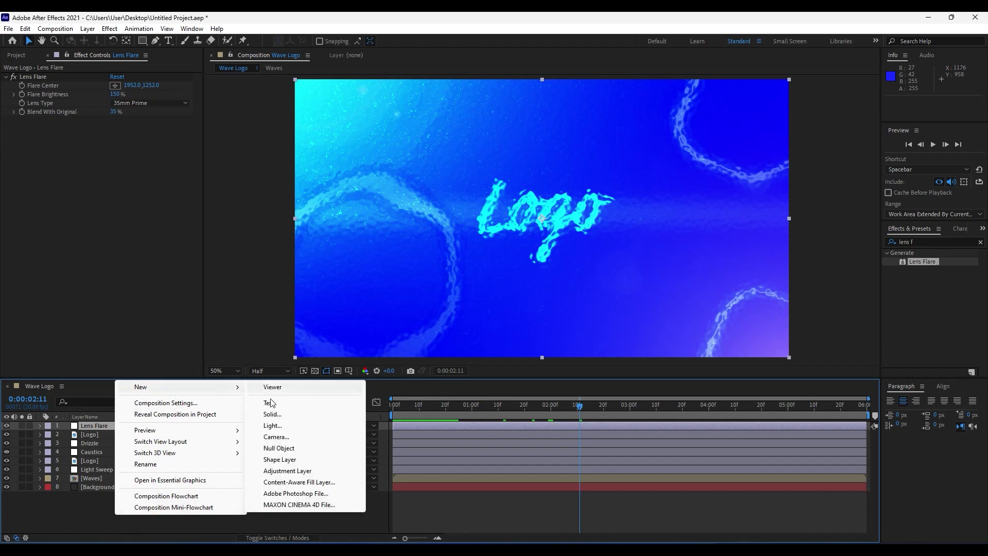
click(288, 470)
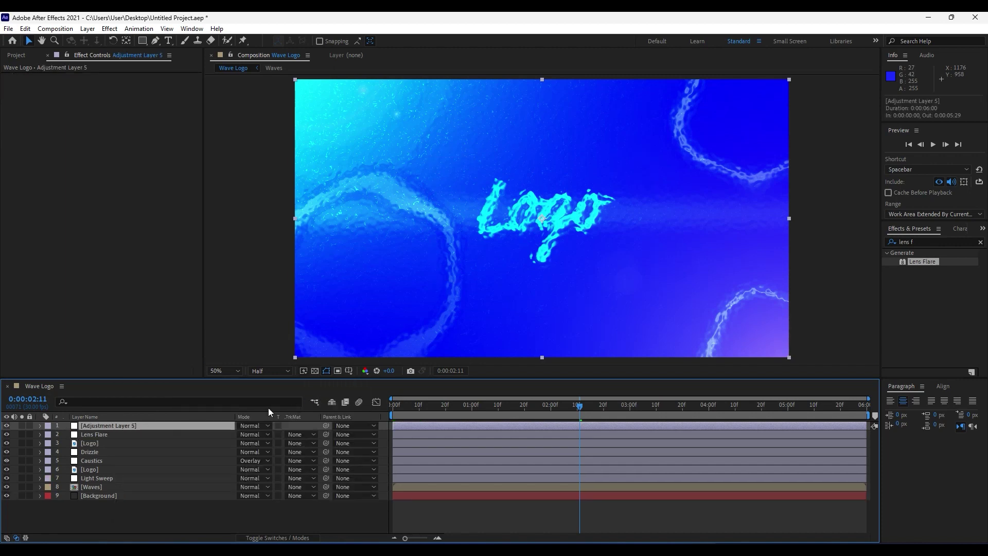
key(Return)
text(Spotlight)
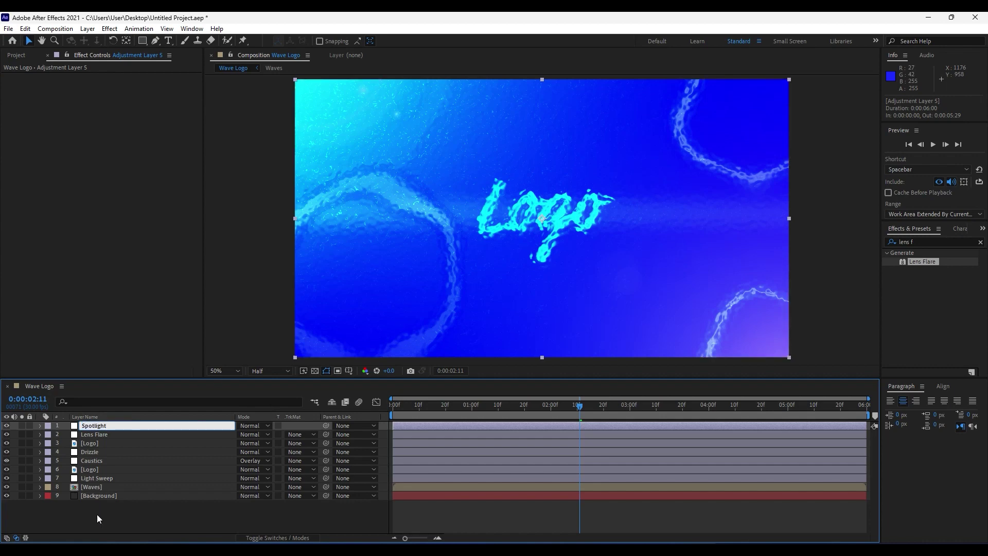
key(Return)
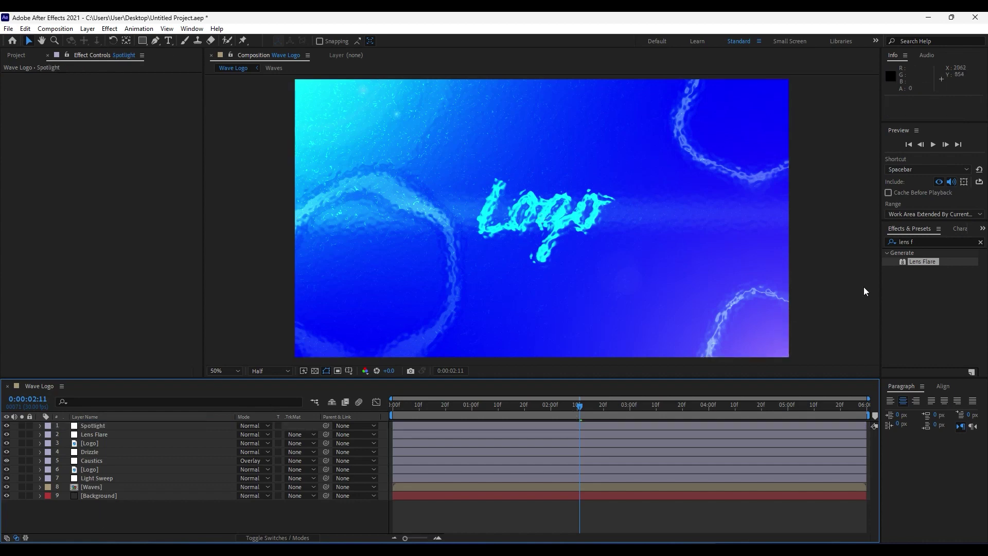
Apply CC Spotlight, move its source to the lower right, and set Edge Softness to 100%
key(ctrl+f)
text(spotlight)
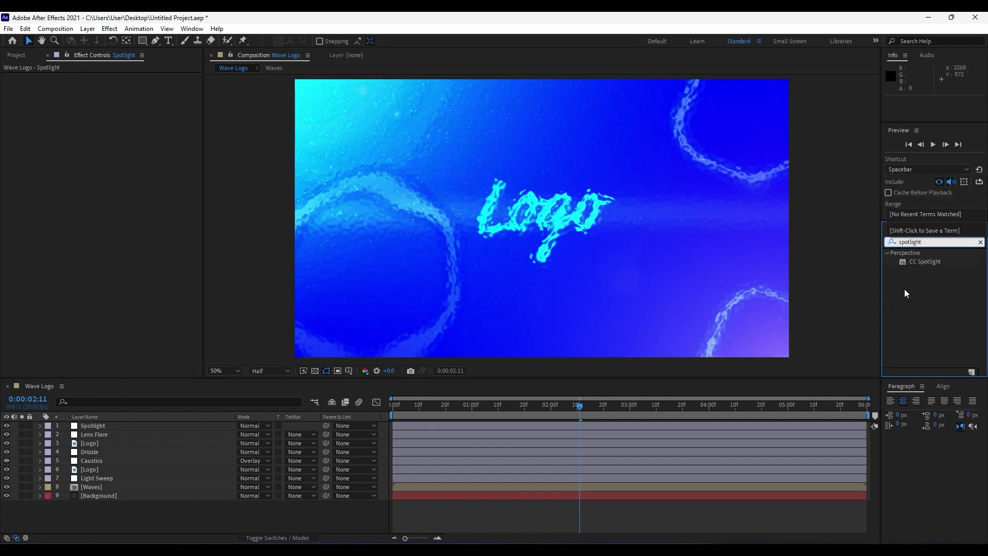
drag(924, 262, 87, 423)
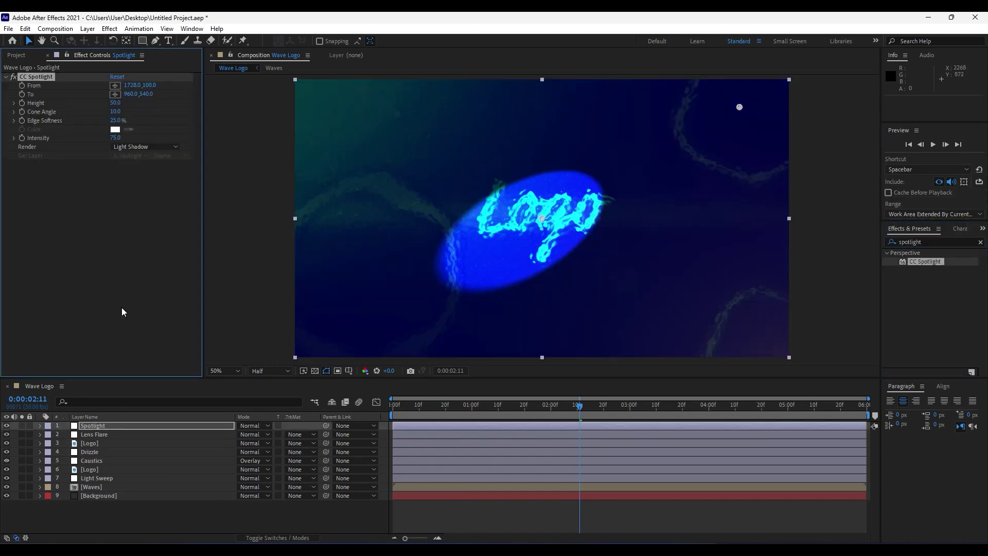
key(comma)
drag(641, 164, 724, 312)
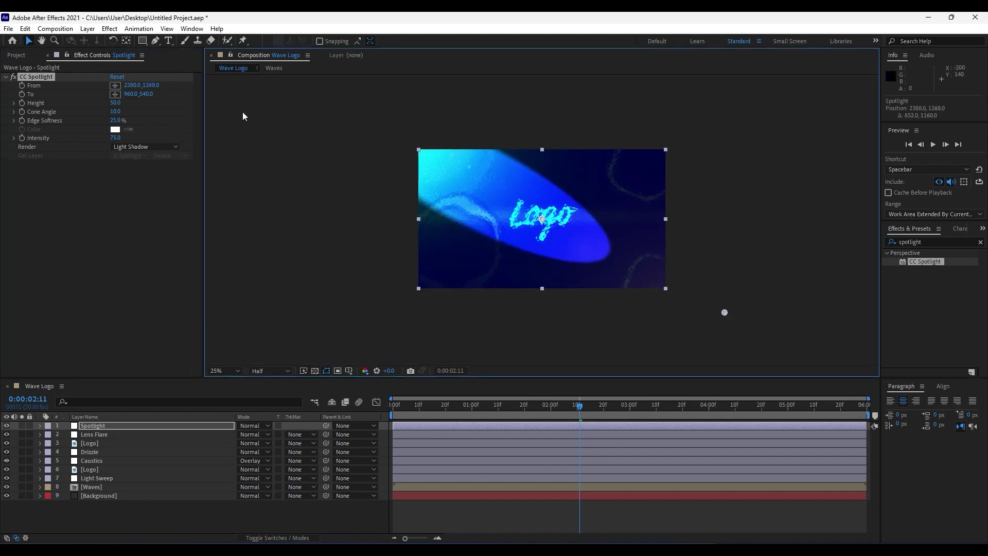
click(118, 121)
text(100)
key(Return)
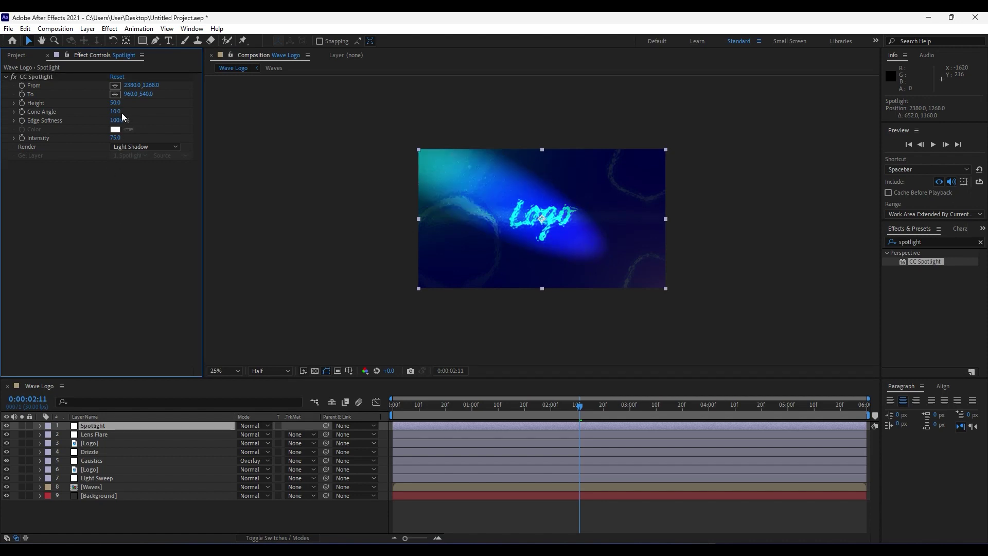
Widen the cone angle, reposition the source, raise the height, and dim intensity to 55
drag(117, 114, 169, 122)
drag(726, 311, 736, 341)
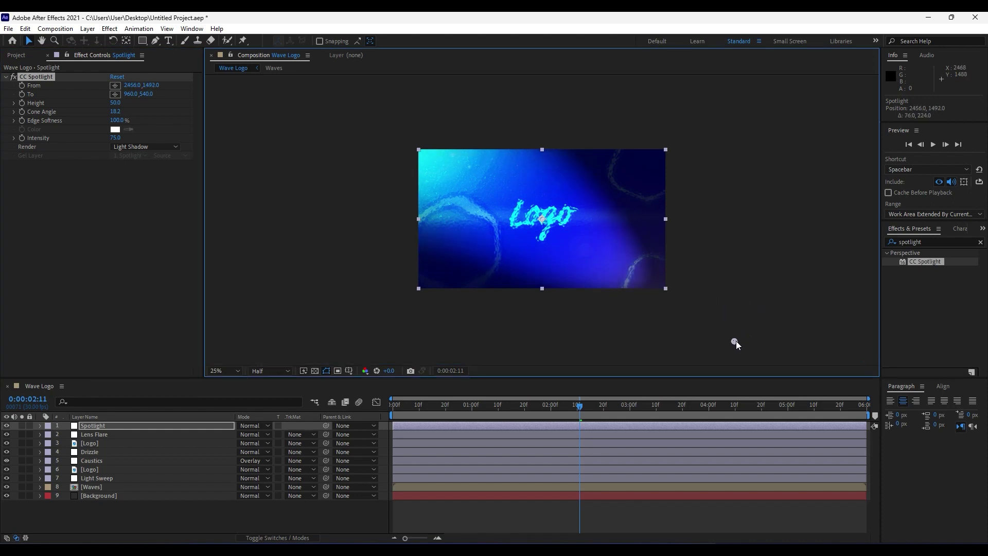
drag(116, 103, 153, 108)
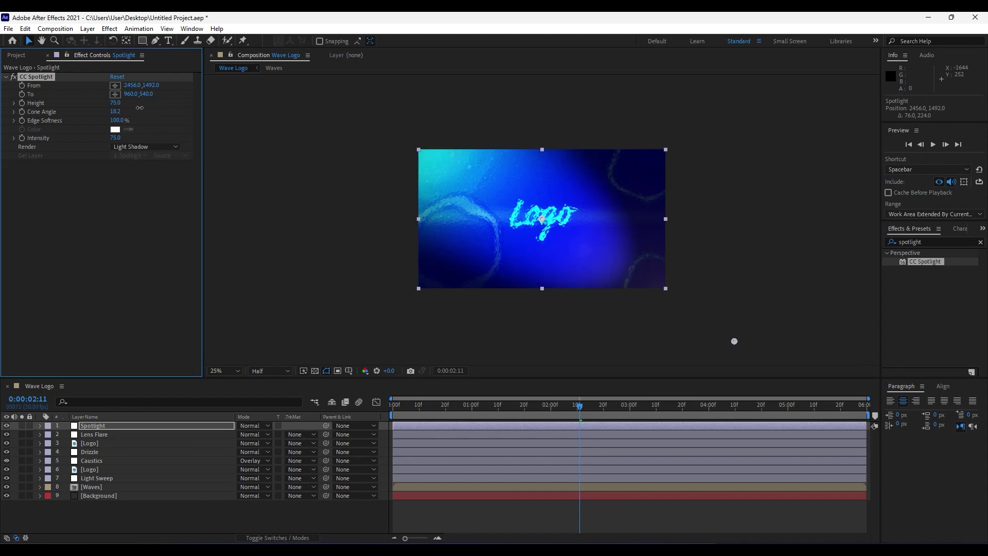
drag(739, 338, 760, 296)
drag(119, 140, 110, 140)
Play the Wave Logo animation preview with the viewer at 50% zoom
key(period)
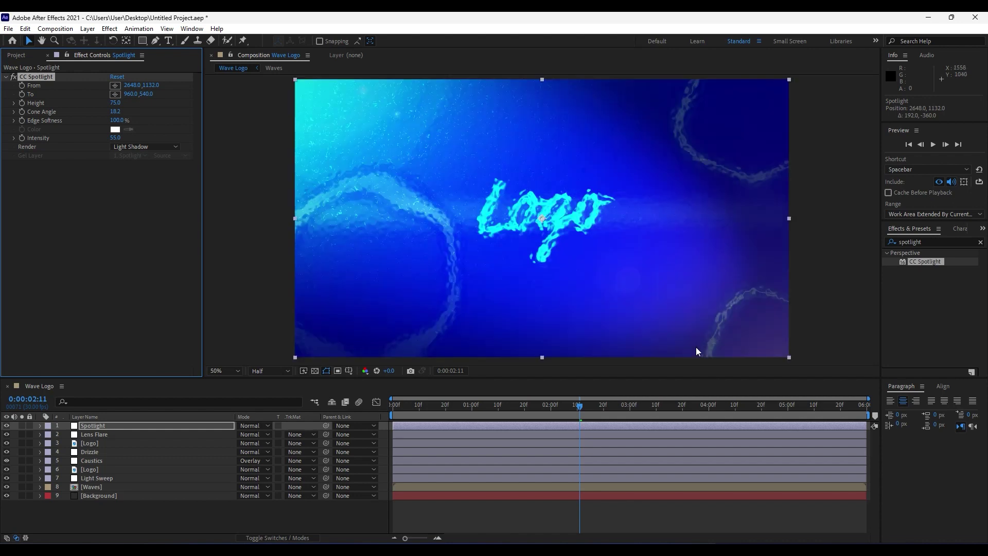
key(space)
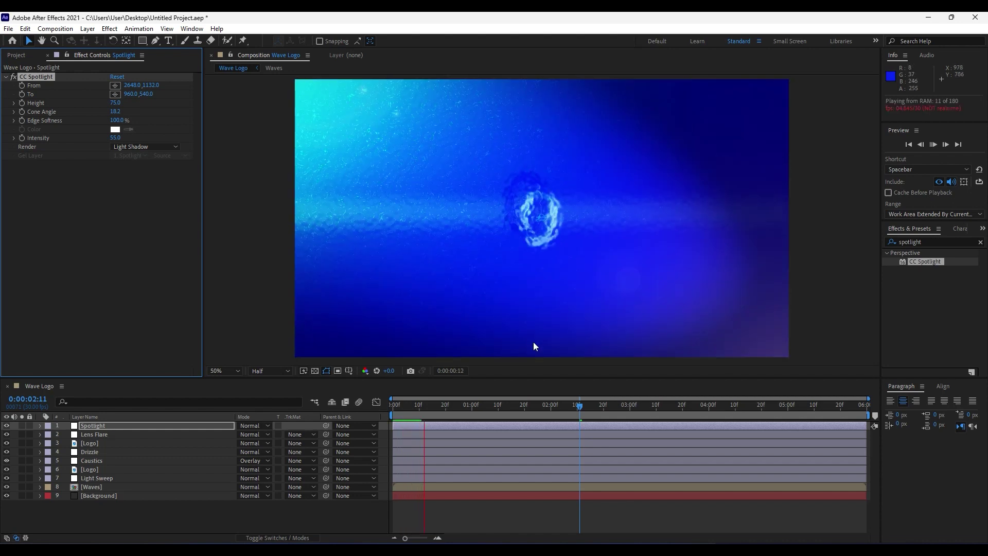
key(comma)
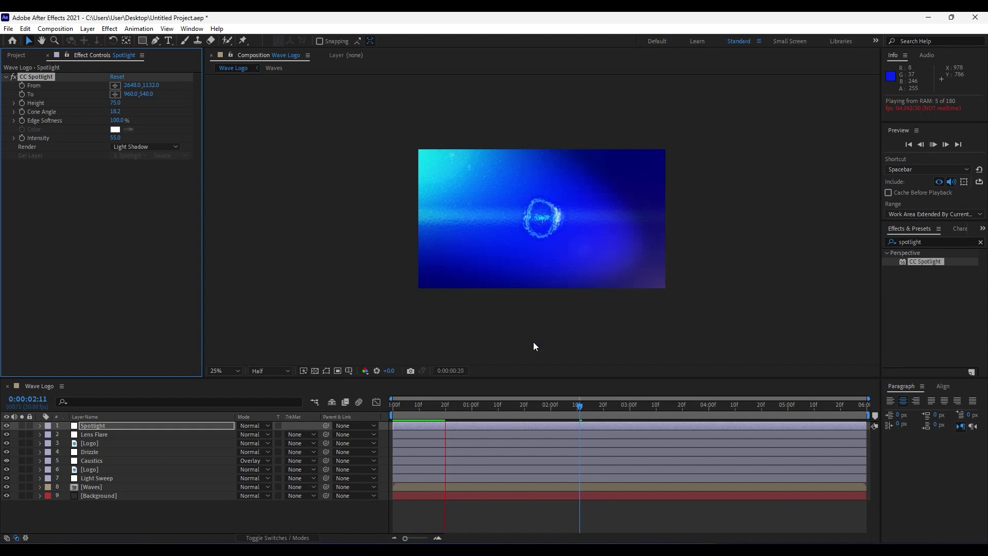
key(period)
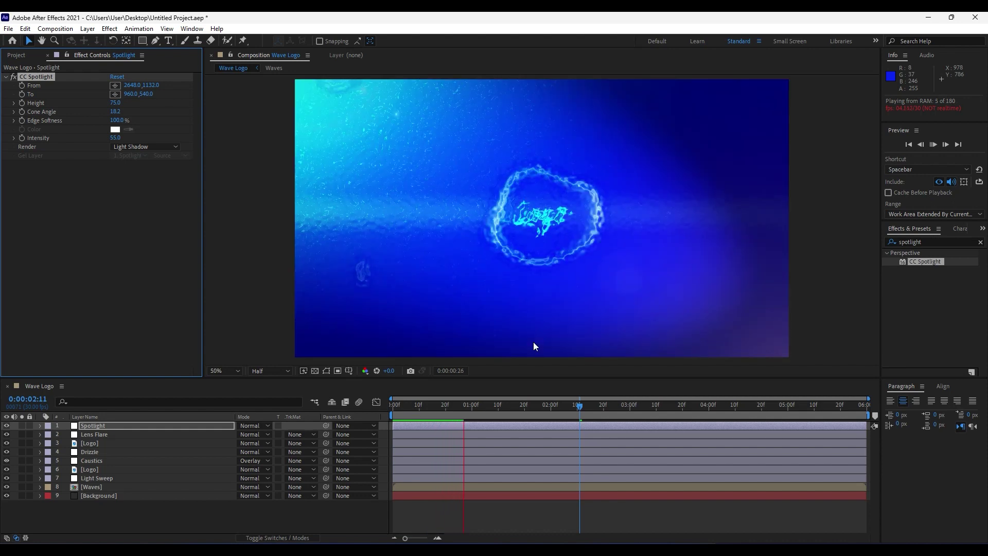